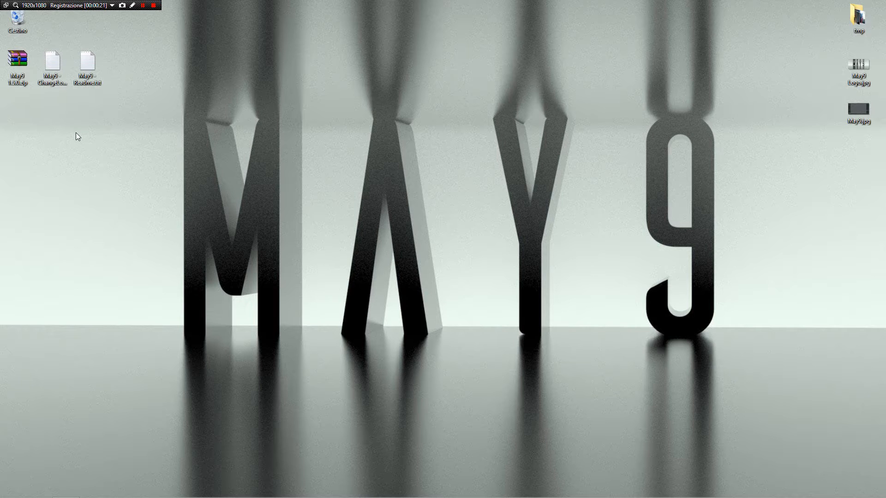
Step: Open the May9 1.5.0.zip archive and bring up the Documents\maya folder window beside it
double_click(18, 62)
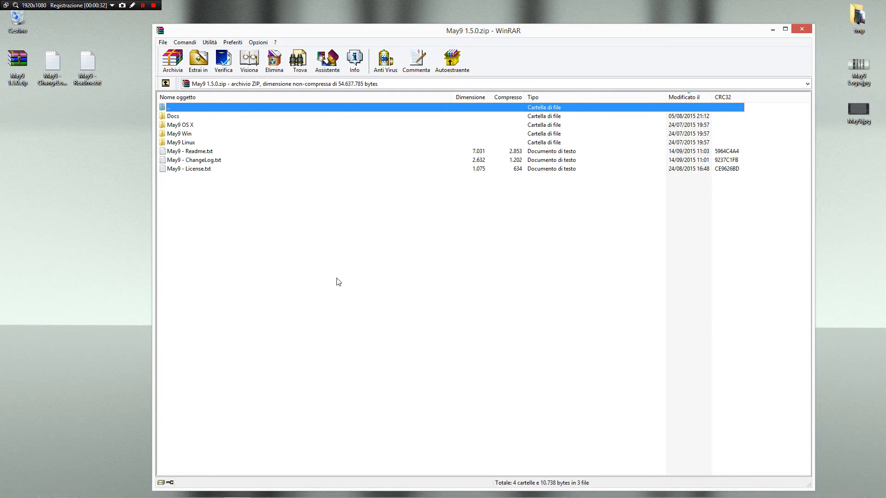
mouse_move(372, 497)
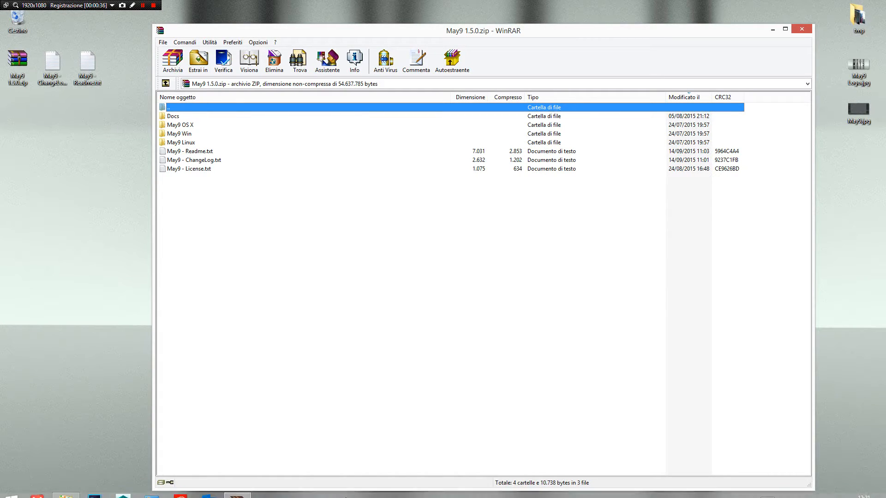
click(66, 488)
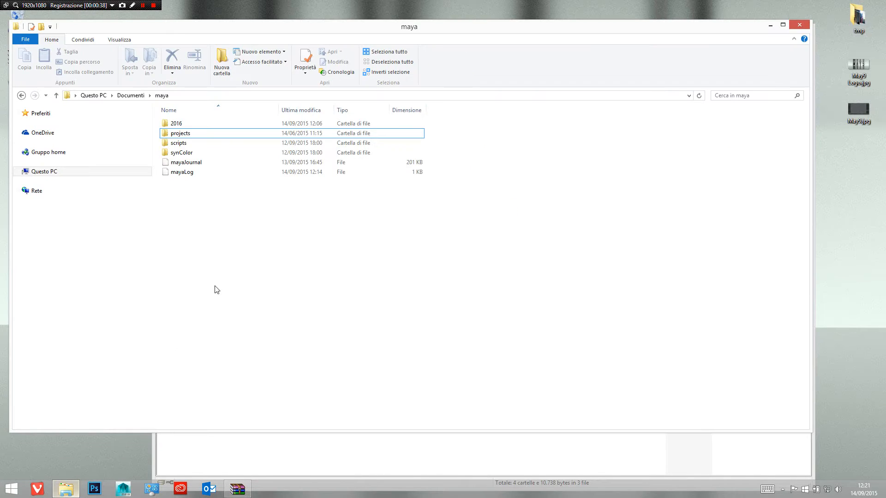
drag(126, 28, 465, 79)
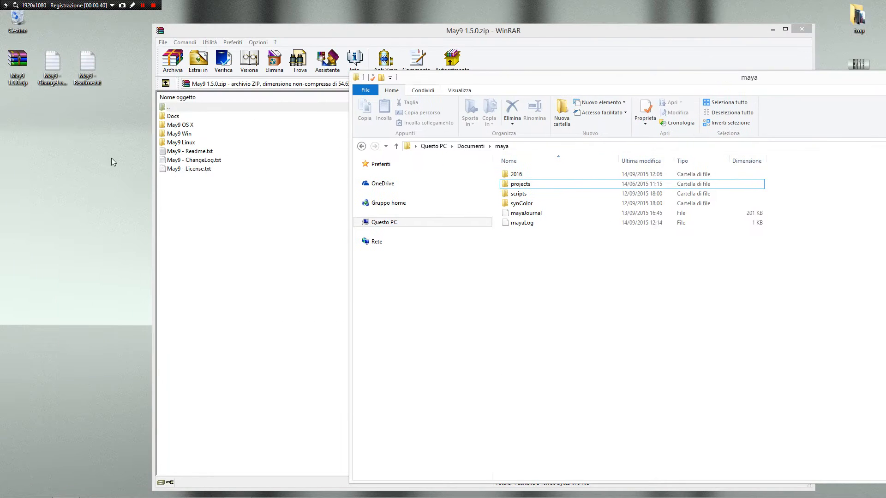
Step: Read the Windows installation instructions in the archive's May9 - Readme.txt, then close the file
double_click(197, 152)
scroll(198, 154, down, 20)
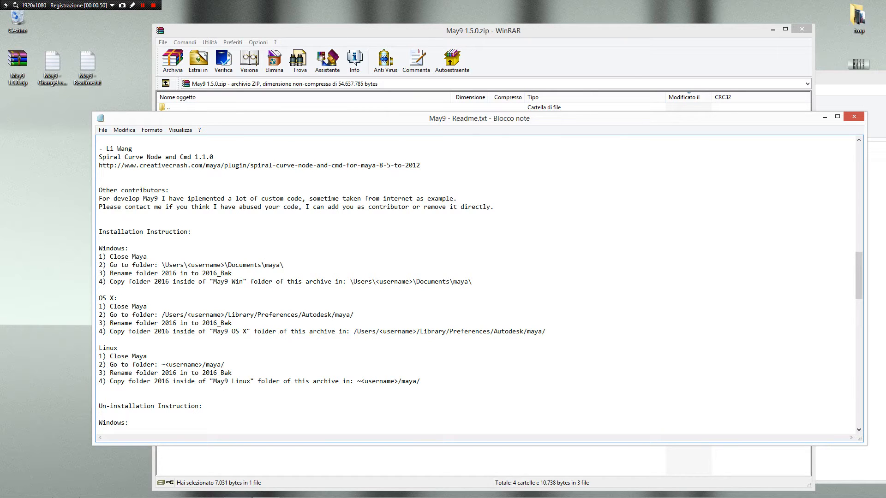
click(854, 116)
click(858, 121)
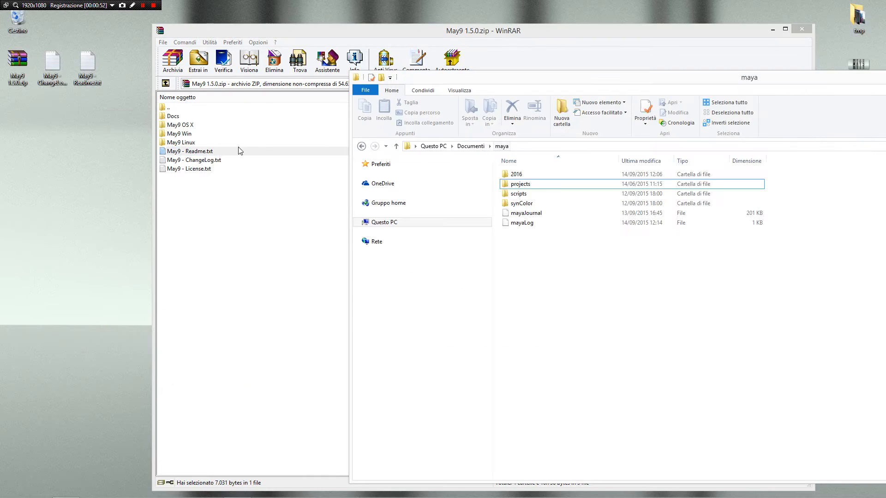
Step: Copy the 2016 folder from the archive's May9 Win folder
click(202, 133)
double_click(197, 134)
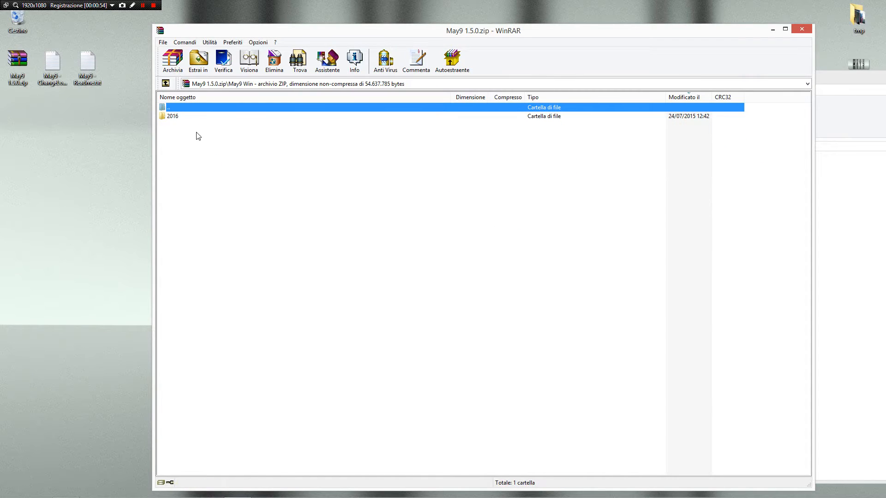
click(196, 119)
right_click(193, 115)
click(180, 116)
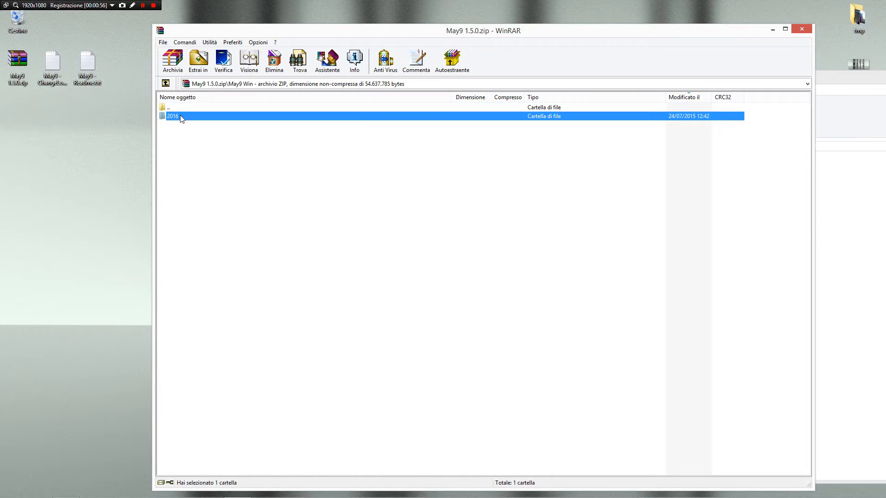
right_click(180, 117)
click(609, 210)
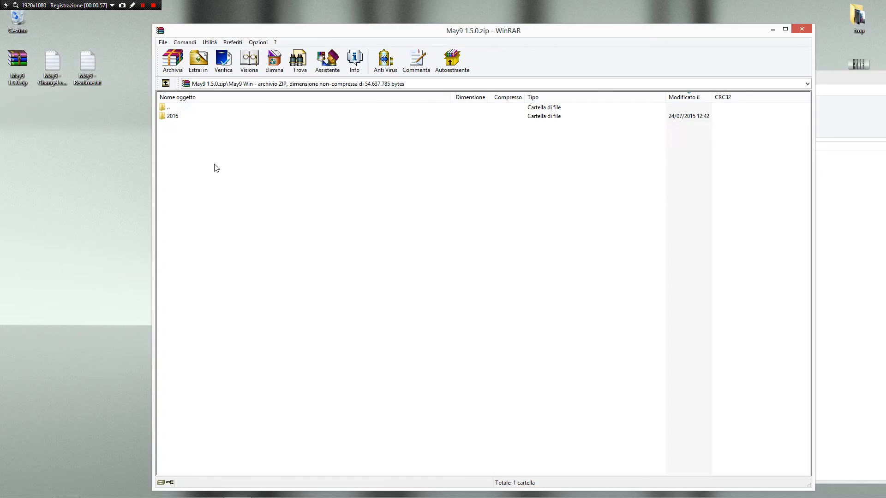
click(205, 117)
drag(205, 121, 853, 268)
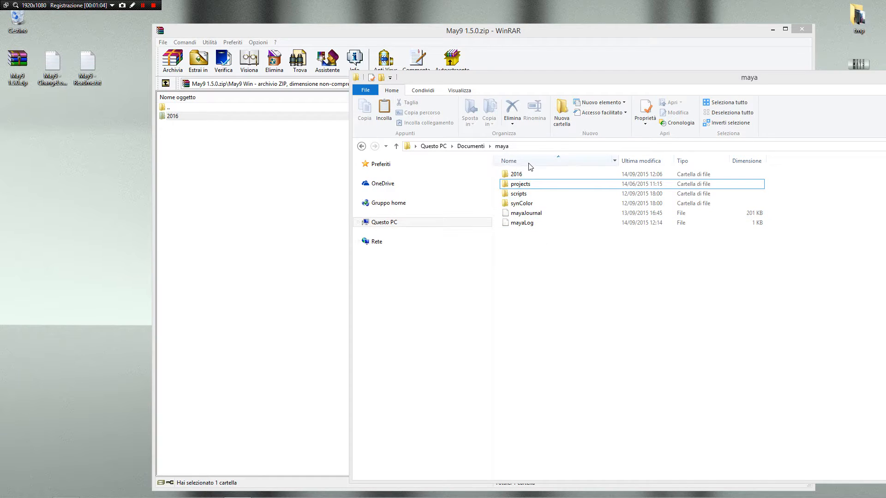
Step: Rename the existing 2016 folder in Documents\maya as 2016_bak
click(536, 175)
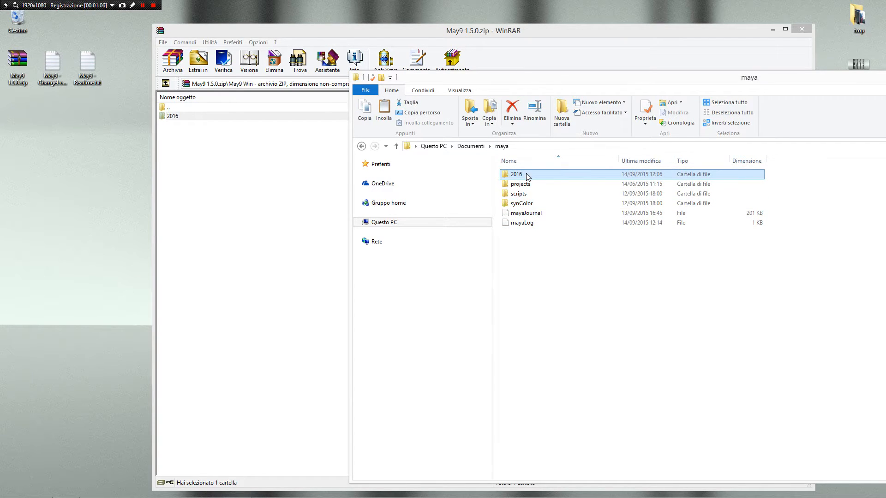
click(526, 174)
text(_)
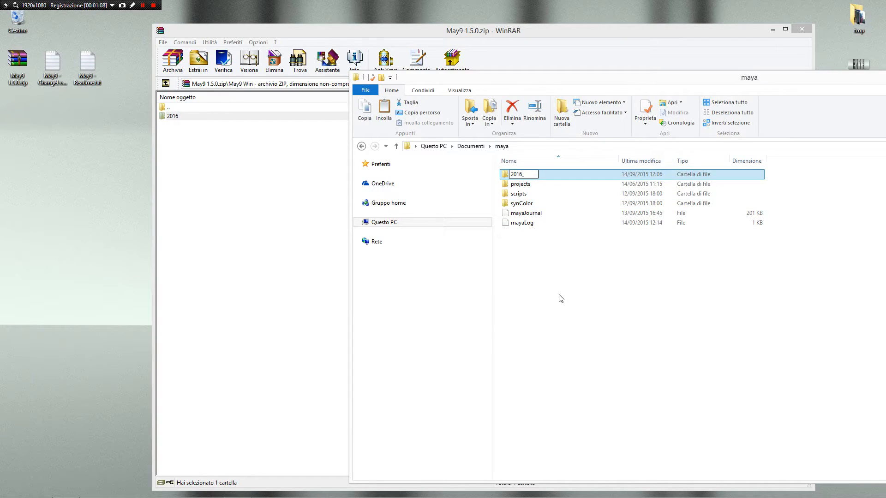
text(bak)
key(Return)
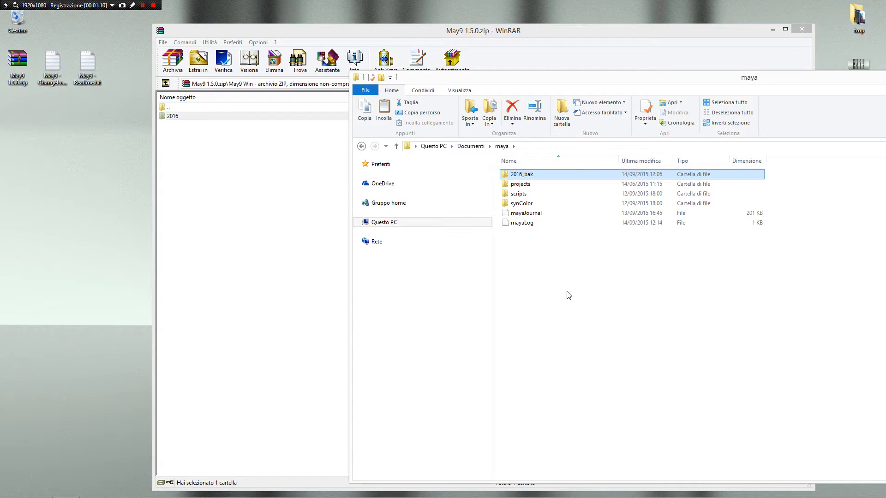
Step: Paste the copied 2016 folder into Documents\maya and minimize the folder window
click(568, 292)
key(ctrl+v)
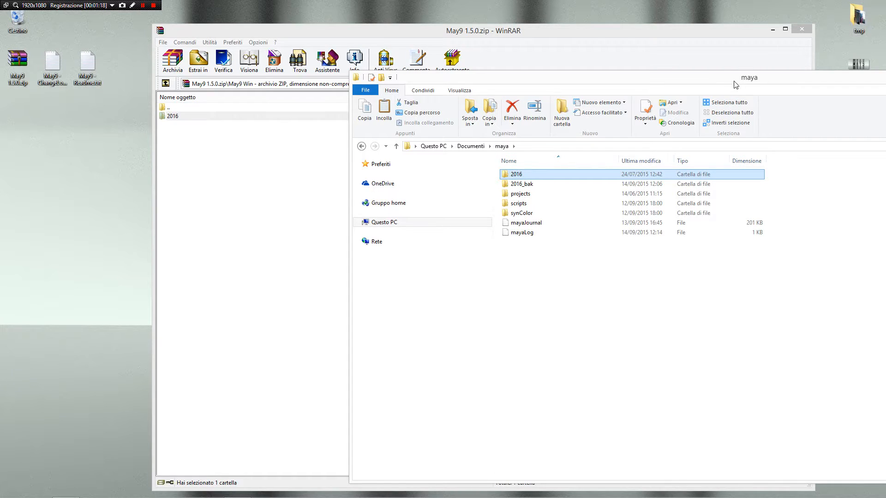
drag(736, 80, 431, 57)
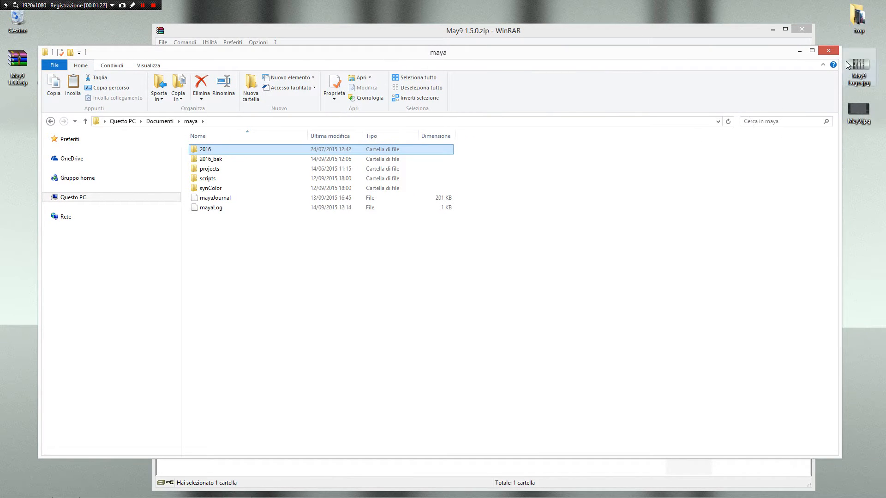
click(799, 54)
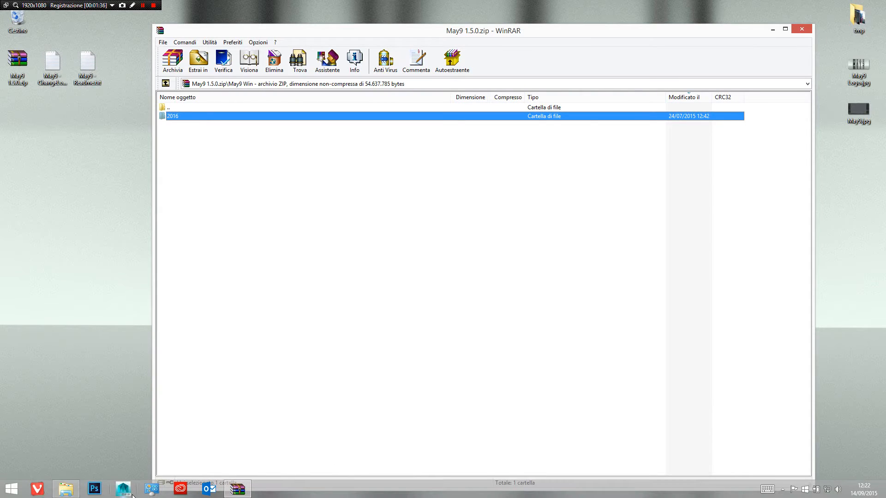
Step: Launch Autodesk Maya 2016 and minimize the archive window
click(129, 492)
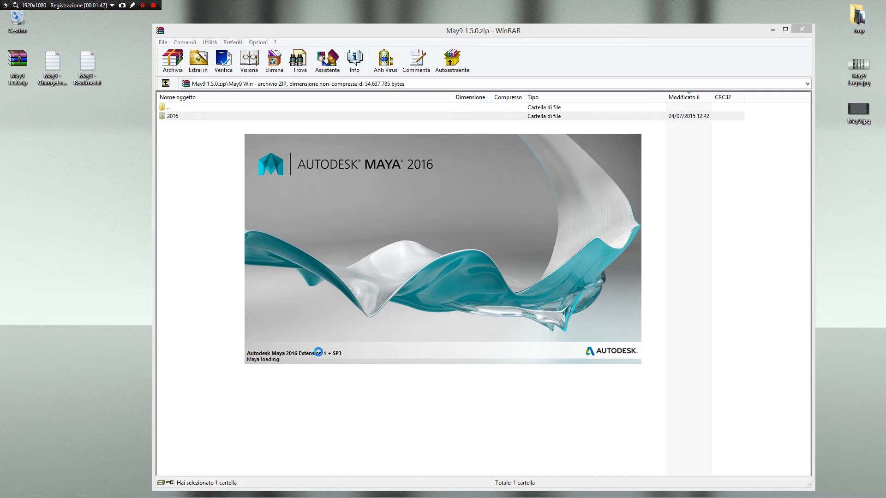
click(772, 29)
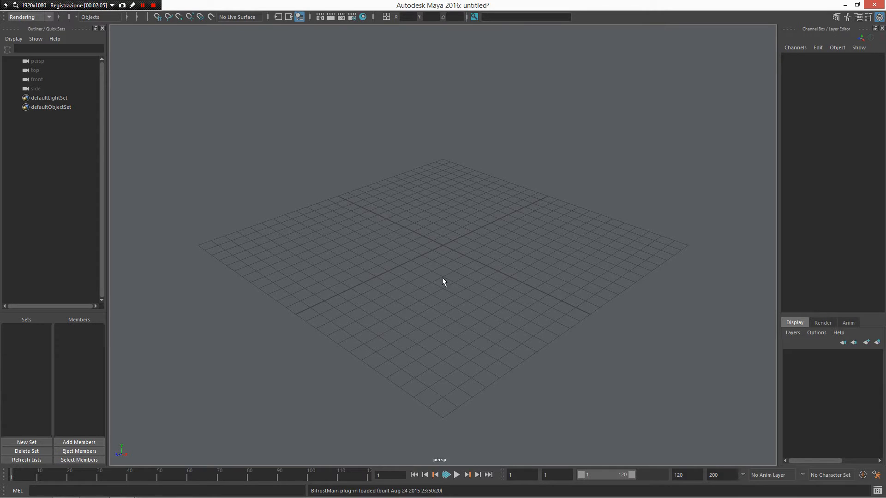
Step: Create a polygon 3D Type text and an SVG mesh in the empty scene
right_click(447, 247)
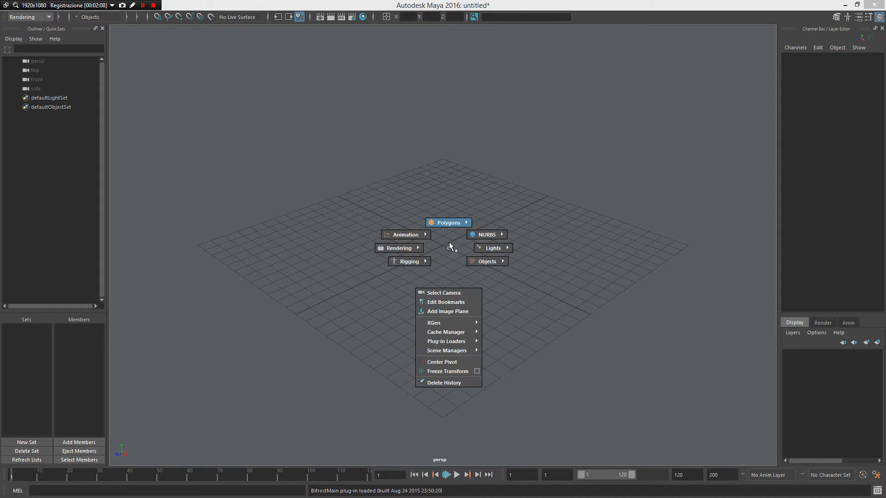
right_drag(449, 242, 410, 209)
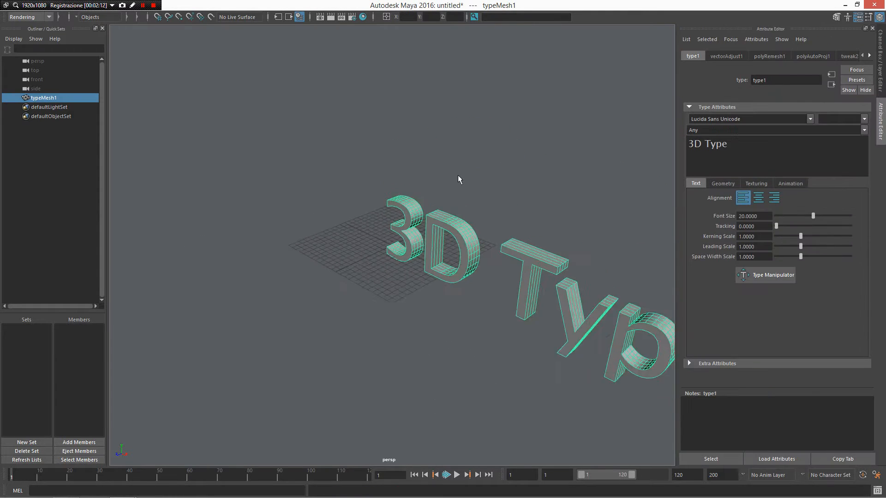
alt+drag(458, 176, 531, 203)
alt+middle_drag(531, 203, 420, 286)
right_drag(420, 291, 452, 268)
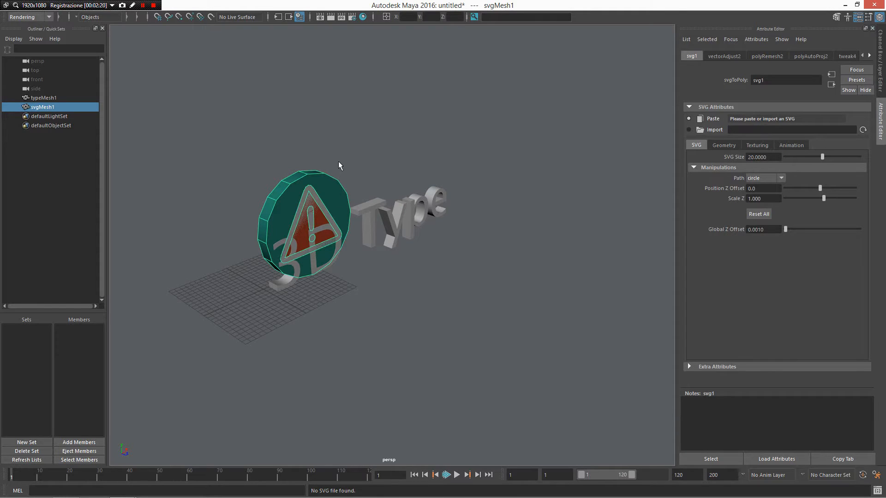
Step: Start a new scene without saving the type and SVG meshes, and close the Attribute Editor
drag(338, 164, 300, 278)
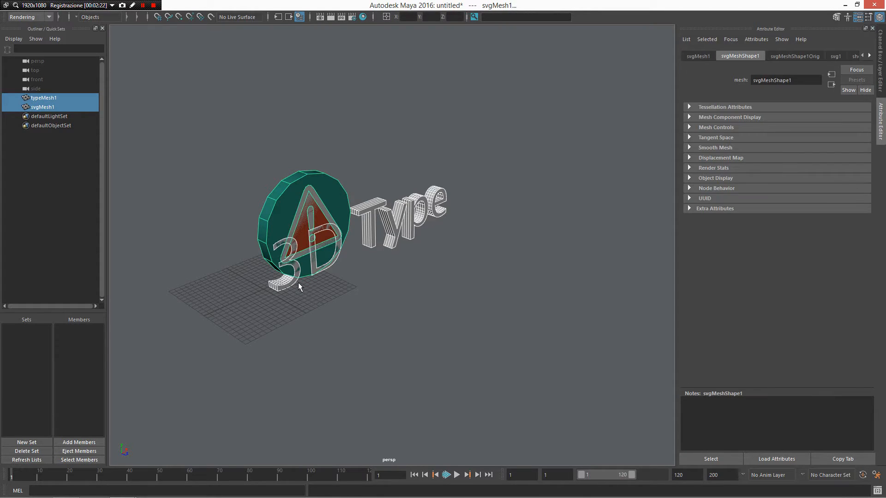
key(ctrl+n)
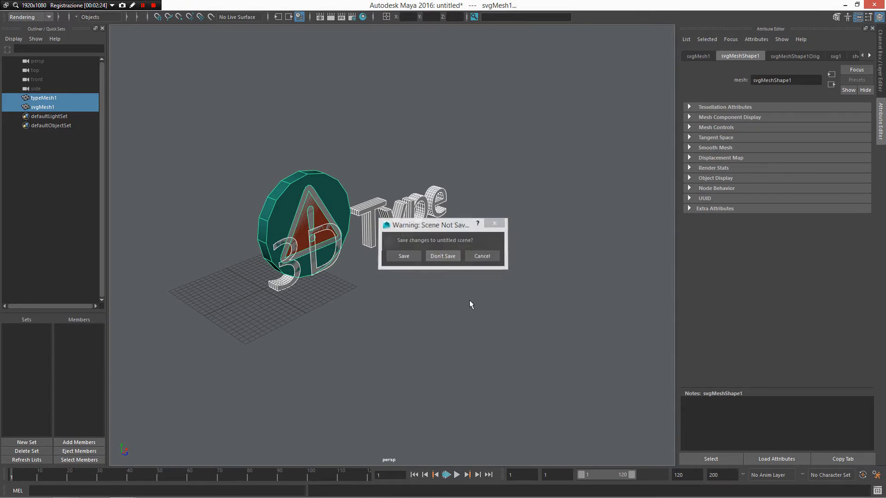
click(436, 256)
click(872, 28)
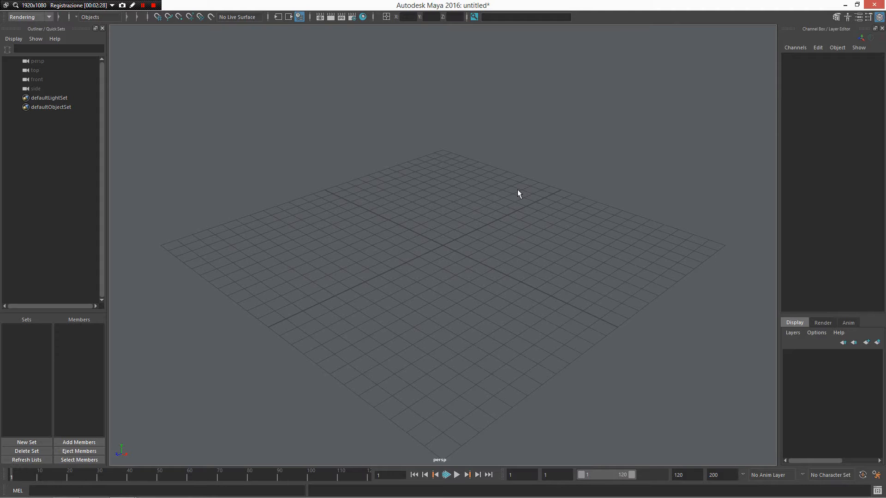
Step: Open May9 - ChangeLog.txt from the desktop and review the 1.5.0 entries on Maya Extension 1 and mg Favour It!
key(super+d)
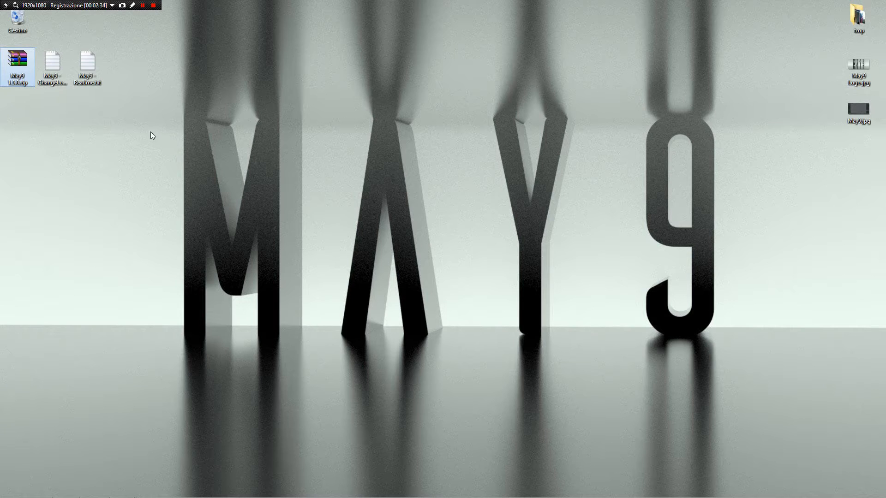
click(66, 72)
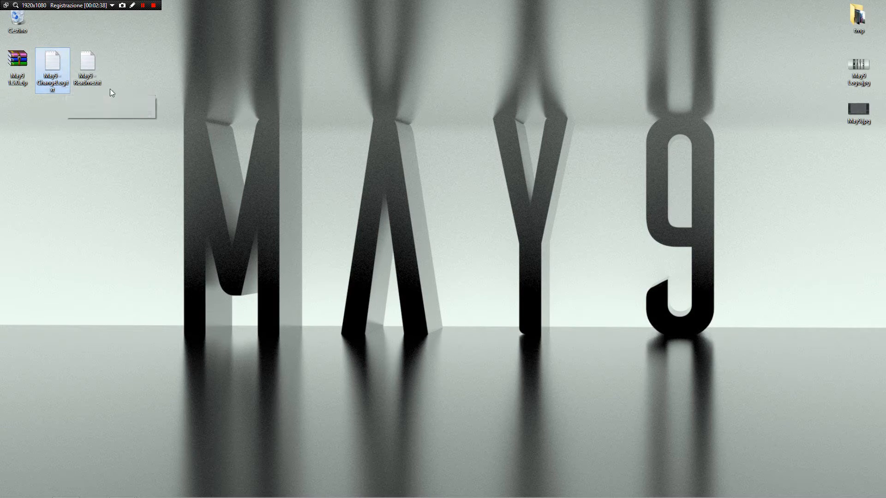
double_click(58, 84)
double_click(166, 149)
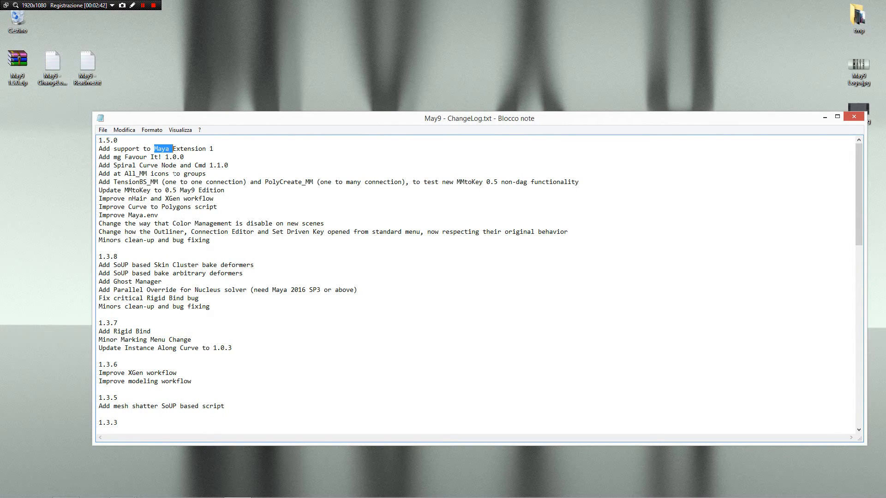
drag(234, 116, 328, 65)
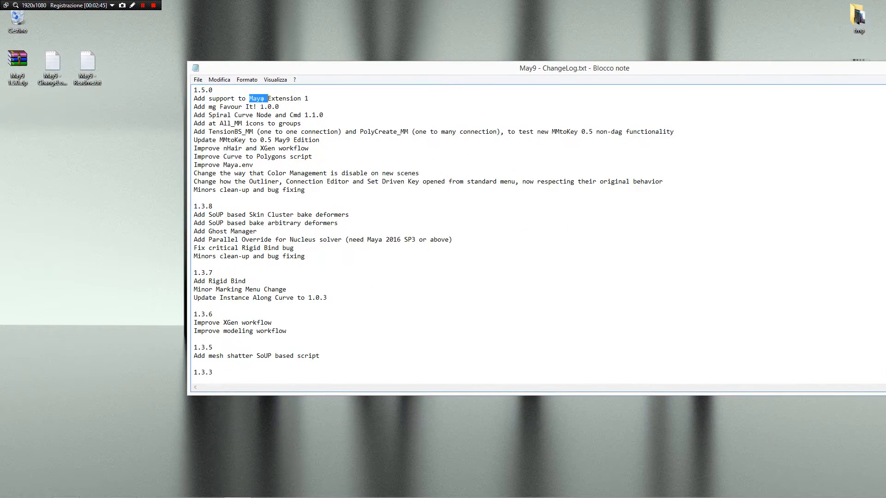
double_click(232, 106)
Step: Open May9 - Readme.txt from the desktop, examine its list of contributors and included scripts, and close it
double_click(87, 65)
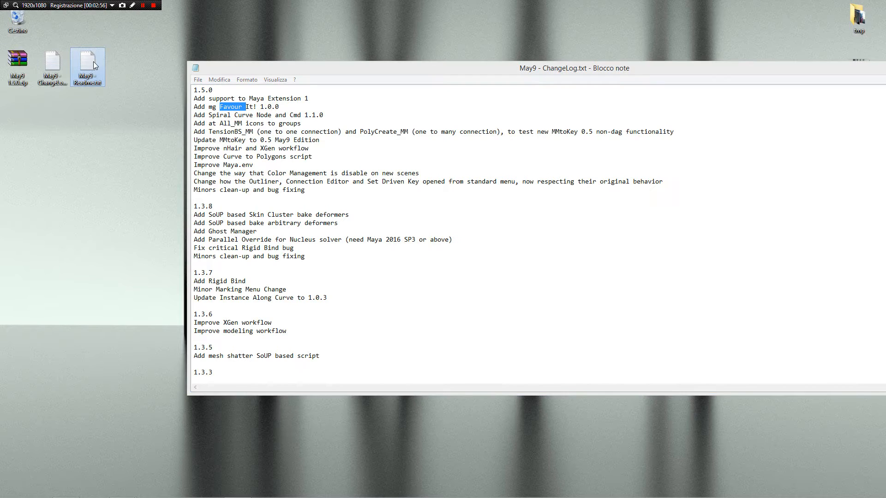
scroll(475, 286, down, 10)
scroll(475, 286, down, 9)
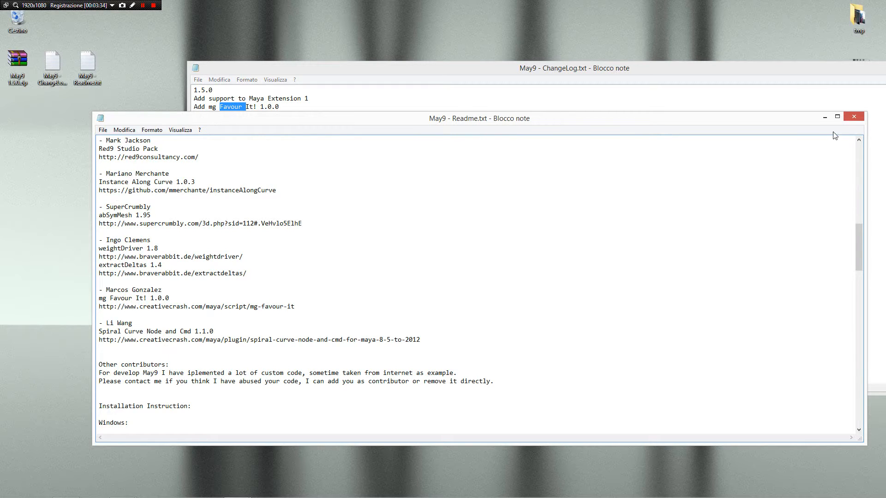
click(854, 119)
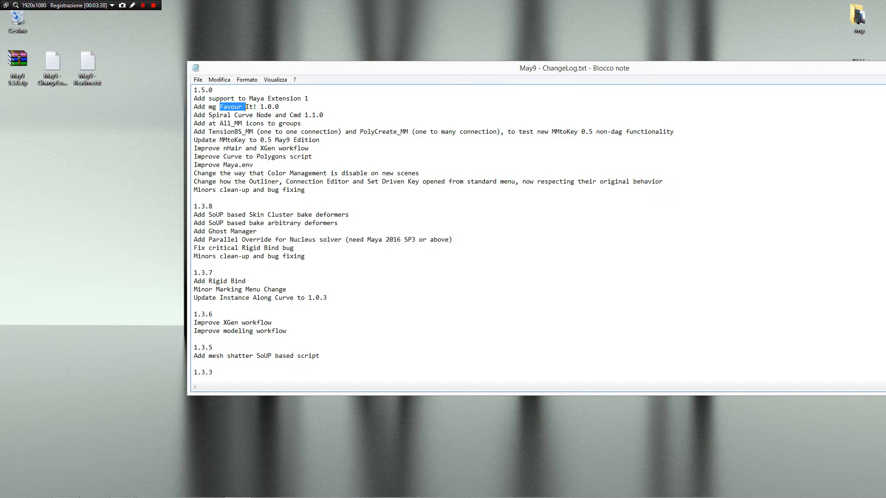
Step: Switch back to Maya and draw a polygon sphere of about 2.5 radius at the grid's edge, about X -12.2
mouse_move(522, 496)
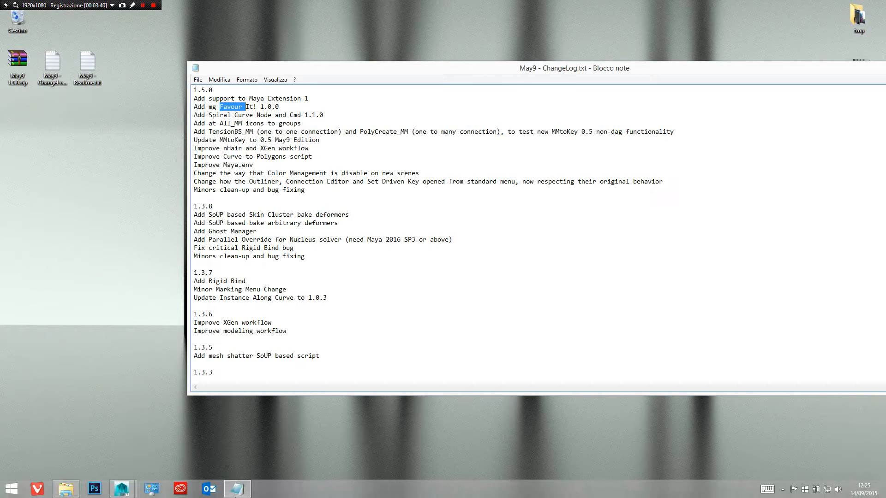
click(123, 489)
click(200, 427)
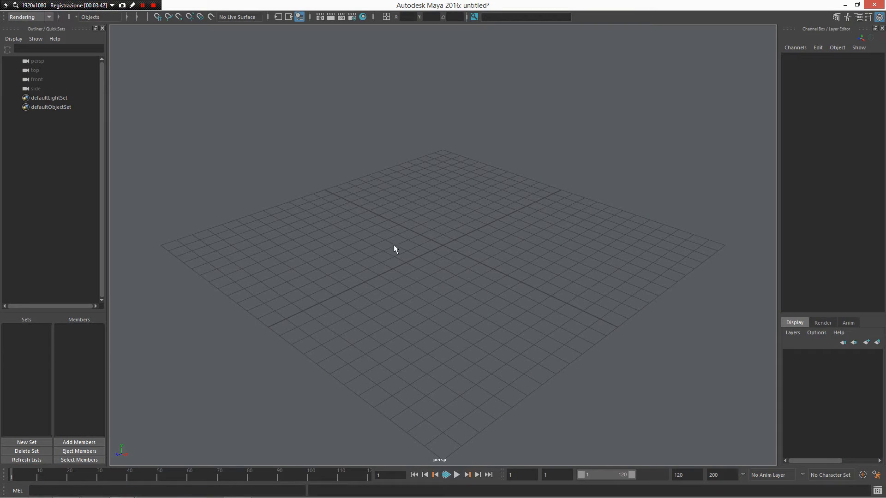
alt+drag(434, 245, 402, 230)
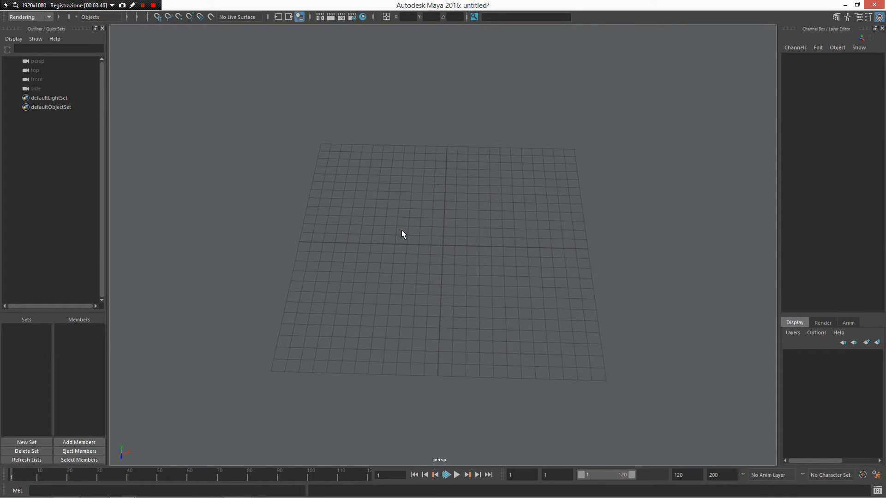
right_click(401, 231)
click(392, 204)
click(358, 205)
drag(291, 225, 331, 245)
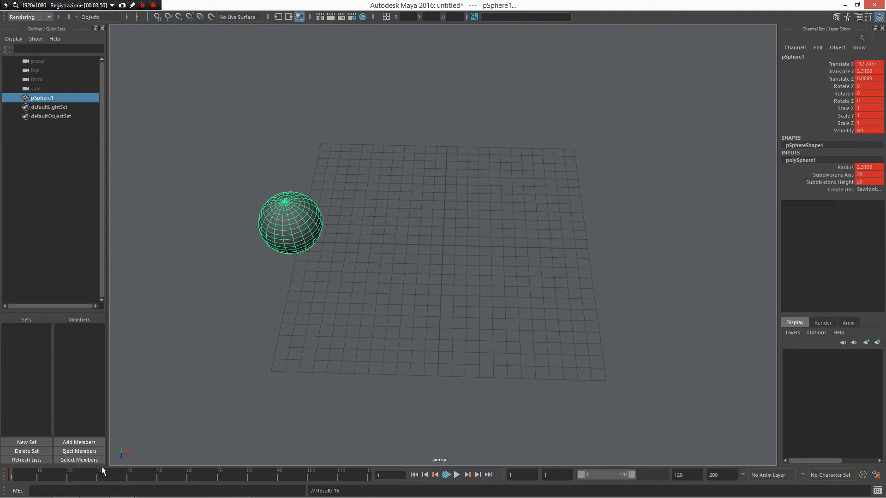
Step: Shorten the playback range to 36 frames, key the sphere at about X 15.4 on frame 36, and play the animation
drag(629, 474, 595, 477)
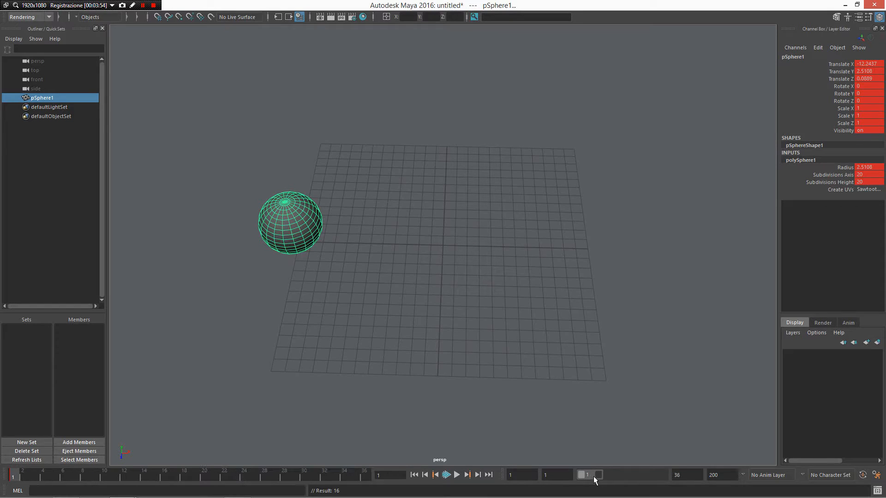
click(366, 475)
key(w)
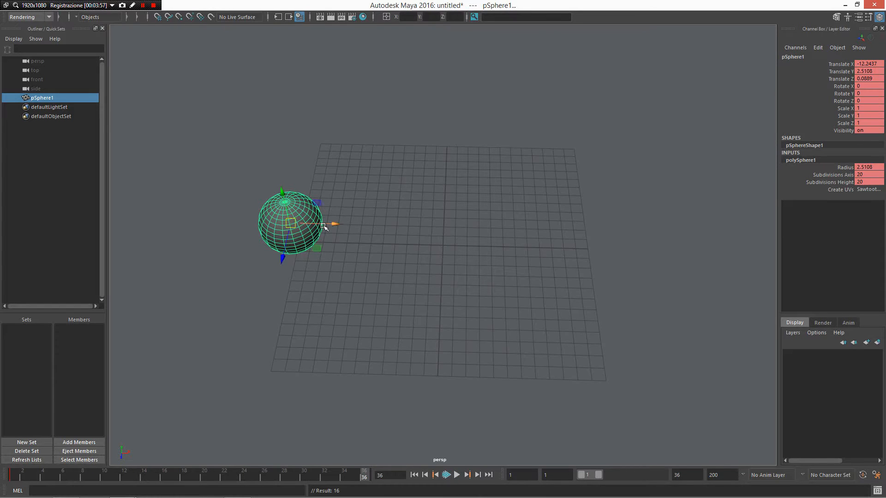
drag(329, 224, 669, 251)
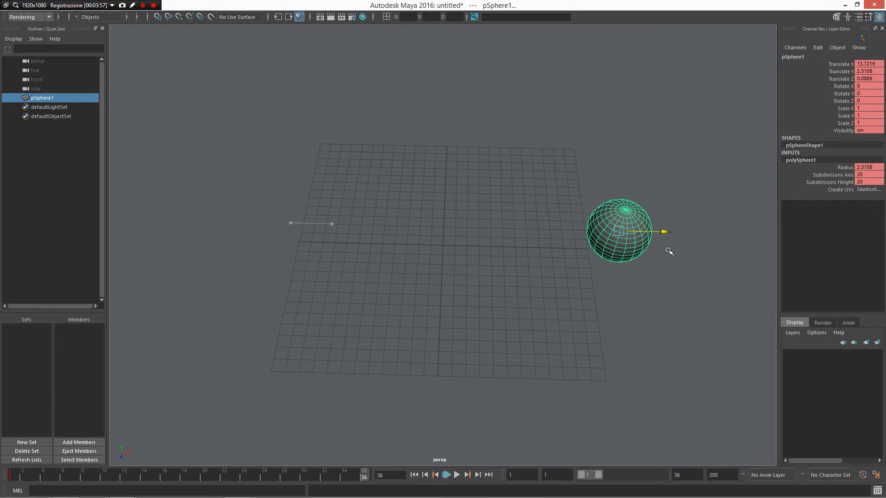
key(s)
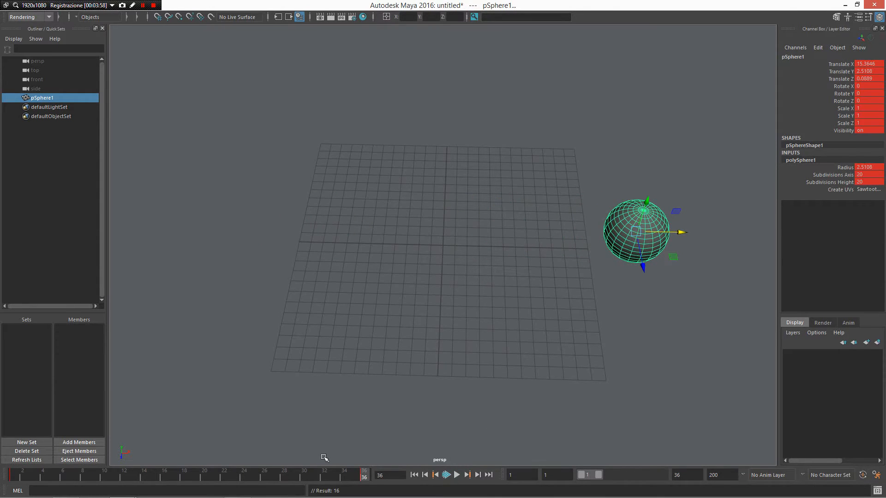
key(alt+v)
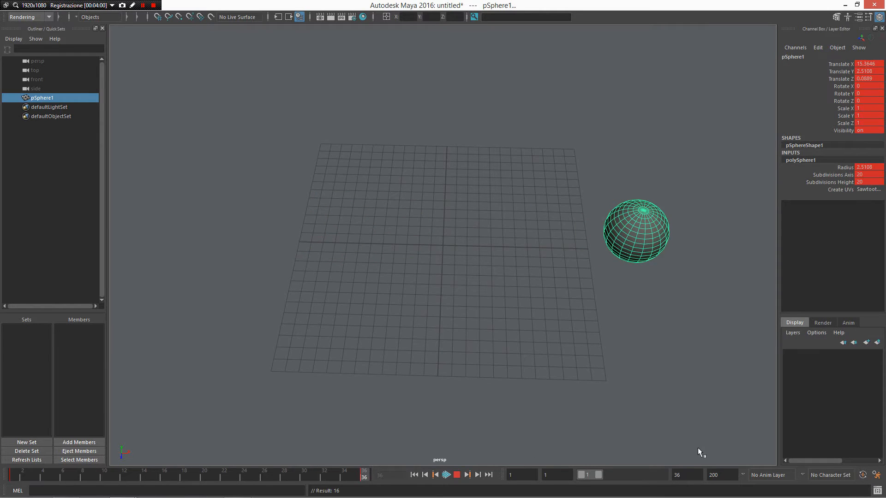
Step: Go to frame 18 and open the mg Favour It! animation tool beside the sphere
drag(204, 478, 183, 478)
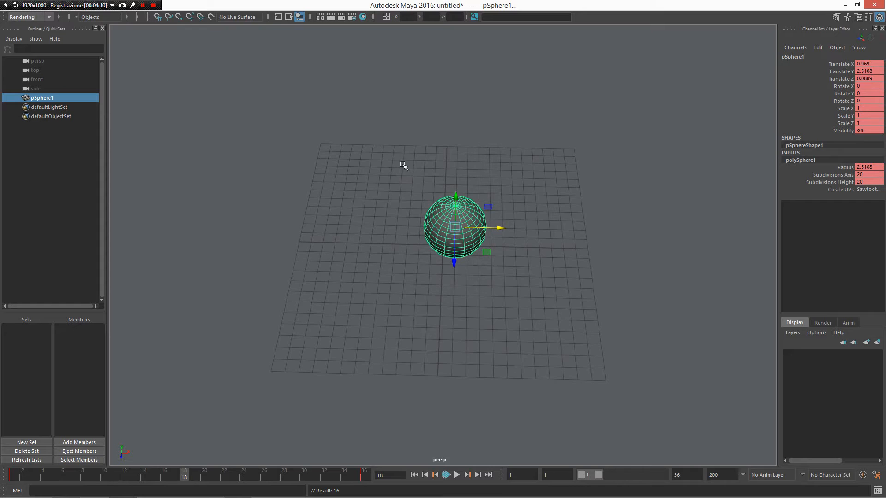
right_click(411, 214)
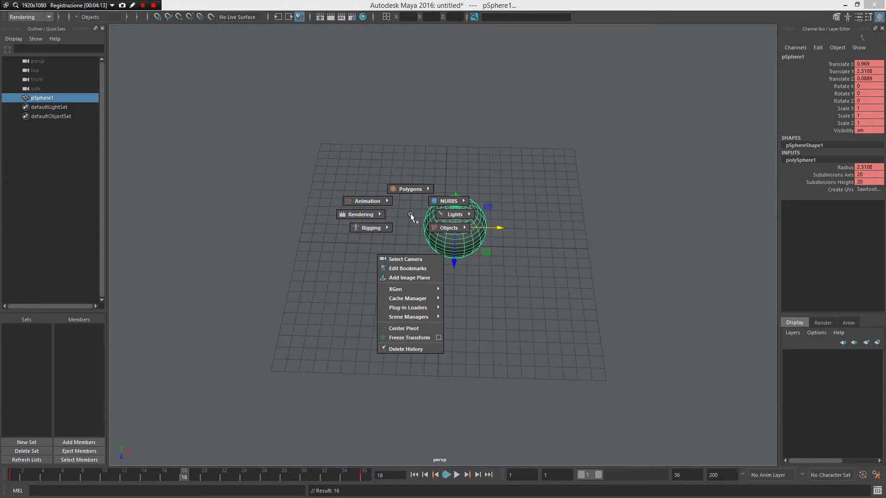
right_drag(410, 213, 359, 192)
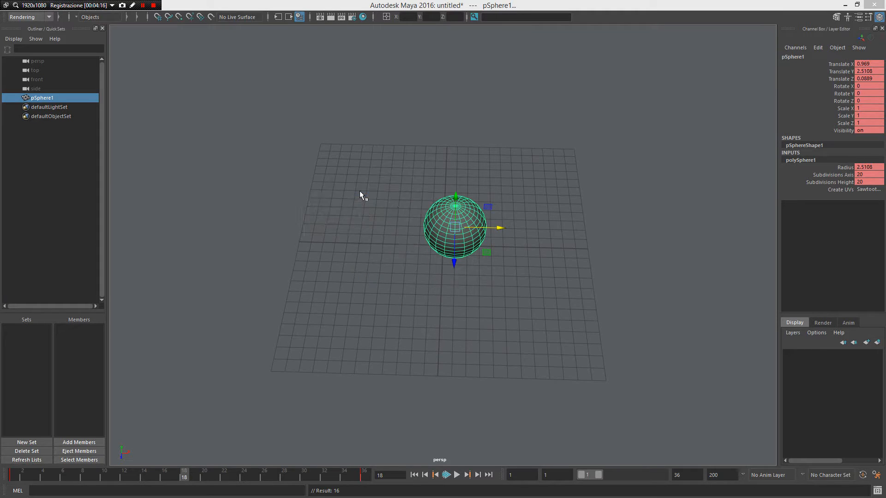
drag(347, 174, 179, 108)
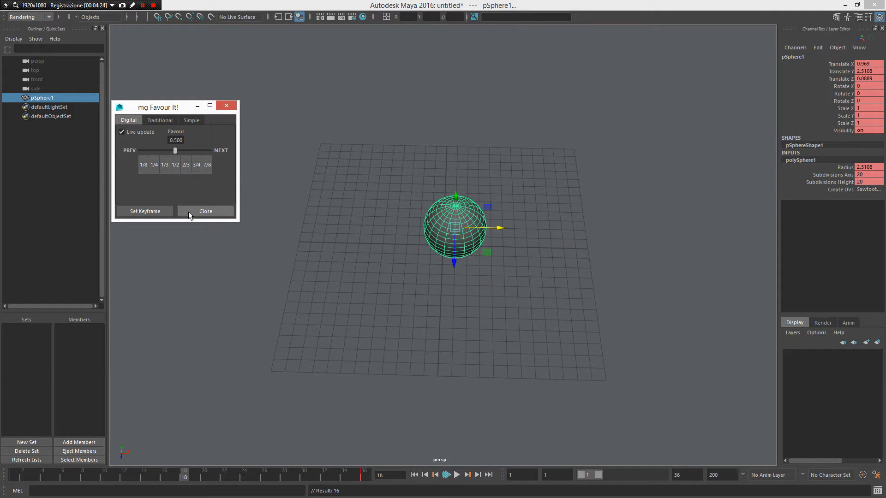
Step: Try the Digital favour presets between 1/8 and 7/8 on the sphere, finishing on 1/3
click(166, 165)
click(175, 166)
click(197, 166)
click(206, 165)
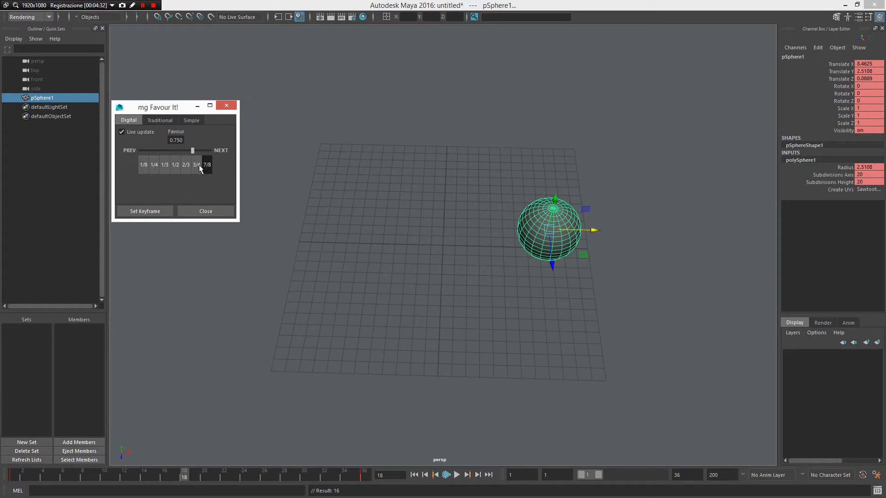
click(149, 170)
click(143, 170)
click(164, 167)
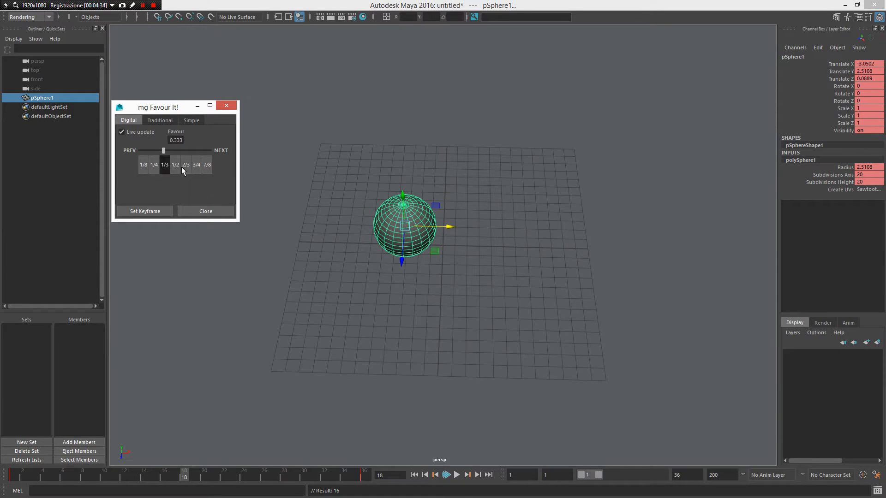
click(197, 166)
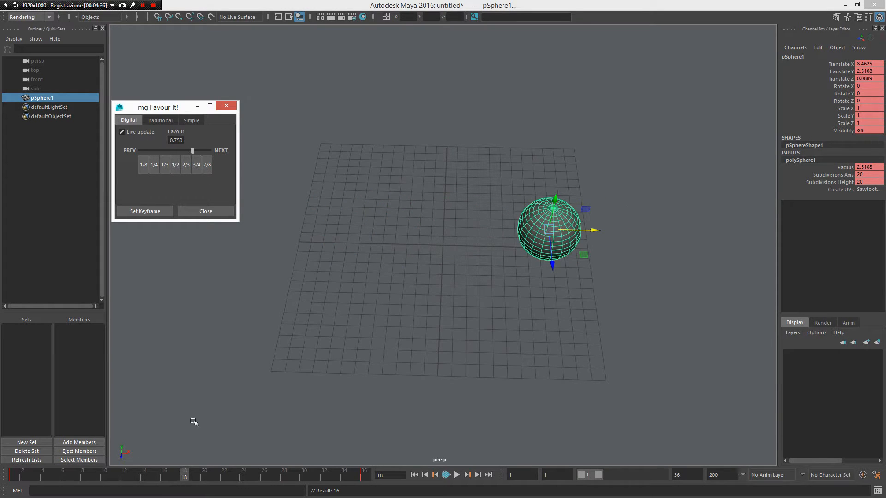
click(164, 165)
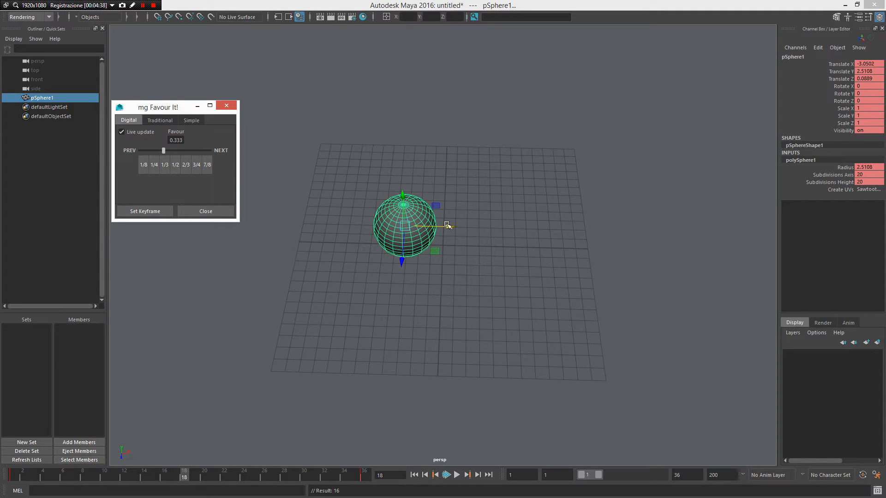
click(186, 167)
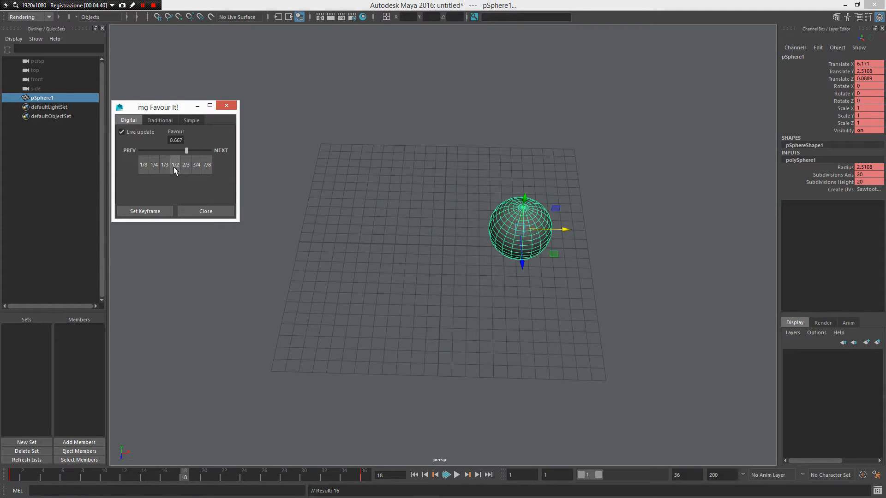
click(174, 167)
click(165, 167)
Step: Blend the sphere's pose with the Digital favour slider to about 0.443 and in Traditional mode to about 0.741
mouse_move(163, 152)
mouse_down()
mouse_move(192, 154)
mouse_move(172, 162)
mouse_up()
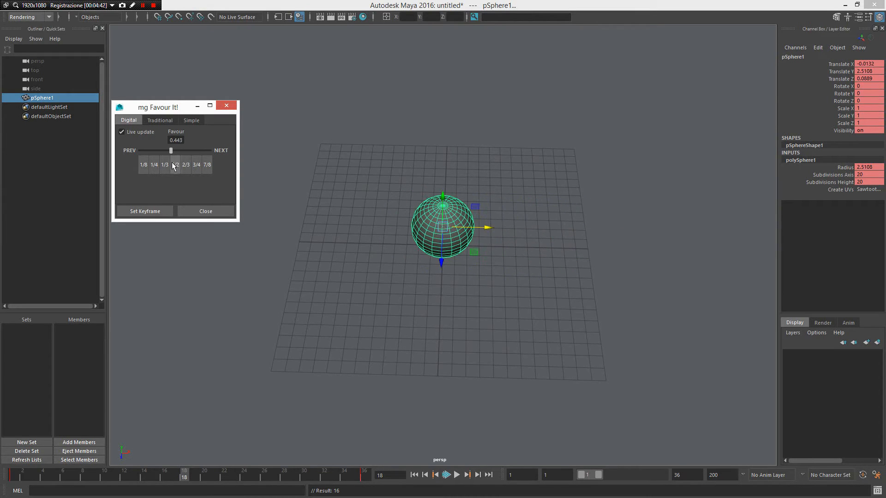
click(152, 121)
drag(171, 183, 175, 204)
Step: Shift the sphere repeatedly towards the previous and next keys in Simple mode, using the 10 percent increment
click(190, 120)
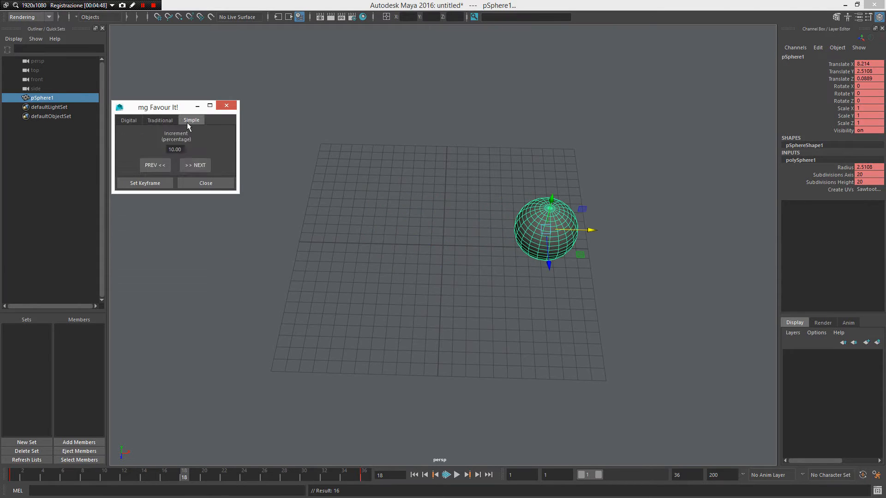
click(150, 165)
click(150, 166)
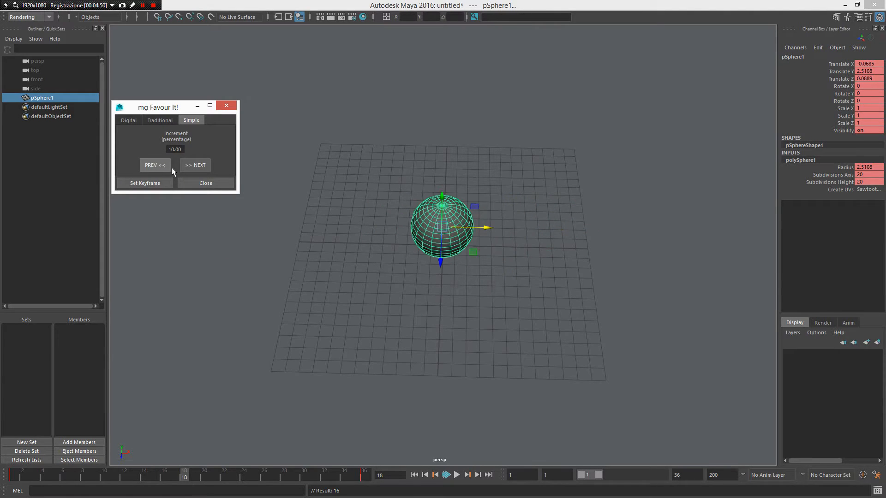
click(183, 166)
click(182, 166)
click(152, 167)
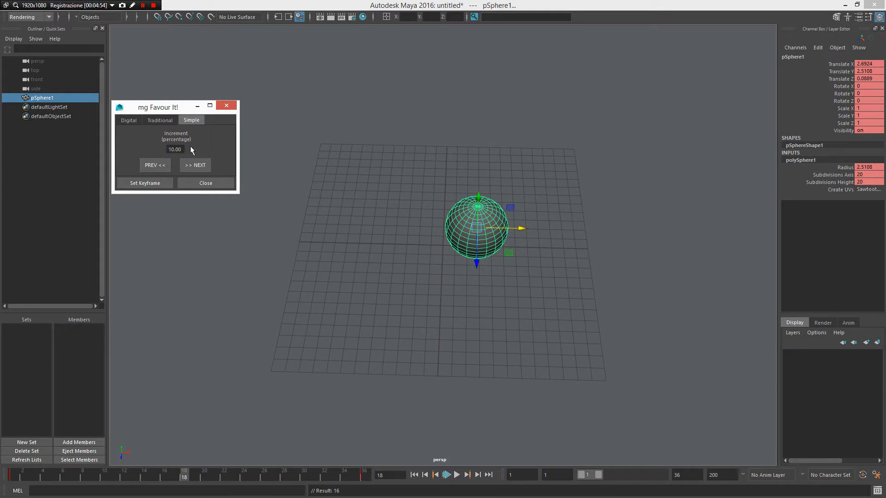
click(194, 164)
click(194, 163)
click(148, 166)
click(148, 166)
click(200, 169)
click(201, 169)
click(153, 168)
click(194, 165)
click(150, 165)
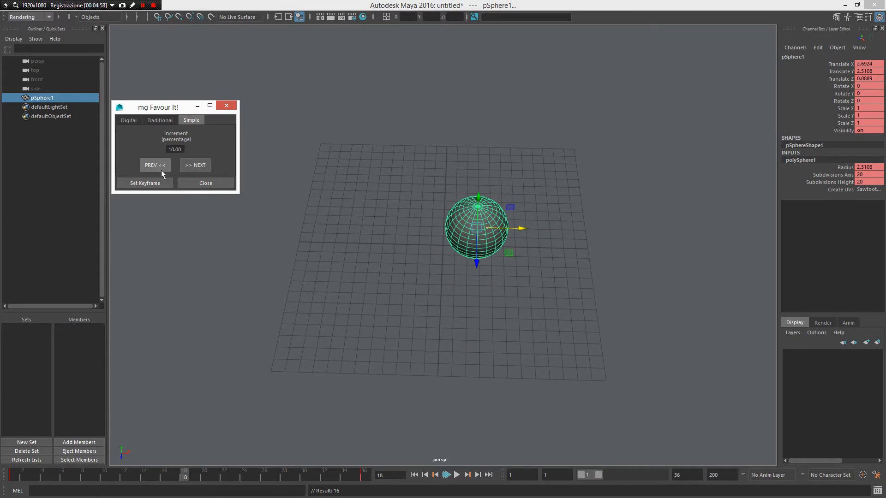
Step: Set the Digital favour to about 0.208 and key the sphere at frame 18
click(131, 122)
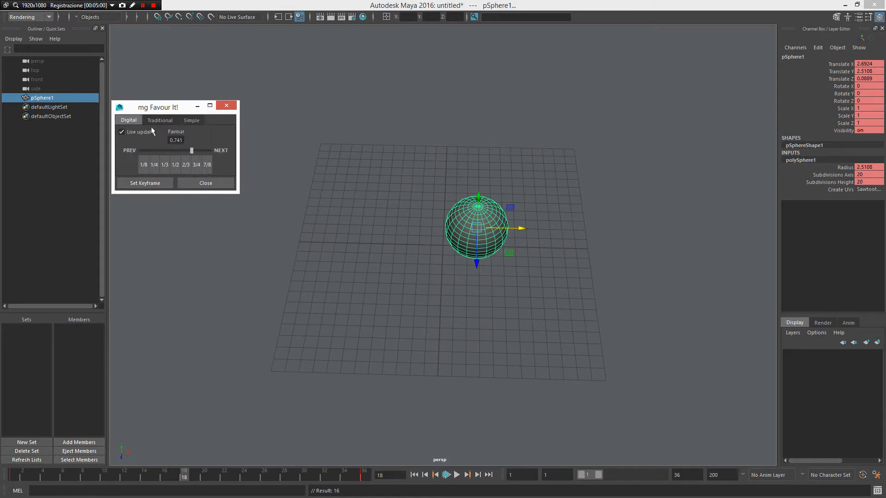
drag(190, 148, 150, 177)
click(151, 183)
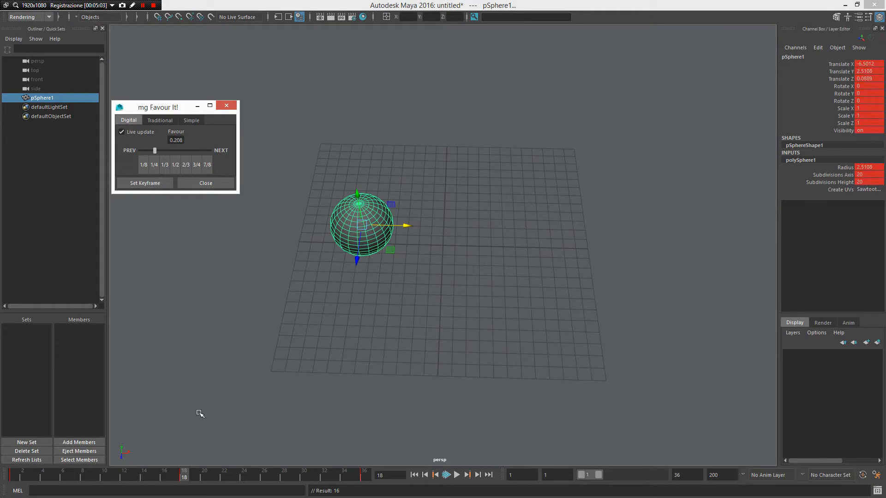
Step: Scrub back to frame 2, play the sphere's animation to check its timing, and stop the playback
drag(158, 469, 21, 462)
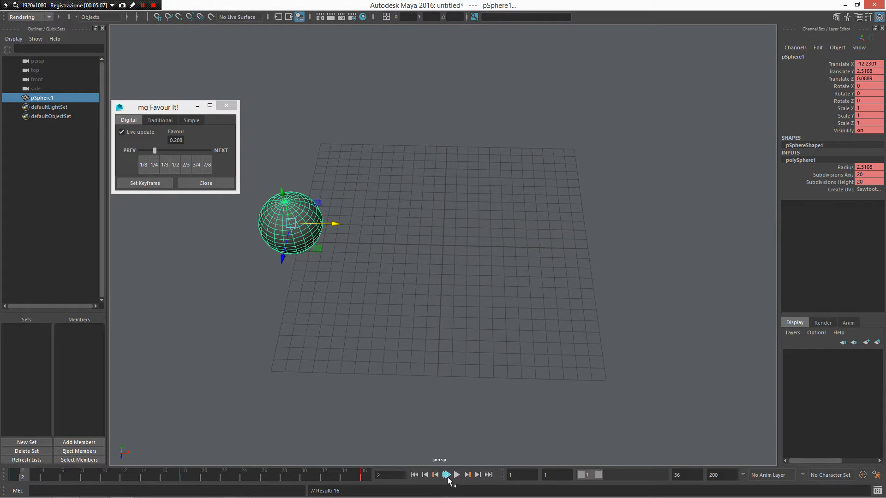
click(456, 475)
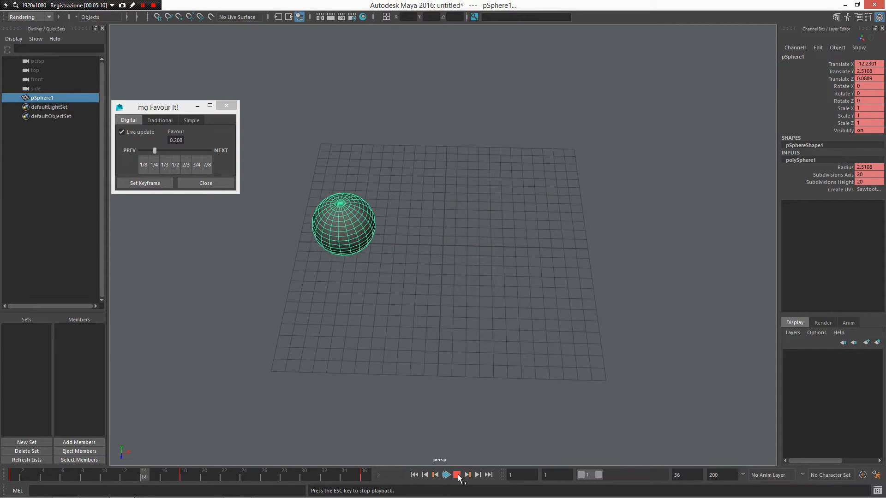
click(456, 475)
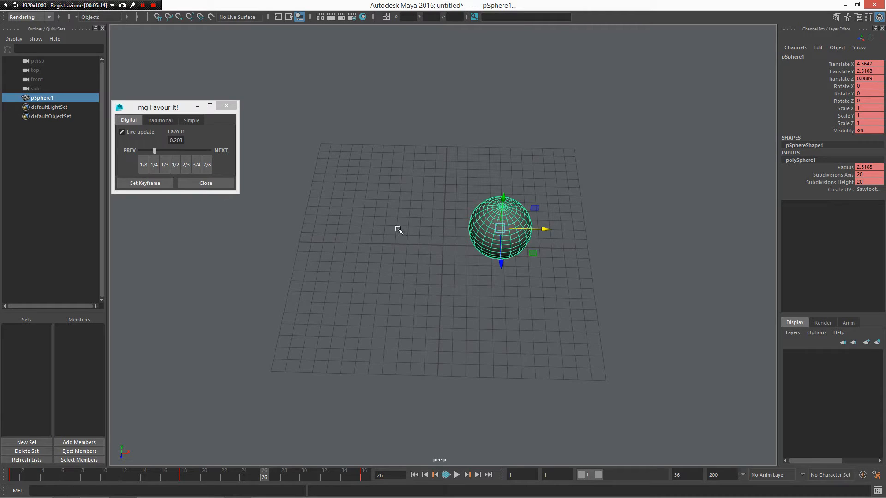
Step: Start a new scene without saving the sphere animation and close mg Favour It!
key(ctrl+n)
click(427, 255)
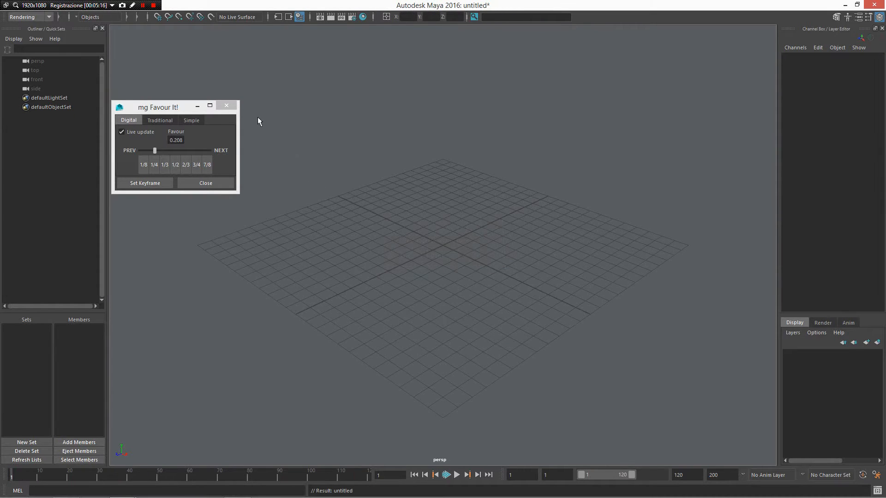
click(226, 105)
Step: Draw an S-shaped CV curve with eight control points, running from the grid's far edge past its near-left edge
alt+drag(295, 162, 406, 271)
right_drag(371, 252, 457, 196)
click(485, 146)
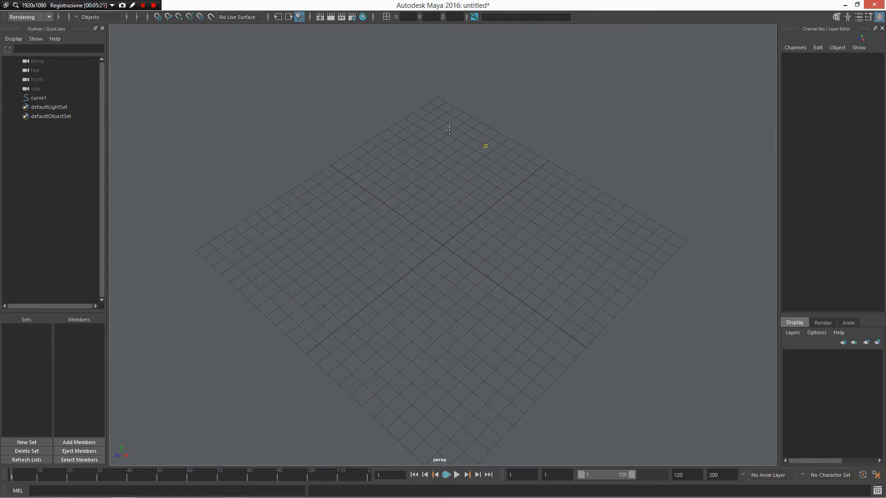
click(421, 127)
click(384, 129)
click(317, 148)
click(323, 278)
click(293, 302)
click(184, 279)
click(169, 260)
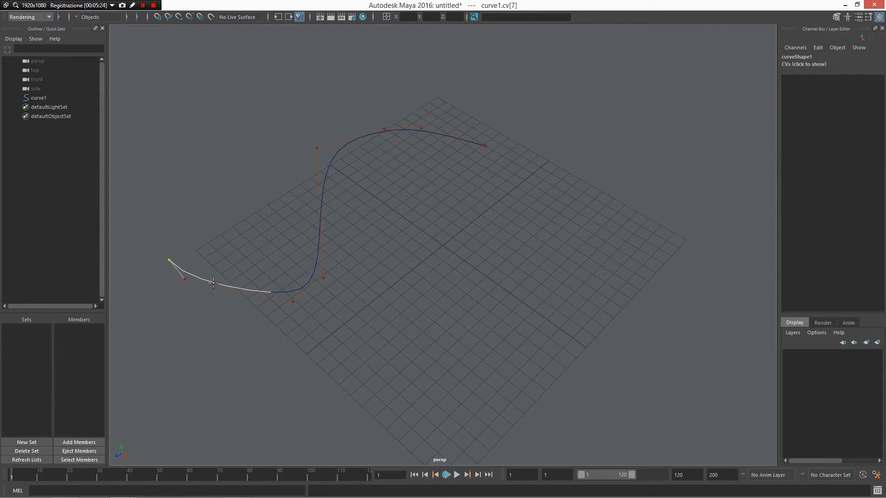
key(Return)
Step: Create an offset copy of the S-shaped curve
alt+drag(251, 196, 352, 237)
shift+right_click(334, 207)
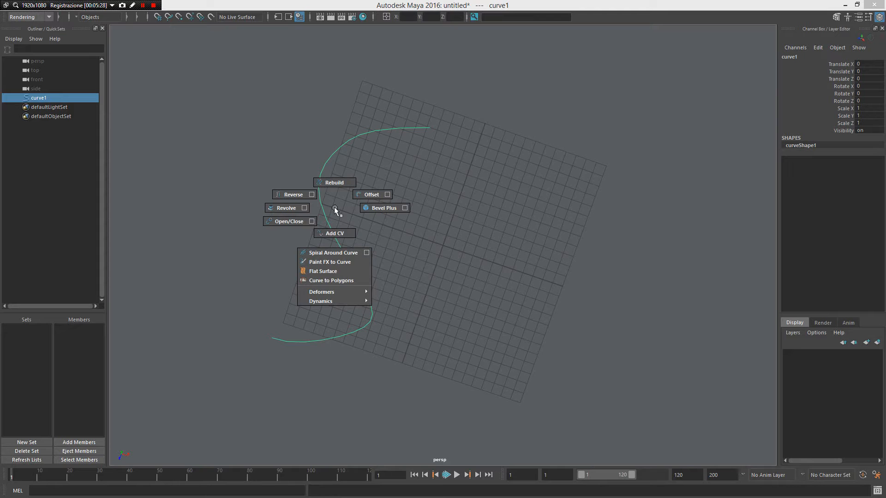
click(357, 200)
alt+drag(411, 199, 504, 222)
alt+drag(504, 221, 392, 264)
scroll(391, 264, up, 3)
alt+drag(515, 140, 471, 168)
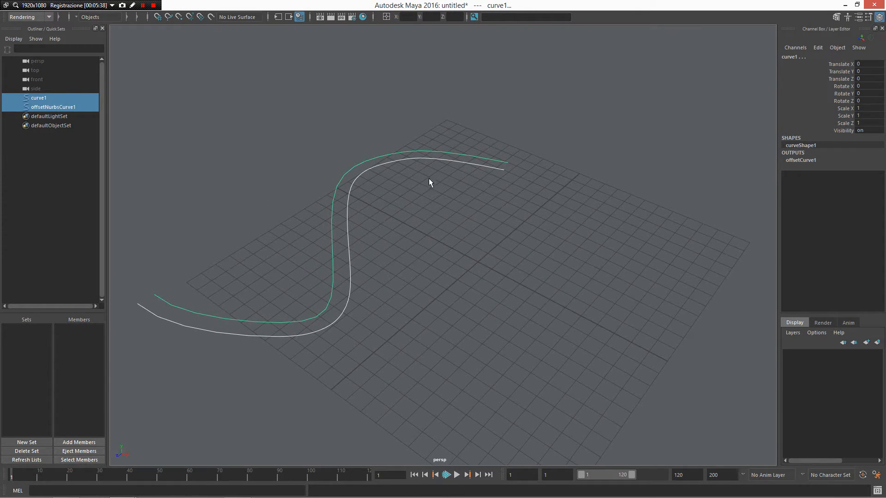
Step: Select both the S-shaped curve and its offset copy, and generate a Spiral Around Curves on them
click(428, 157)
drag(428, 134, 437, 205)
scroll(441, 175, up, 2)
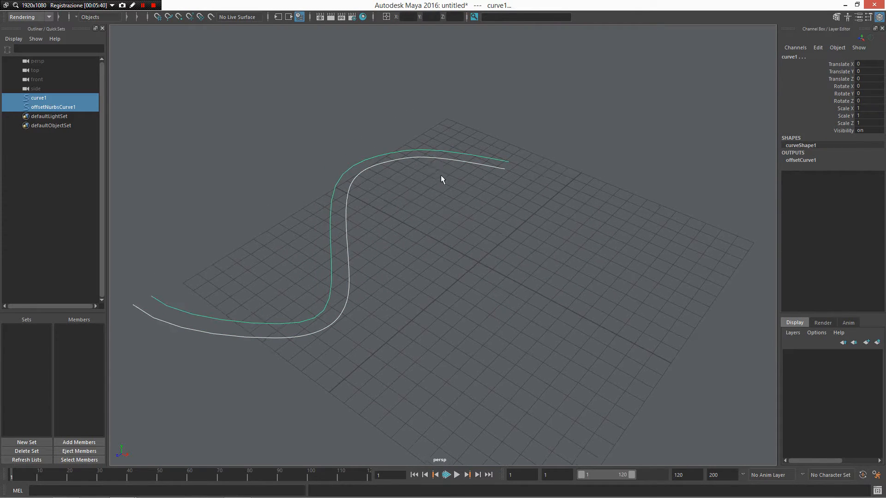
shift+right_click(439, 149)
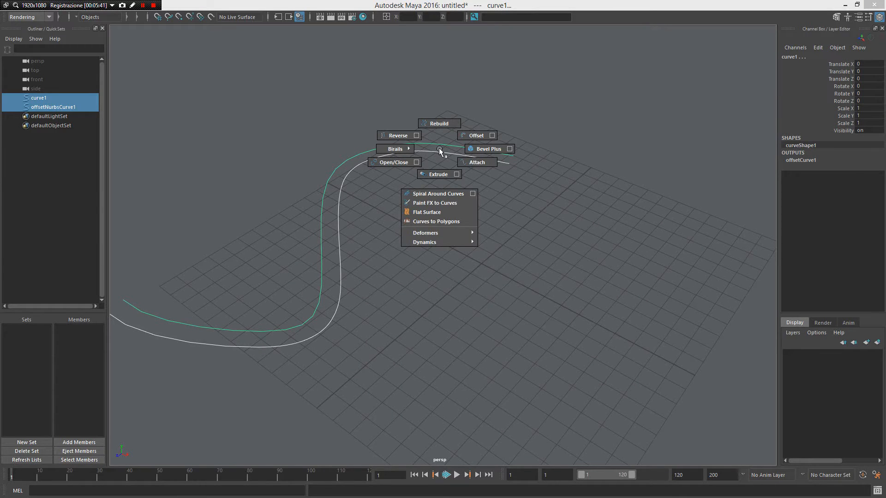
click(423, 194)
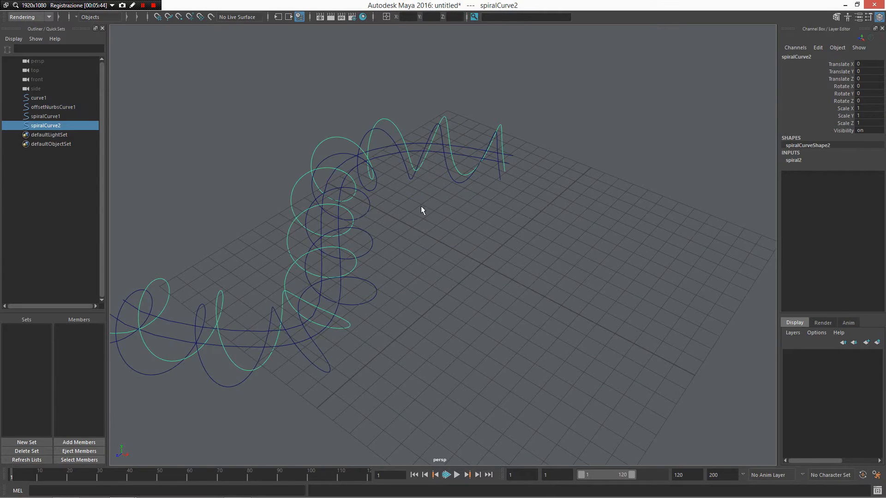
Step: Set the Spiral Radius to 0.5 on the second spiral curve, and reduce the radius of the first spiral curve
alt+drag(421, 210, 355, 181)
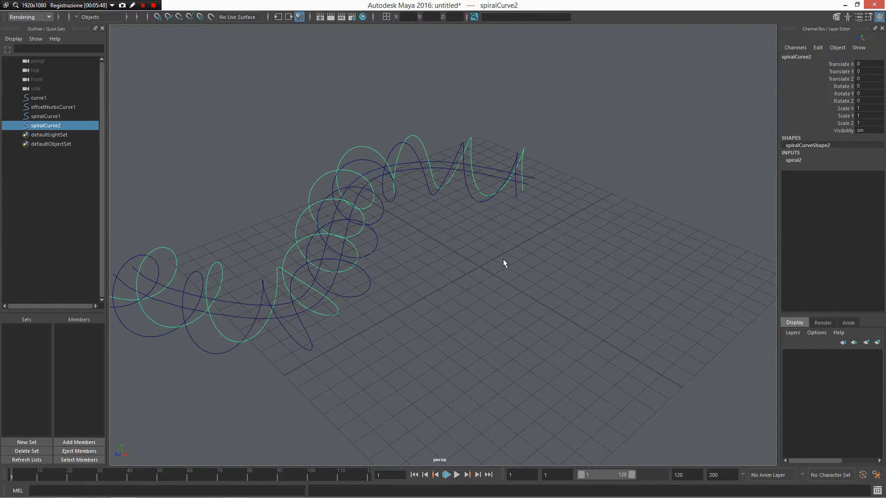
key(ctrl+a)
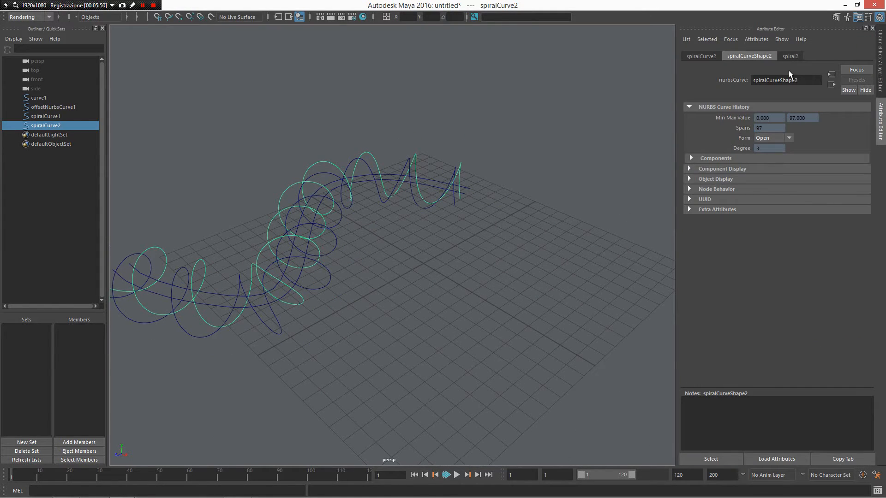
click(790, 56)
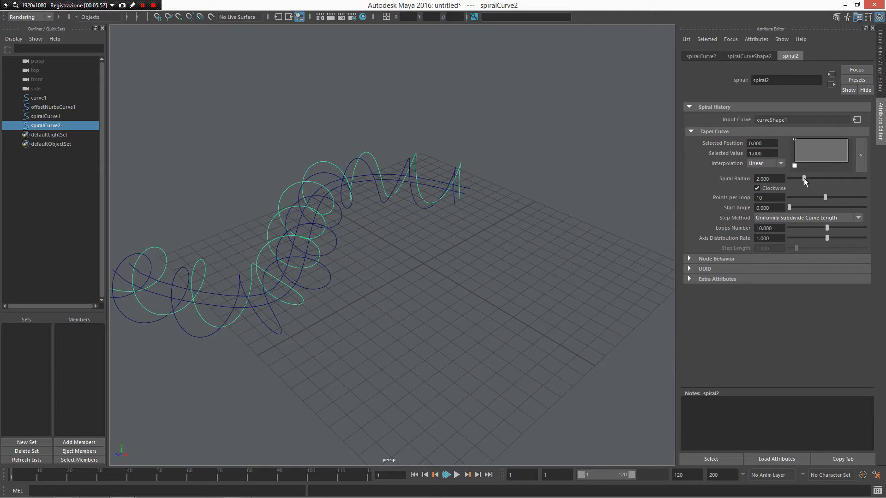
drag(804, 182, 794, 187)
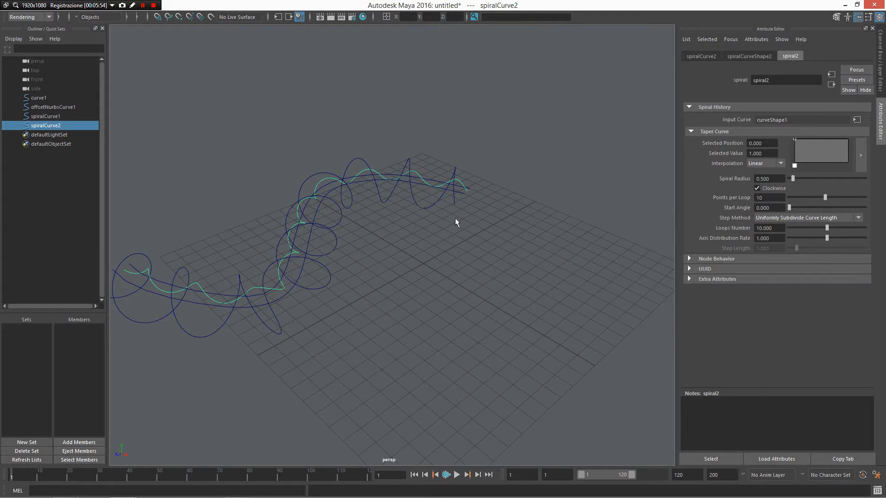
click(432, 212)
drag(804, 180, 794, 180)
Step: Select the original S-shaped curve and switch it to control vertex editing
alt+drag(372, 243, 397, 292)
click(398, 291)
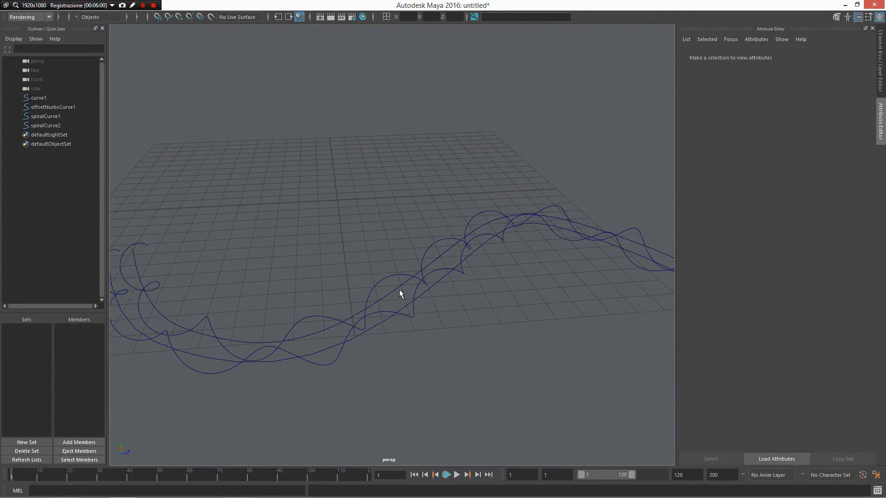
click(400, 289)
alt+drag(462, 328, 449, 286)
click(427, 272)
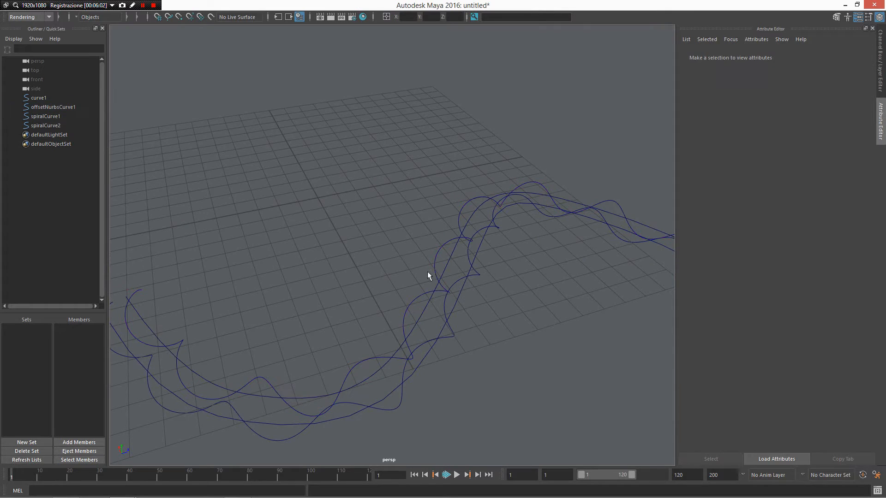
click(464, 285)
right_drag(469, 301, 460, 285)
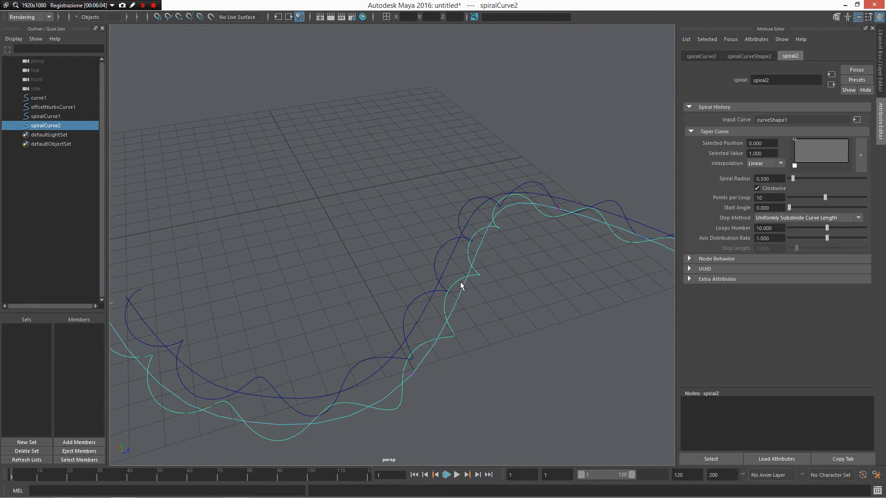
right_drag(558, 213, 552, 249)
click(476, 254)
right_click(476, 254)
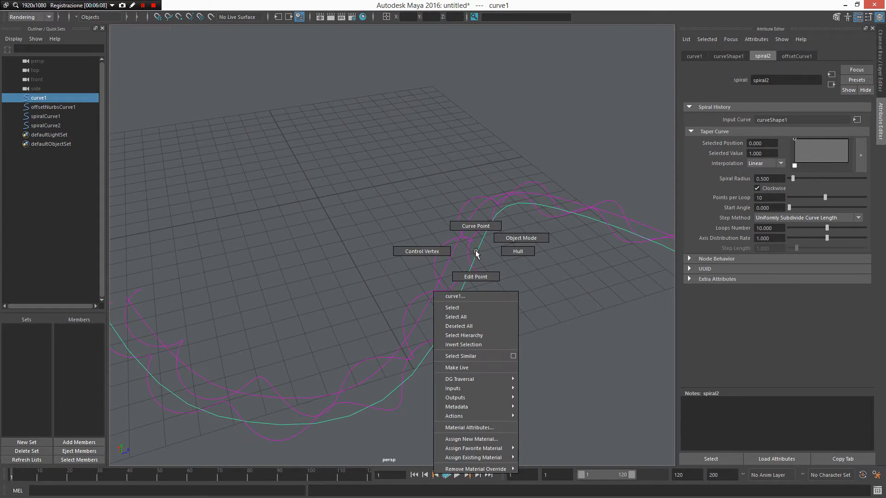
right_drag(476, 253, 463, 253)
Step: Move a control vertex (cv[4]) of the original S-shaped curve to reshape it together with its dependent offset and spirals
click(485, 206)
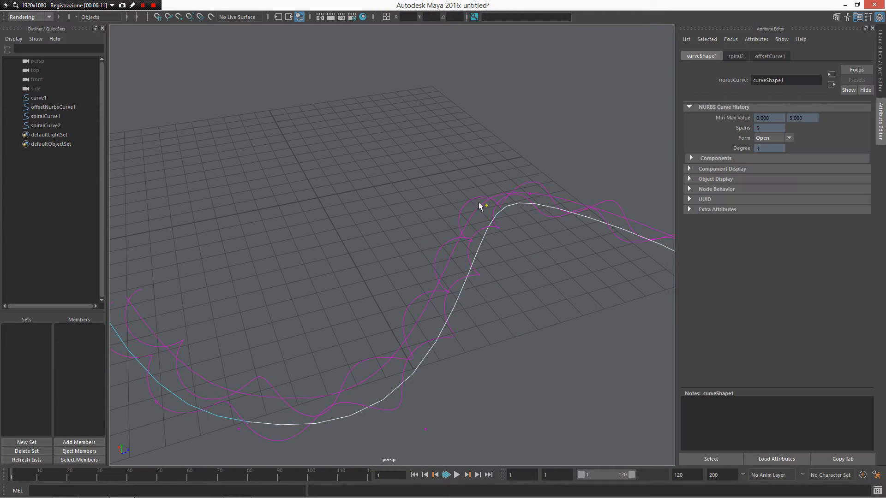
key(w)
drag(467, 187, 373, 282)
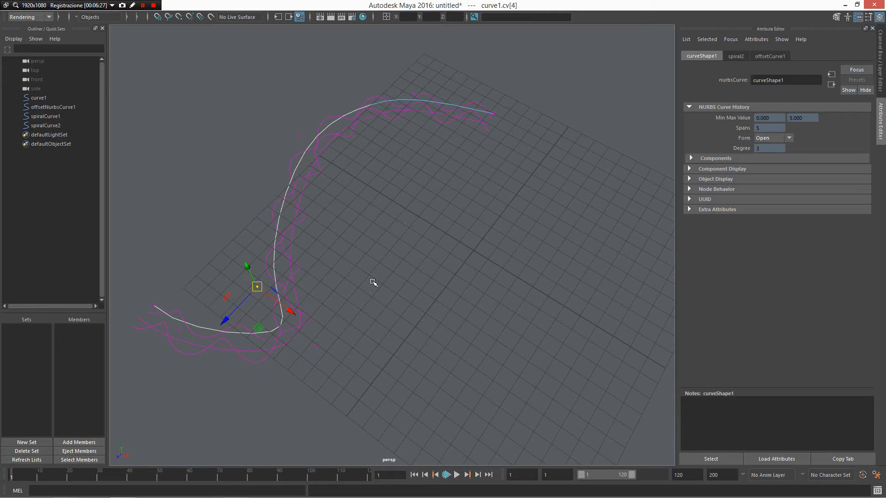
alt+drag(373, 283, 382, 238)
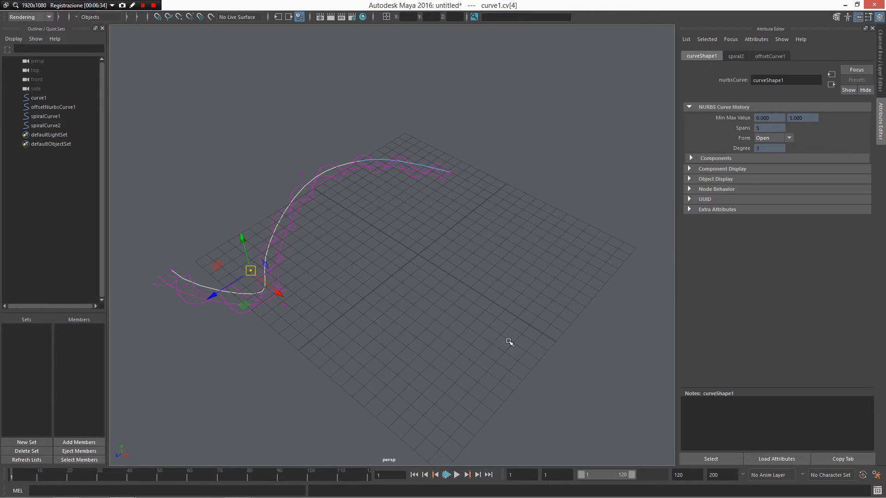
Step: Examine the MMtoKey 0.5 May9 Edition entry in the May9 change log, and inspect the general marking menu in the Maya viewport
key(alt+Tab)
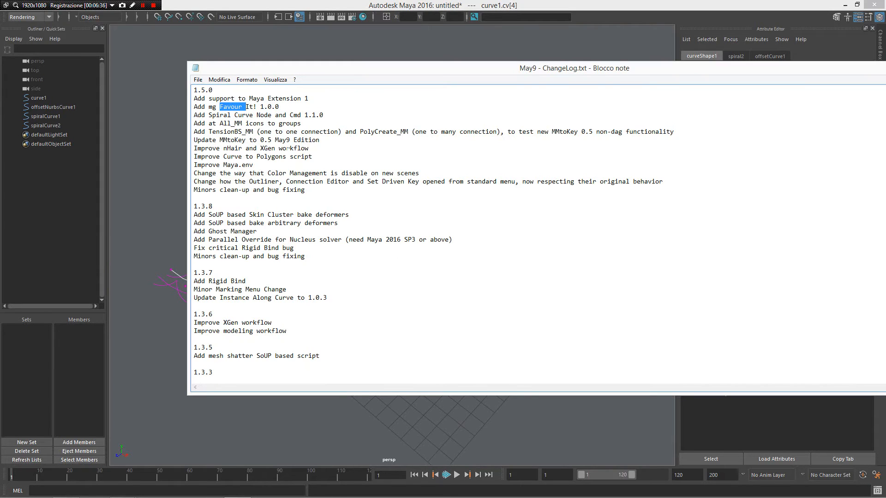
click(276, 140)
key(alt+Tab)
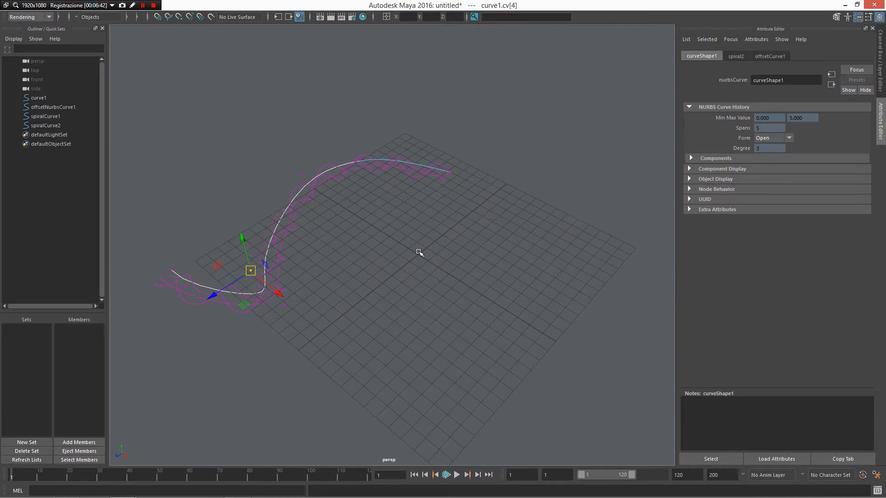
alt+drag(419, 251, 361, 237)
alt+right_drag(361, 236, 393, 240)
right_click(395, 247)
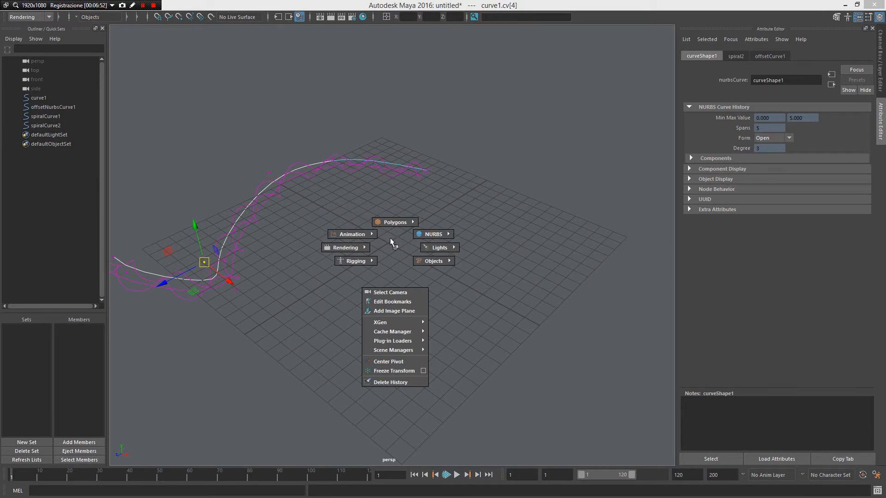
mouse_move(367, 236)
mouse_move(396, 249)
right_down()
mouse_move(393, 242)
mouse_move(367, 259)
mouse_move(397, 251)
right_up()
mouse_move(395, 248)
right_down()
mouse_move(429, 238)
mouse_move(369, 261)
mouse_move(477, 257)
mouse_move(340, 251)
mouse_move(399, 247)
mouse_move(340, 289)
mouse_move(395, 248)
right_up()
Step: Switch to the May9 change log and examine the entries on non-dag functionality and the MMtoKey update
key(alt+Tab)
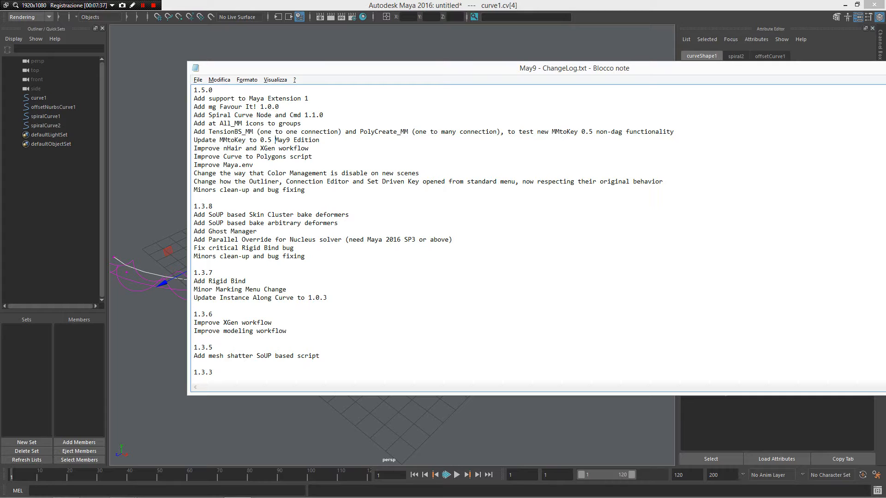
double_click(561, 132)
double_click(255, 140)
Step: Return to Maya and start a new scene, discarding the spiral curves
click(144, 115)
scroll(445, 278, down, 3)
alt+middle_drag(442, 268, 481, 256)
key(ctrl+n)
click(442, 256)
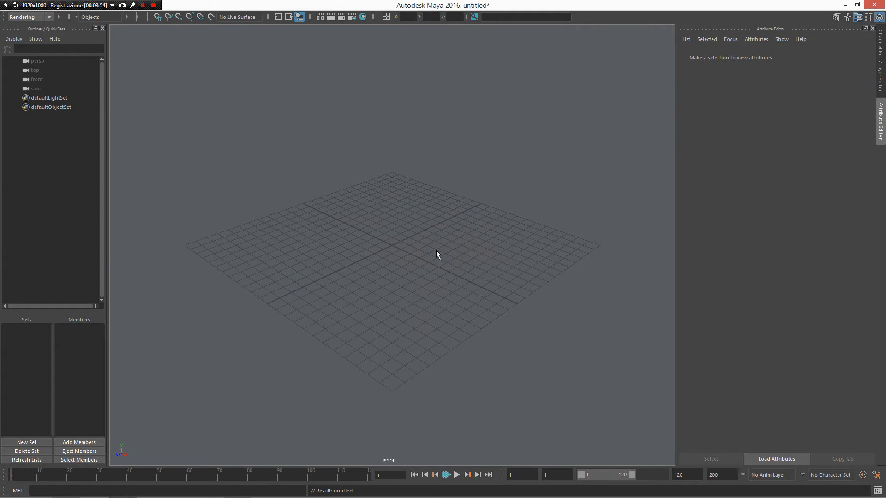
Step: Create a polygon sphere near the far edge of the grid
alt+drag(436, 250, 410, 238)
right_click(409, 238)
right_drag(409, 237, 354, 189)
mouse_move(481, 225)
mouse_down()
mouse_move(498, 222)
mouse_move(487, 222)
mouse_up()
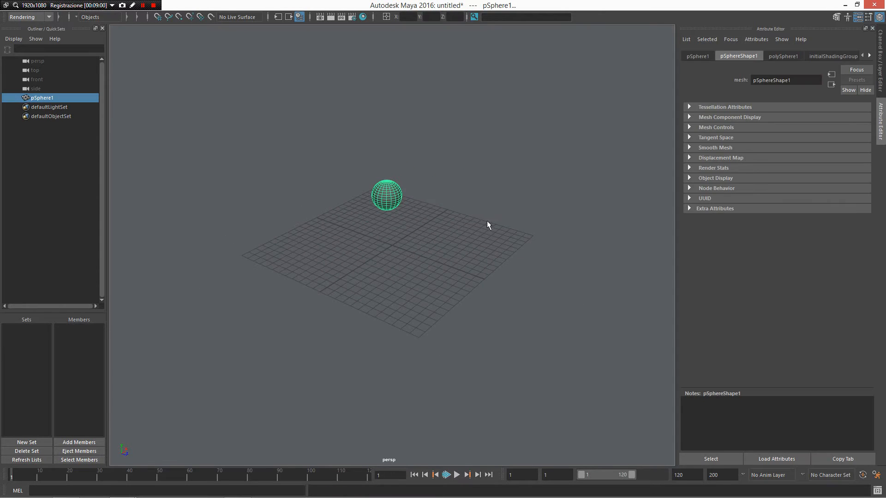
Step: Duplicate the sphere and move the copy along one axis to the opposite side of the grid's far edge
key(ctrl+d)
key(w)
drag(429, 207, 500, 220)
scroll(471, 220, up, 3)
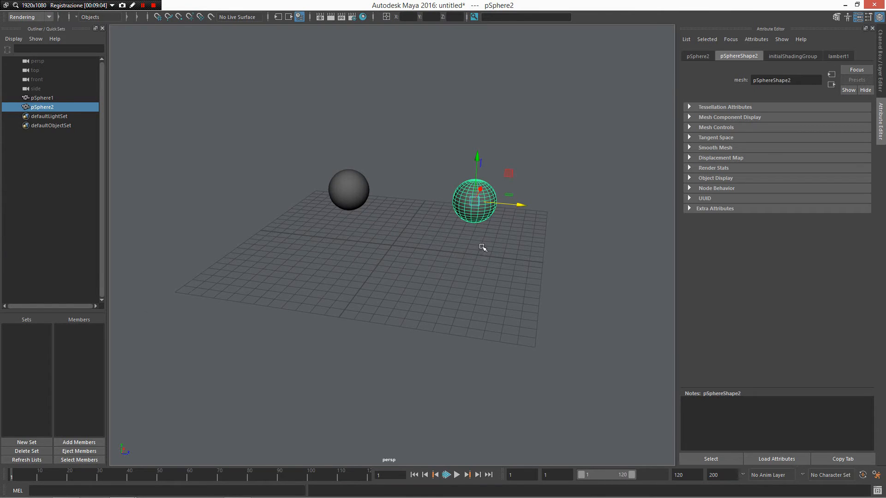
alt+middle_drag(485, 222, 440, 248)
Step: Duplicate the first sphere and place the copy in front of the other two, forming a triangle
click(312, 231)
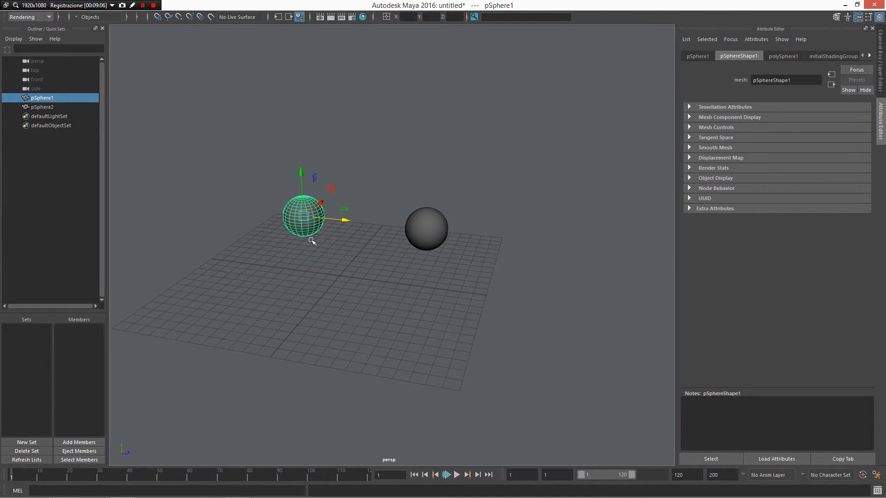
key(ctrl+d)
alt+drag(349, 248, 388, 262)
click(378, 175)
key(ctrl+z)
scroll(431, 299, up, 1)
alt+drag(389, 265, 438, 266)
alt+right_drag(364, 250, 475, 380)
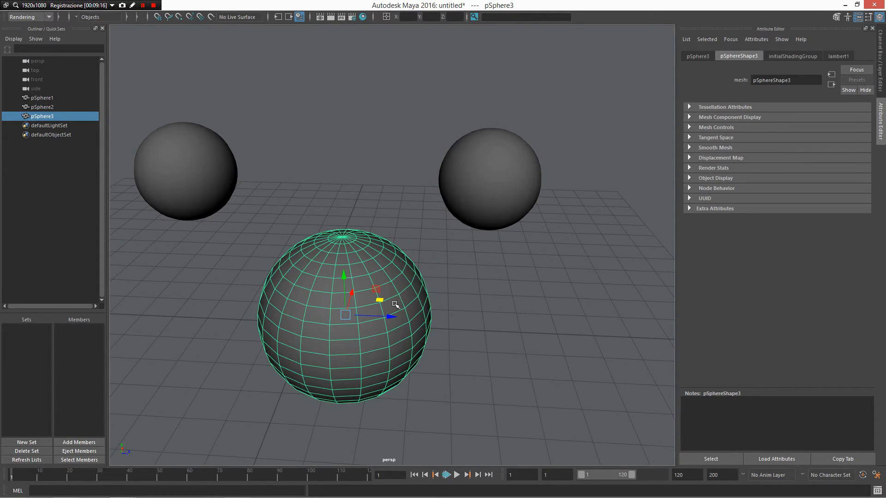
alt+right_drag(450, 278, 413, 264)
alt+drag(413, 264, 364, 253)
alt+right_drag(398, 260, 369, 249)
alt+right_drag(456, 279, 382, 244)
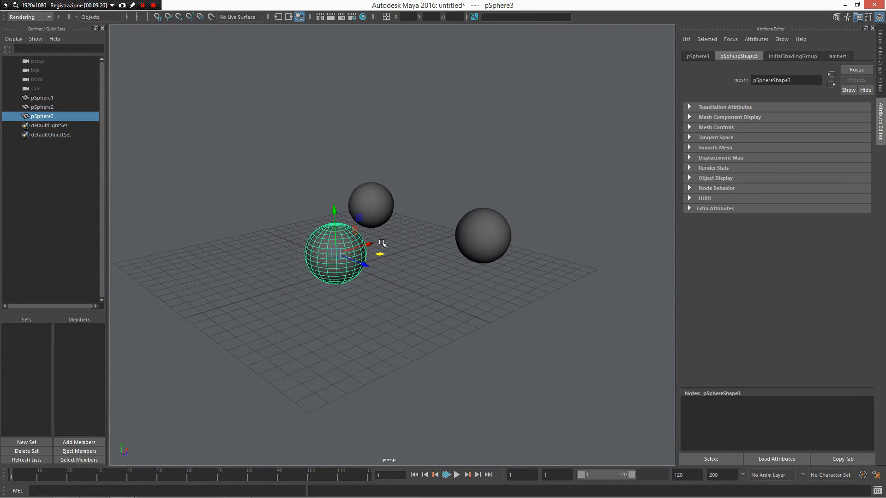
alt+drag(419, 267, 432, 279)
alt+right_drag(433, 279, 379, 222)
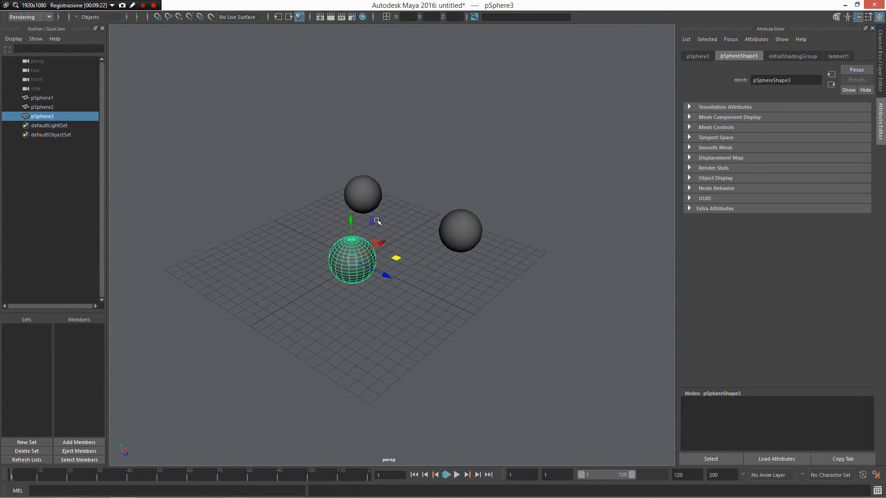
alt+drag(375, 252, 356, 254)
alt+right_drag(356, 254, 369, 292)
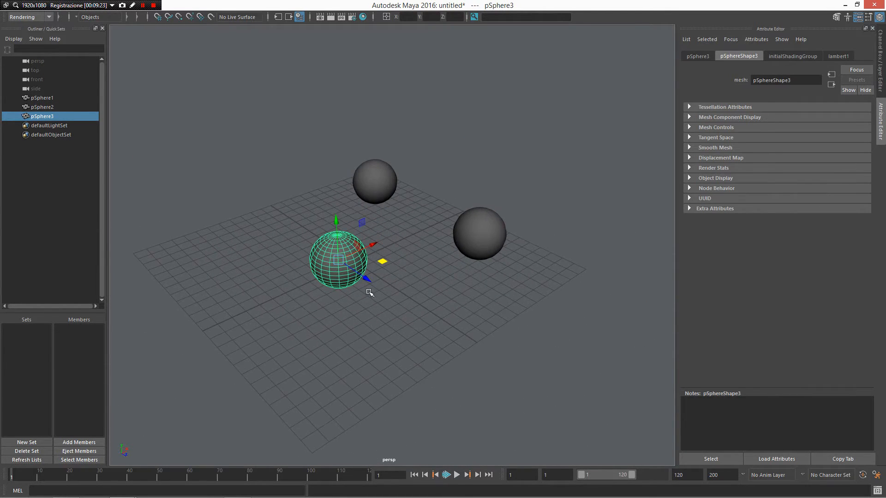
Step: Apply a tensionBlendShape deformer to the front sphere and enable its Display Color option
mouse_move(339, 255)
right_down()
mouse_move(346, 263)
mouse_move(342, 250)
mouse_move(318, 266)
mouse_move(339, 251)
right_up()
click(339, 254)
ctrl+shift+right_drag(339, 251, 414, 383)
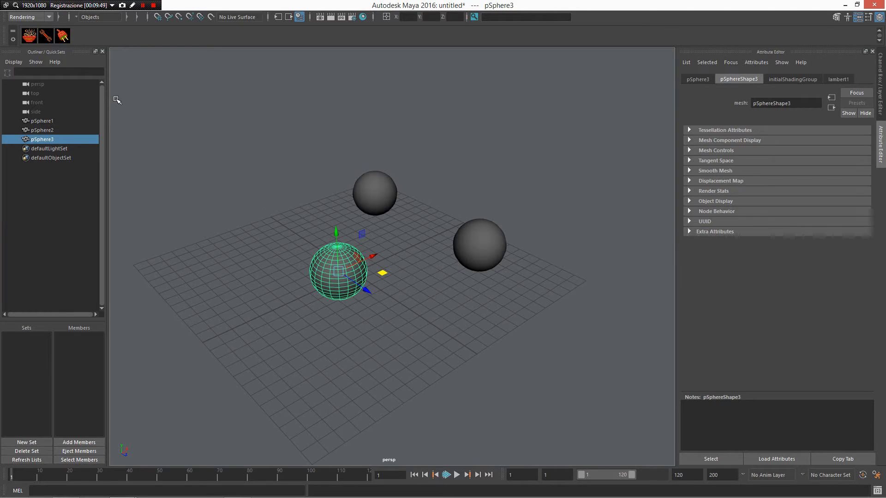
click(34, 37)
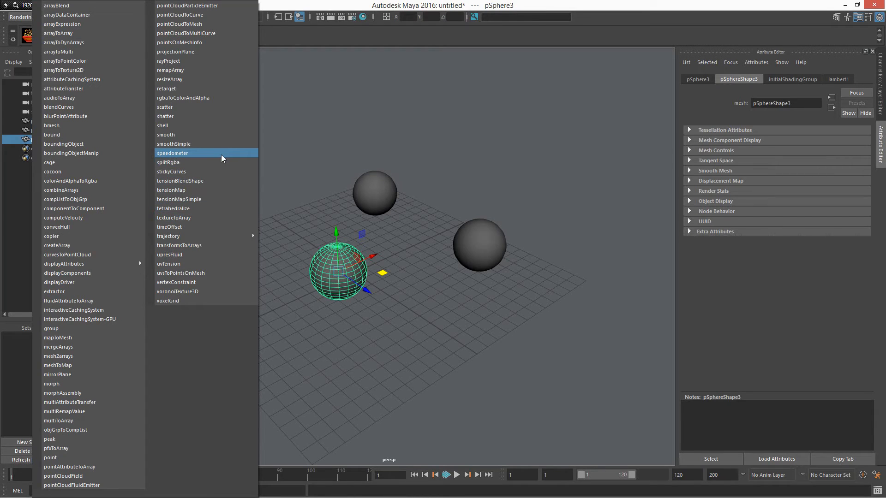
click(223, 180)
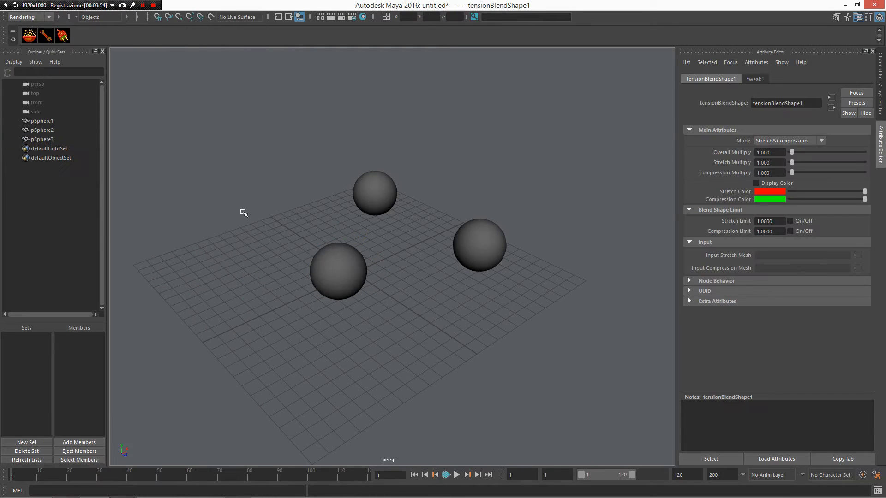
alt+drag(328, 241, 411, 247)
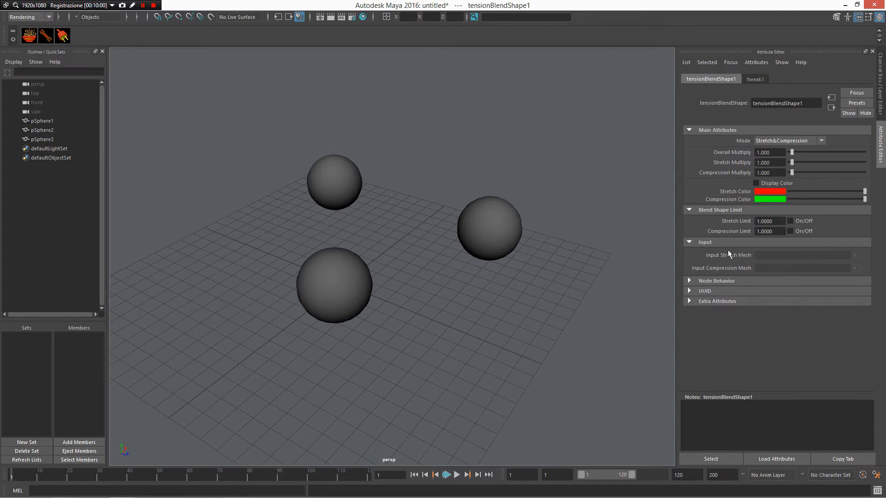
click(775, 184)
Step: Soft-select around the front sphere's top pole vertex and pull it upward into an egg shape to test the stretch colouring
alt+right_drag(311, 192, 285, 252)
click(315, 261)
click(285, 251)
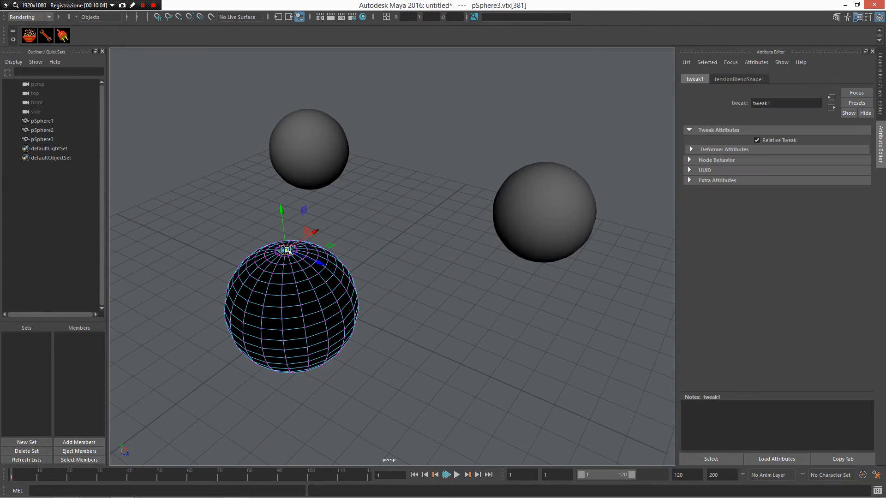
key(b)
drag(287, 249, 226, 251)
alt+drag(362, 269, 357, 243)
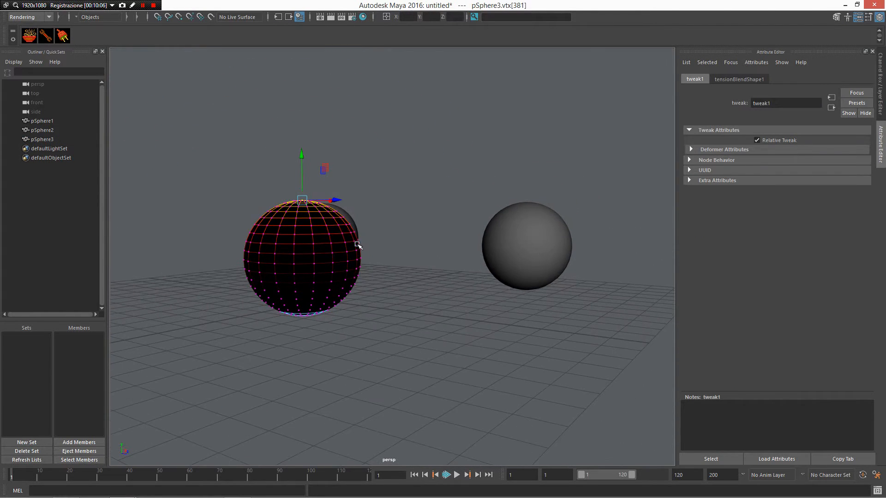
drag(302, 160, 317, 40)
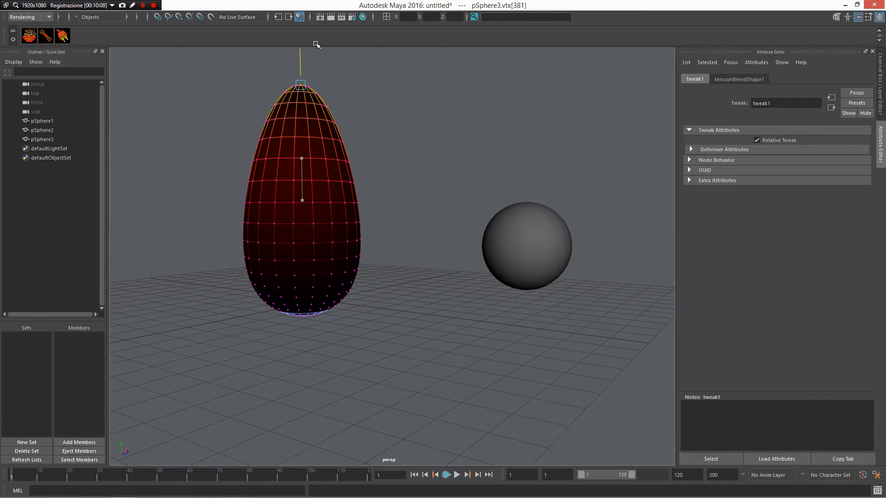
Step: Try further vertex transformations on the front sphere, and undo them together with the upward stretch
alt+drag(468, 125, 379, 184)
drag(365, 210, 538, 375)
key(r)
key(ctrl+z)
key(ctrl+z)
key(ctrl+z)
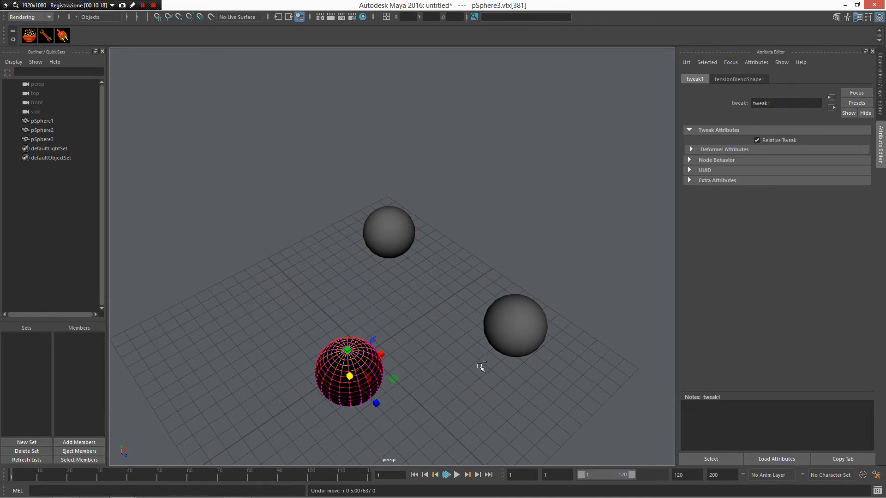
Step: Return the front sphere to object mode and show its tensionBlendShape1 attributes
alt+drag(479, 368, 384, 358)
alt+middle_drag(384, 358, 391, 308)
right_drag(394, 349, 462, 237)
click(462, 236)
alt+drag(462, 236, 358, 342)
click(381, 371)
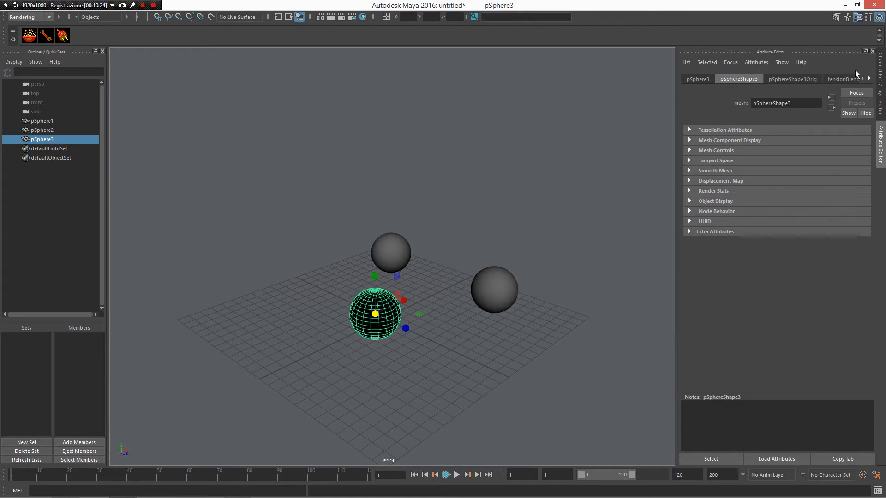
click(846, 79)
alt+drag(597, 247, 532, 241)
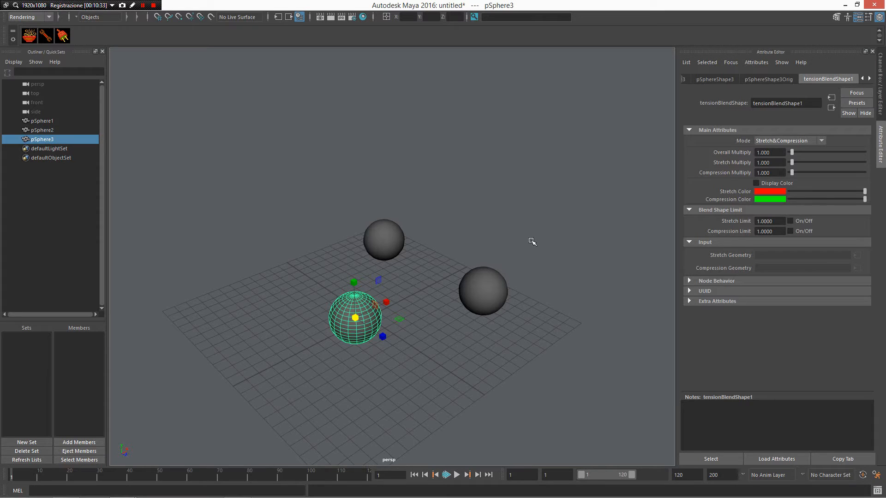
Step: Select all three spheres and switch to the Persp and Node Editor layout
drag(556, 397, 123, 102)
drag(589, 395, 156, 102)
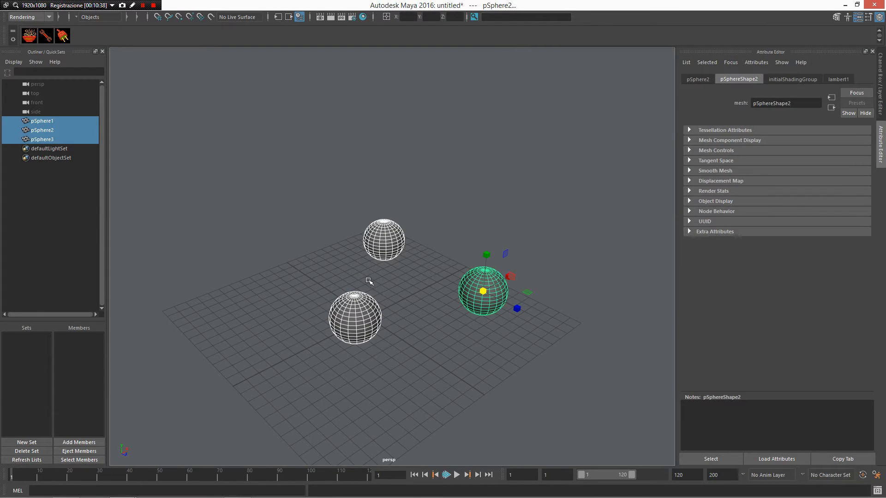
key(space)
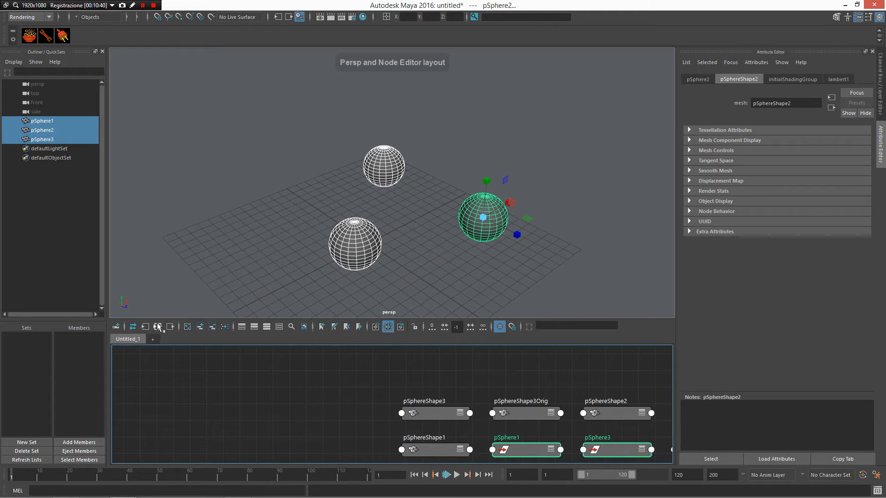
Step: Graph the input and output connections of the three spheres and pull the tensionBlendShape1 node apart from the others
click(158, 327)
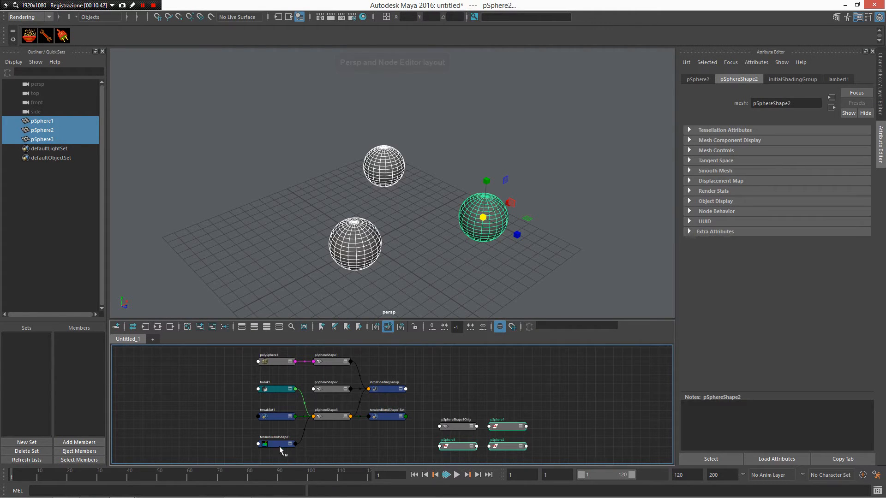
drag(278, 446, 190, 382)
scroll(198, 380, up, 3)
alt+middle_drag(233, 397, 269, 396)
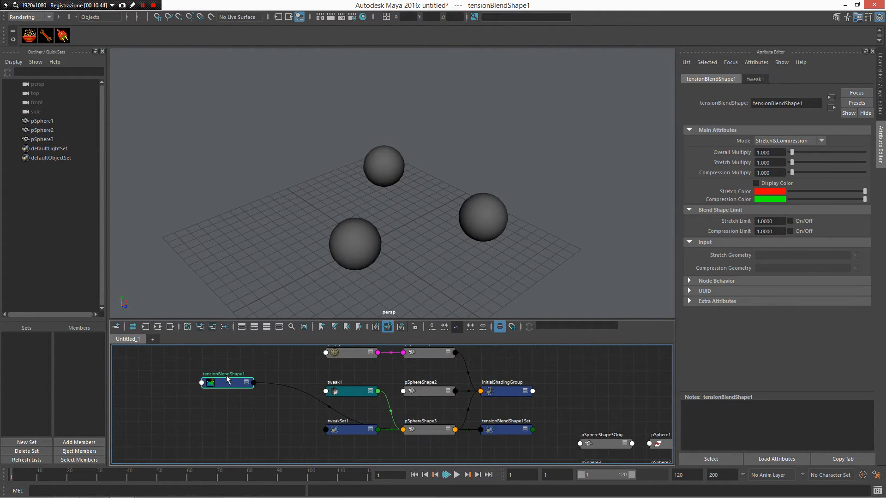
drag(227, 380, 263, 384)
alt+middle_drag(363, 353, 261, 249)
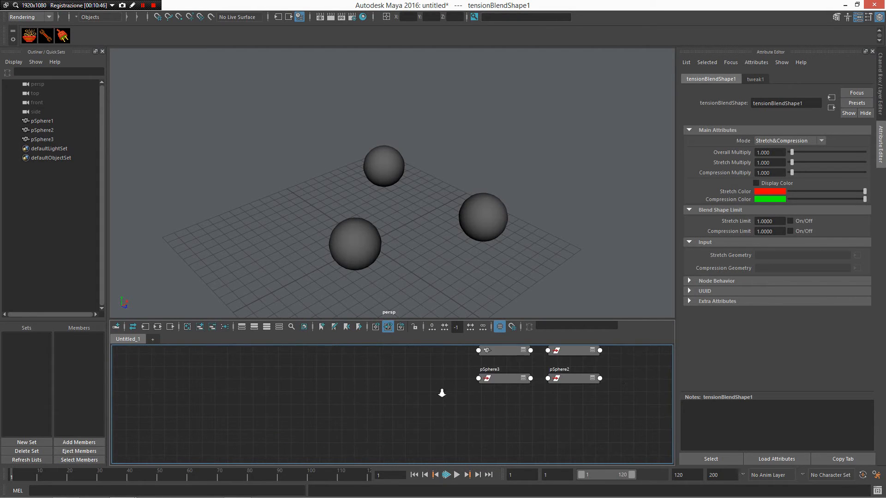
scroll(441, 393, down, 2)
alt+middle_drag(395, 349, 425, 401)
scroll(425, 401, down, 2)
drag(271, 369, 273, 378)
Step: Rename the rear sphere pSphere1 as Strech in the Outliner
drag(354, 146, 410, 189)
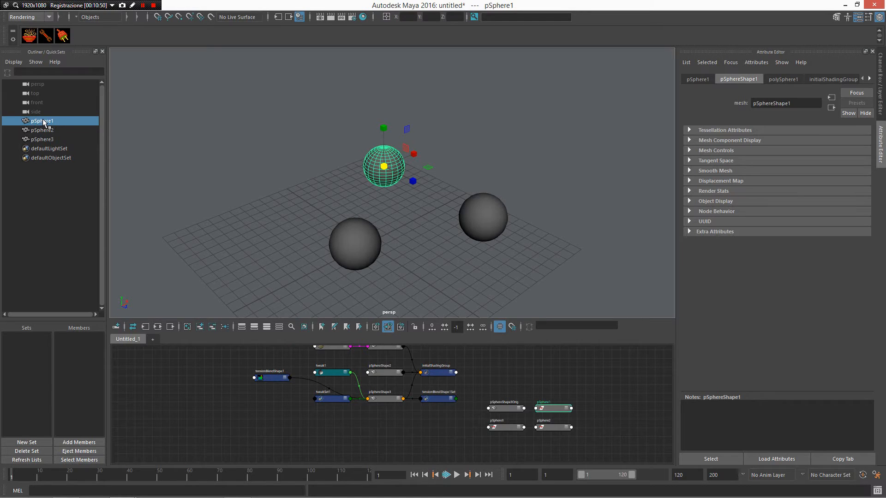
double_click(58, 122)
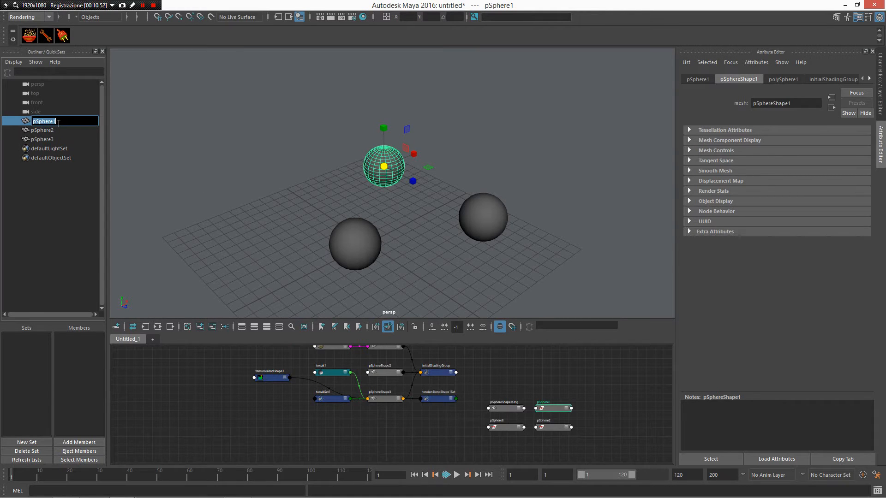
key(BackSpace)
key(Return)
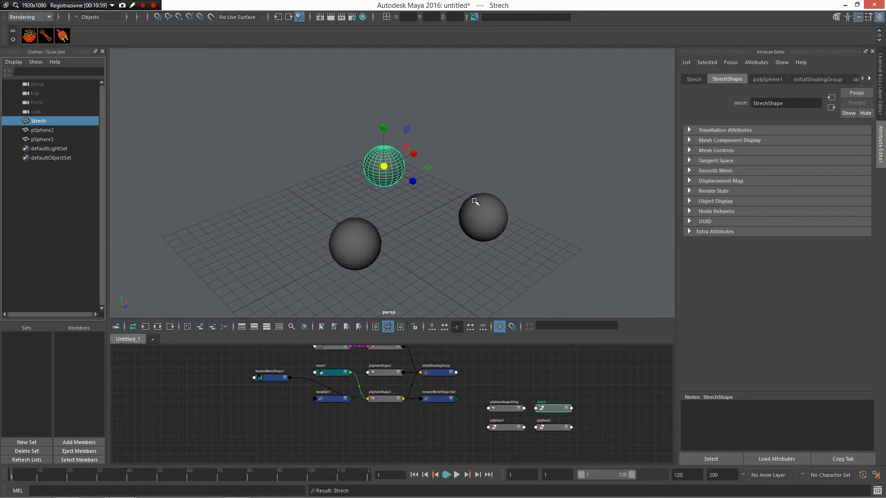
Step: Rename pSphere2 as Compress in the Outliner
click(44, 130)
double_click(54, 132)
text(Compres)
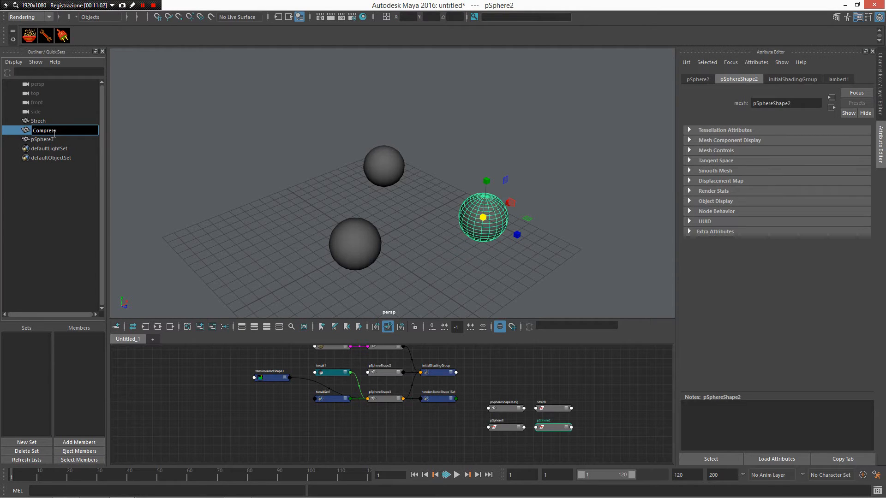
text(s)
key(Return)
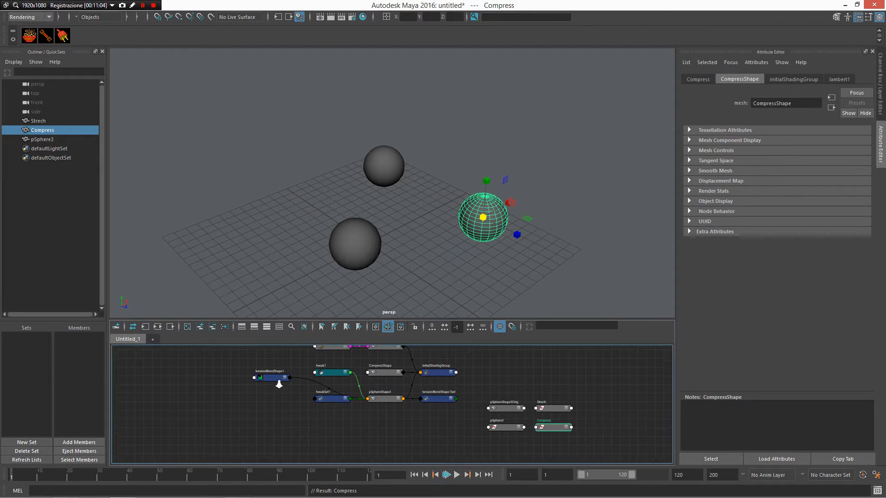
Step: Place the tensionBlendShape1 node just to the left of tweak1 in the node graph
drag(274, 398, 274, 399)
drag(272, 379, 259, 397)
scroll(405, 405, up, 3)
alt+middle_drag(404, 387, 437, 419)
scroll(437, 420, down, 1)
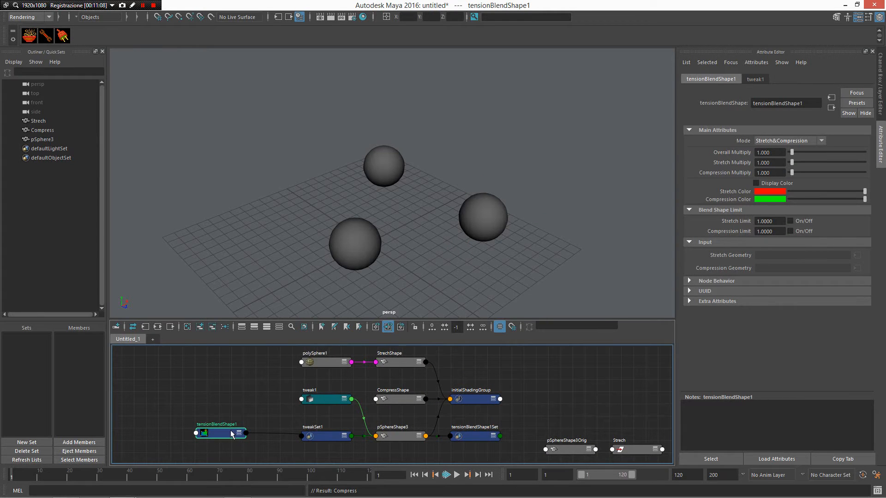
drag(238, 436, 259, 398)
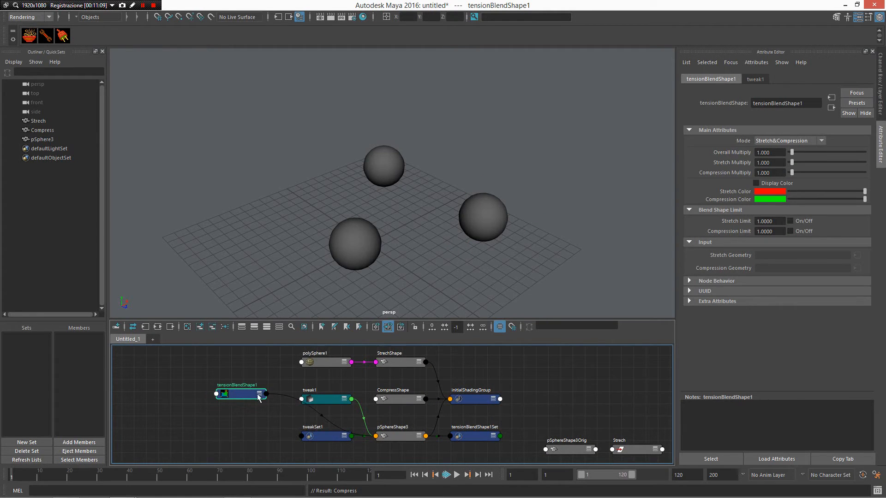
Step: Connect StrechShape to tensionBlendShape1 with Connect Stretch, tidy the two nodes, and show the tensionBlendShape1 attributes
click(403, 363)
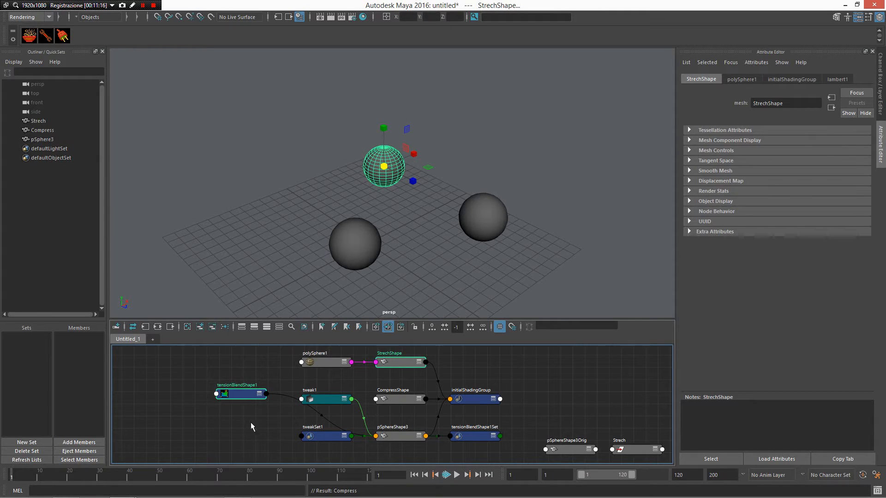
right_click(246, 395)
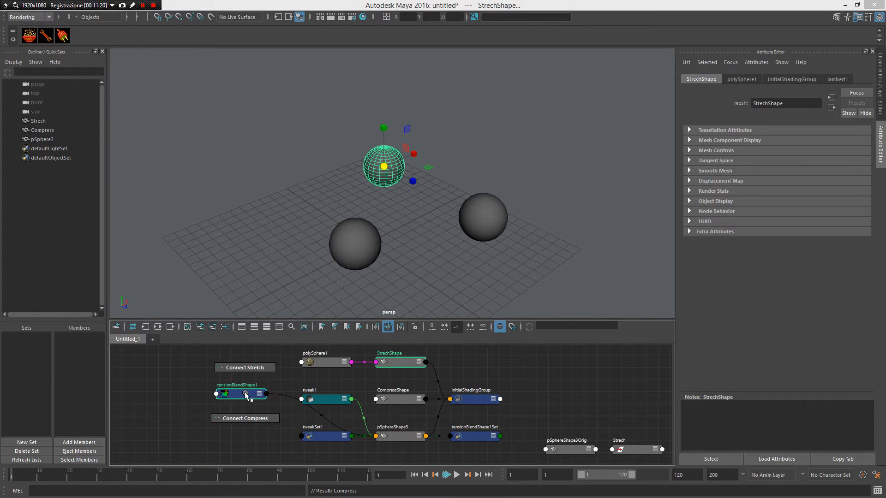
mouse_move(246, 395)
right_down()
mouse_move(246, 366)
mouse_move(252, 425)
mouse_move(252, 343)
mouse_move(252, 417)
mouse_move(255, 378)
mouse_move(248, 394)
right_up()
right_drag(247, 395, 242, 355)
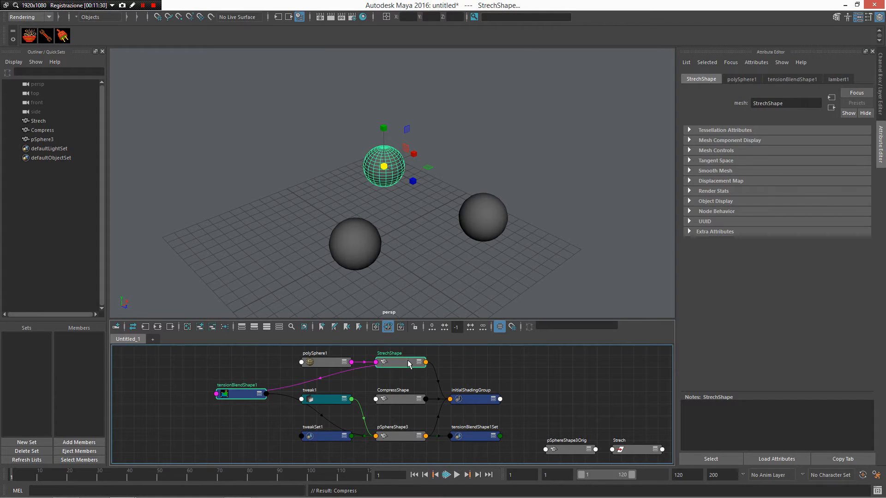
mouse_move(408, 364)
mouse_down()
mouse_move(402, 386)
mouse_move(405, 371)
mouse_up()
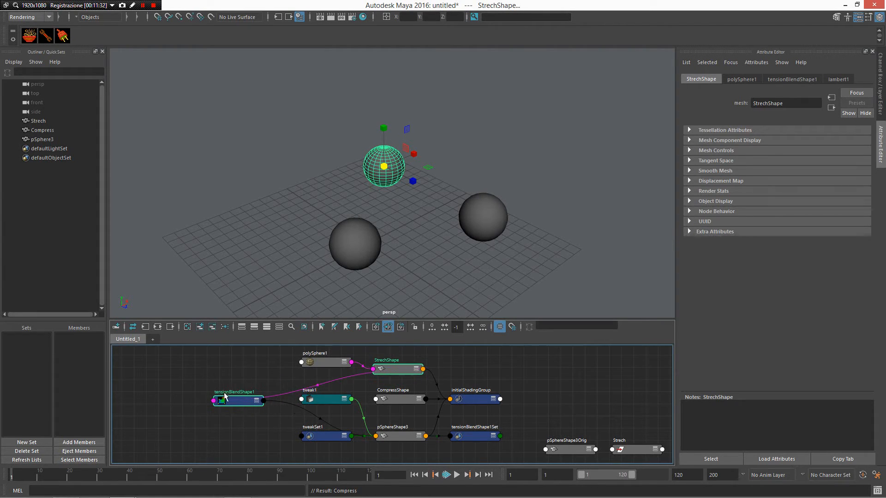
drag(240, 406, 248, 401)
click(247, 401)
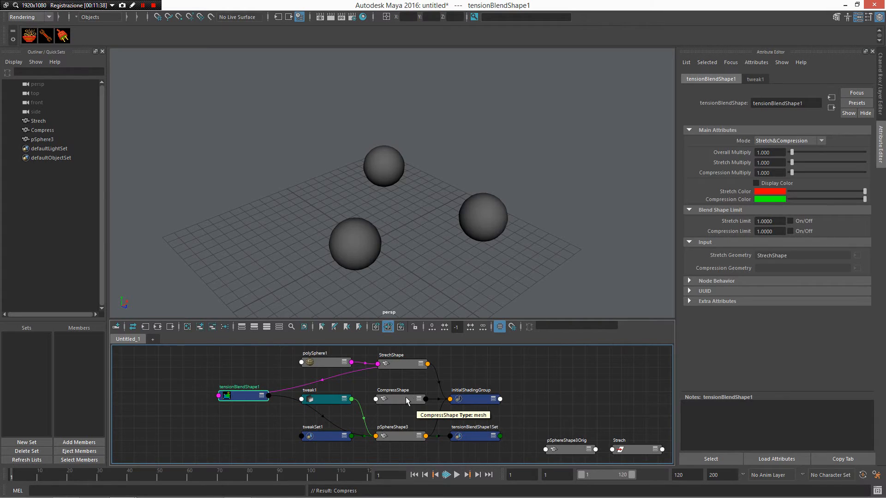
Step: Connect CompressShape to tensionBlendShape1 with Connect Compress and show the deformer's attributes
click(405, 400)
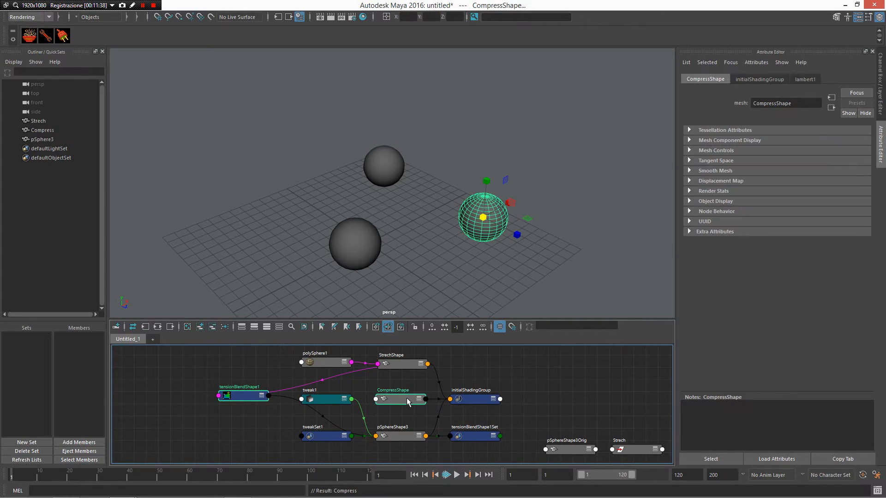
right_click(257, 399)
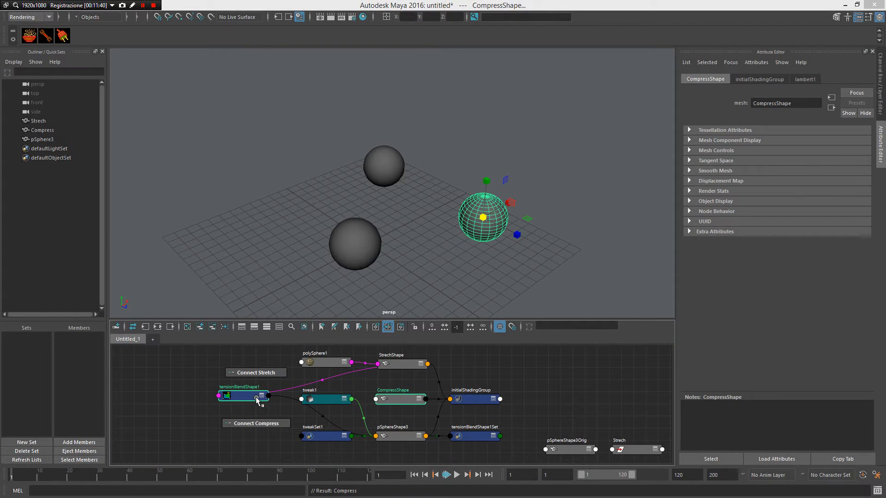
click(256, 424)
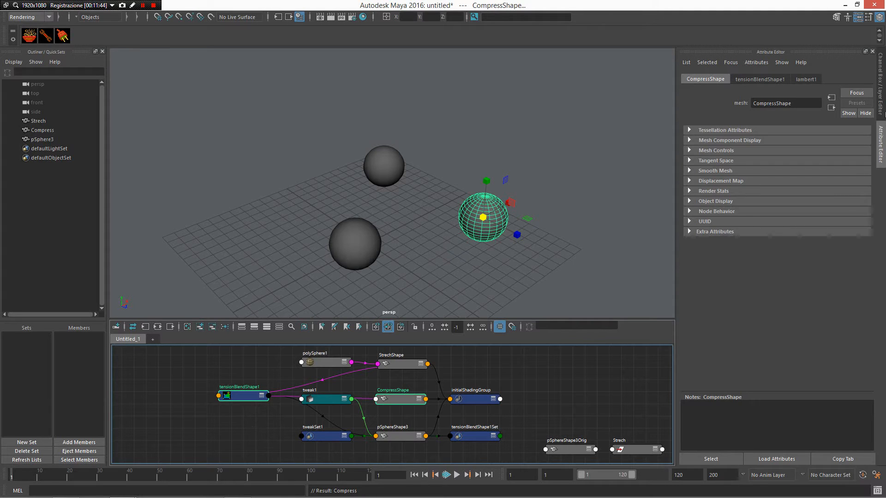
click(244, 396)
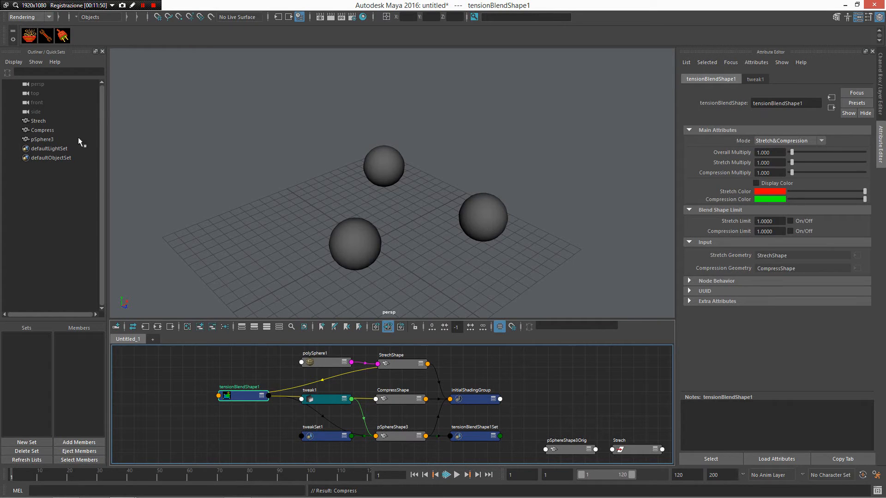
Step: Undo the compress and stretch connections to tensionBlendShape1 and clear the selection
key(ctrl+z)
key(ctrl+z)
key(ctrl+z)
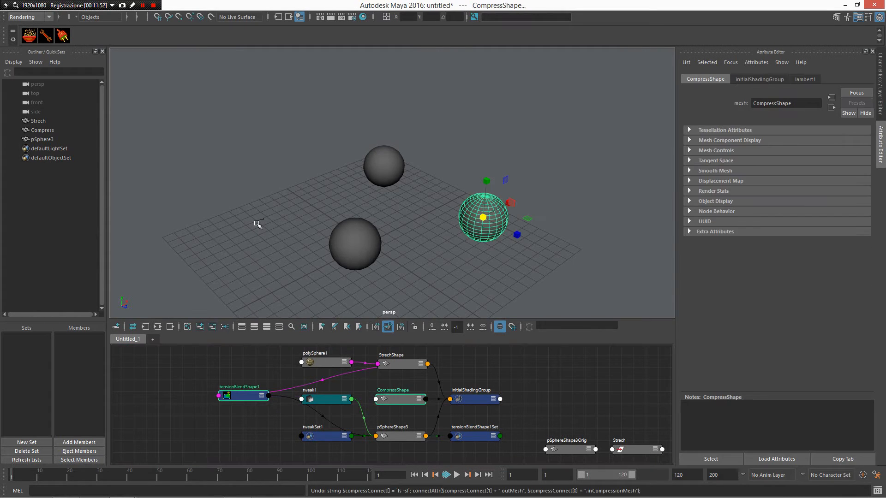
key(ctrl+z)
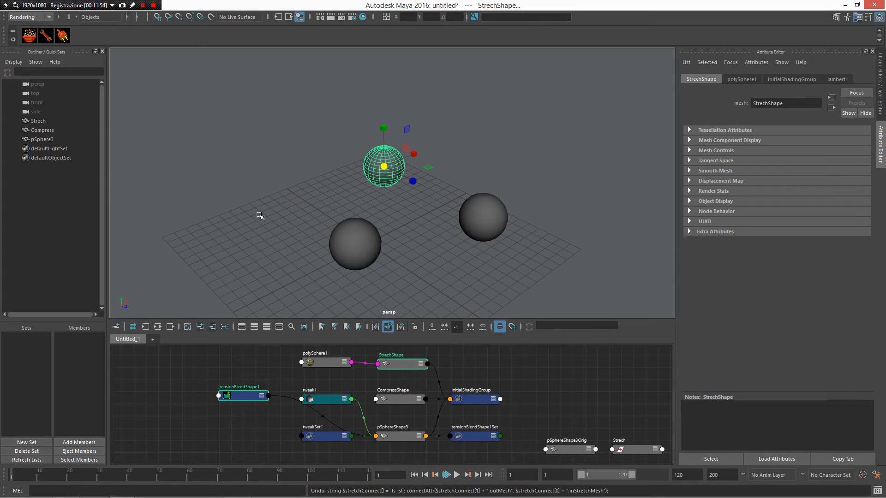
click(48, 200)
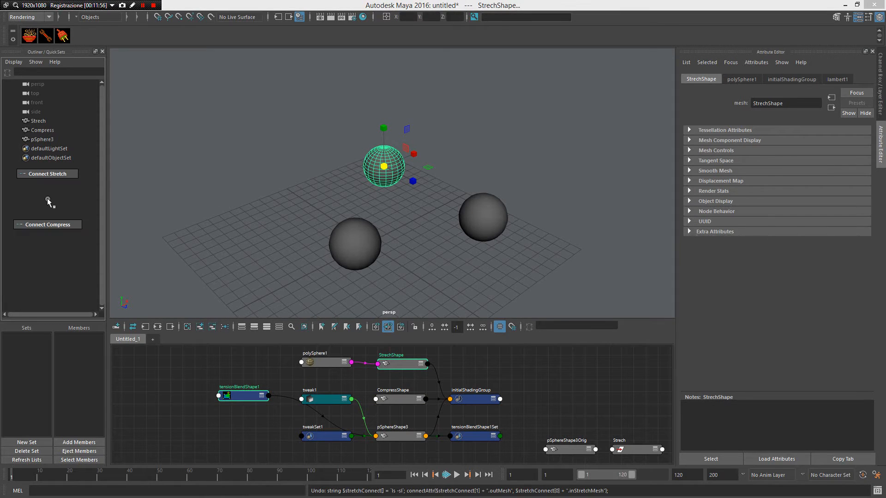
click(221, 171)
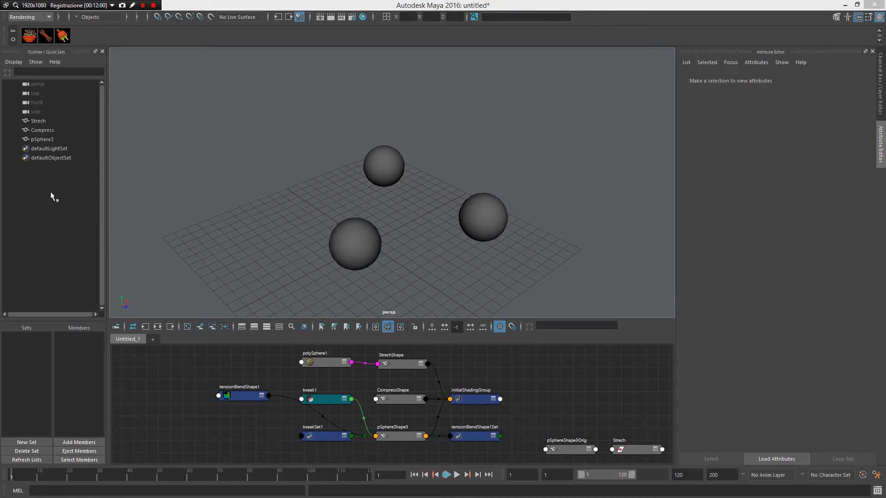
Step: Set the Outliner to list shape nodes and non-DAG nodes as well
right_drag(51, 191, 153, 177)
right_click(82, 193)
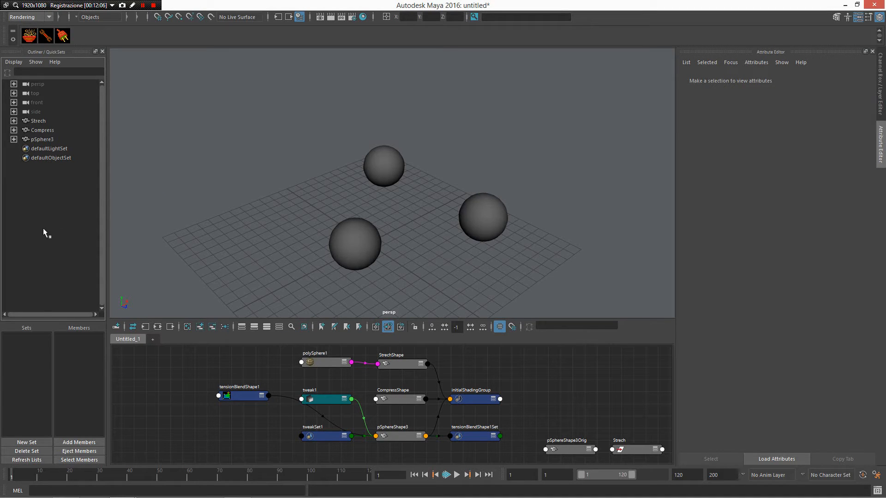
right_drag(41, 225, 124, 194)
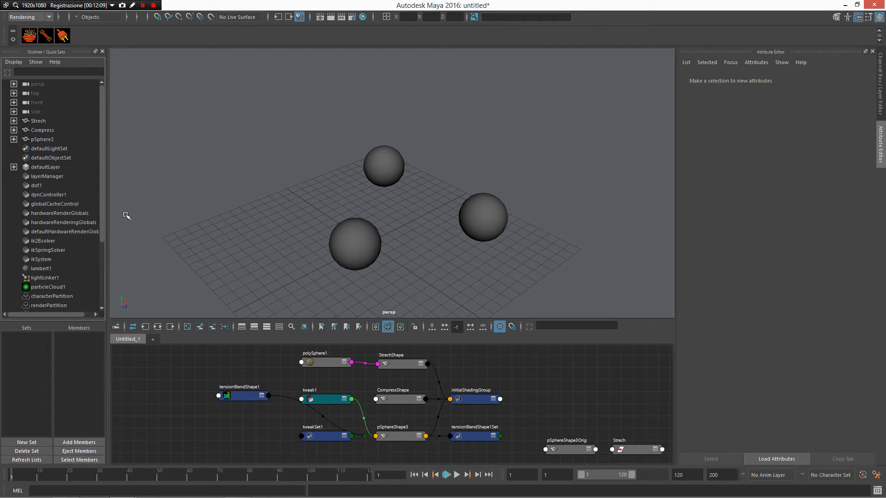
scroll(95, 267, down, 10)
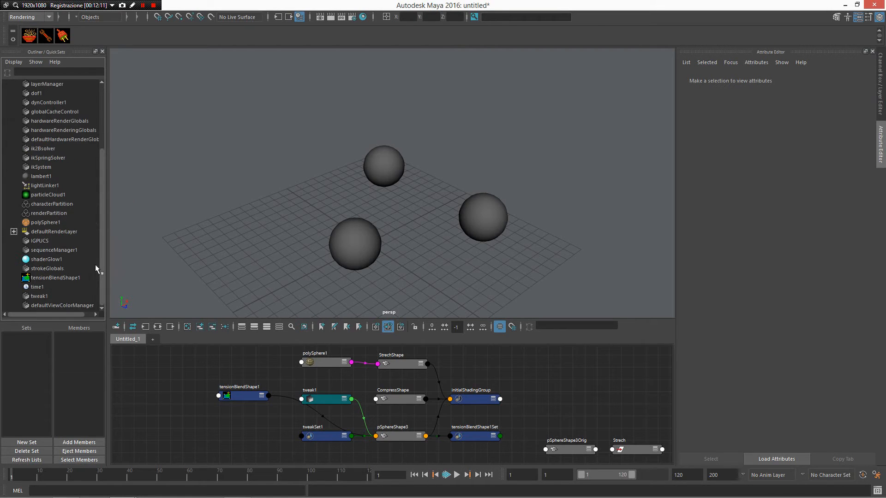
Step: Select tensionBlendShape1 together with StrechShape in the Outliner and link them with Connect Stretch
click(63, 277)
scroll(76, 231, up, 10)
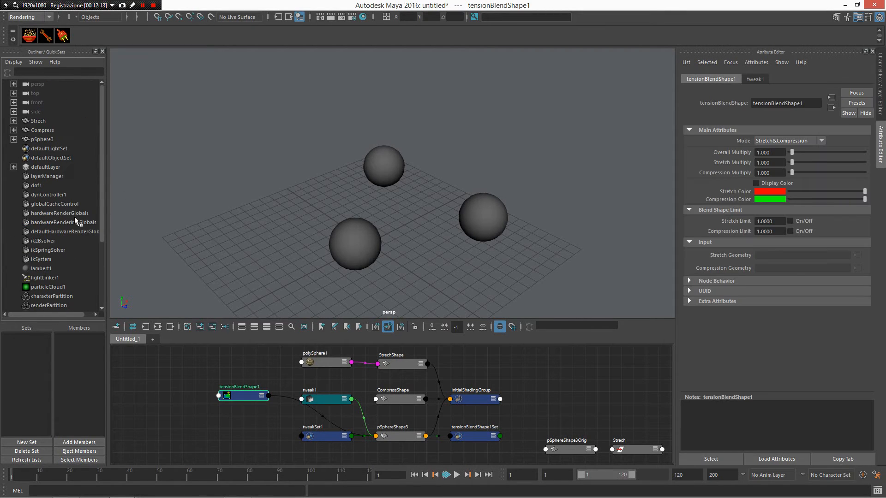
click(13, 120)
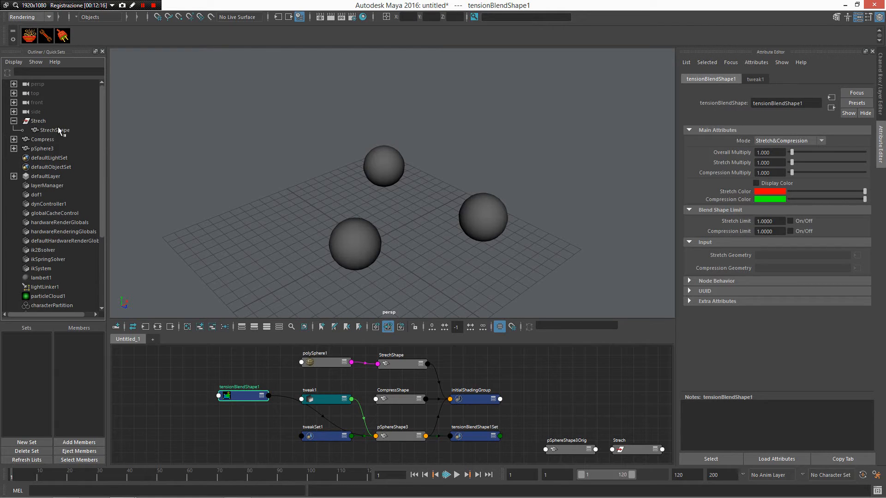
click(57, 130)
scroll(60, 305, down, 4)
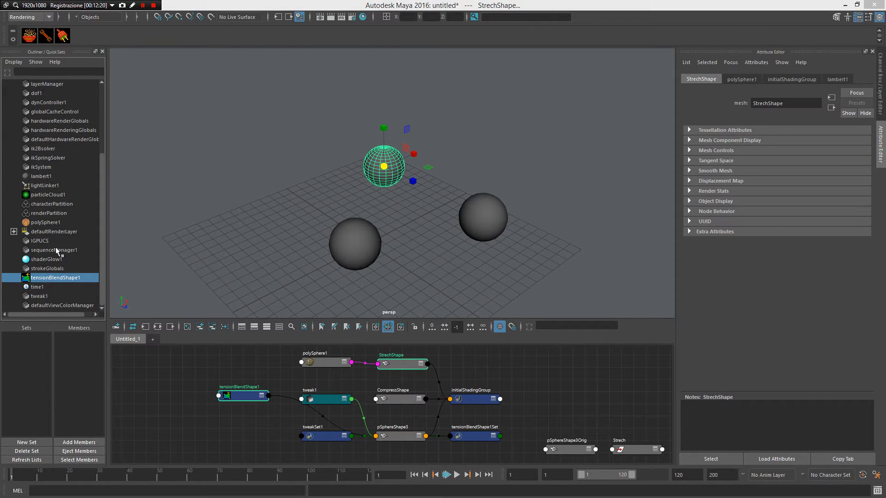
right_drag(56, 247, 53, 222)
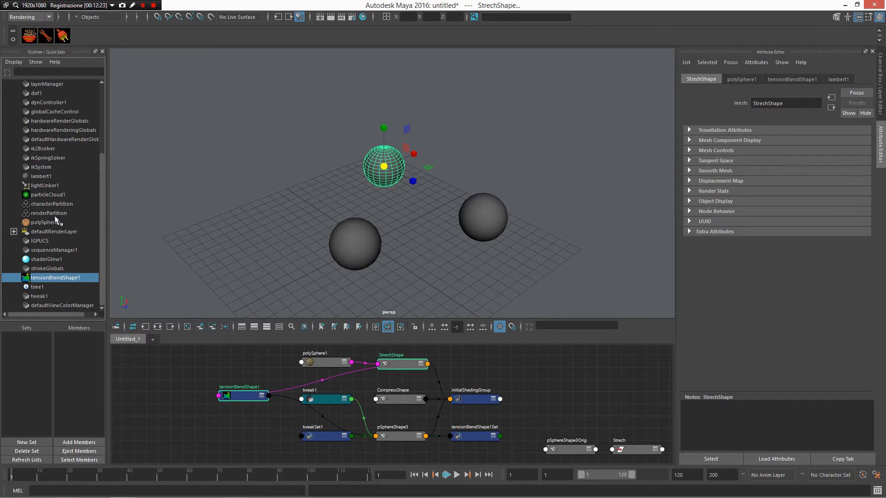
Step: Maximize the perspective view and start a new empty scene
key(space)
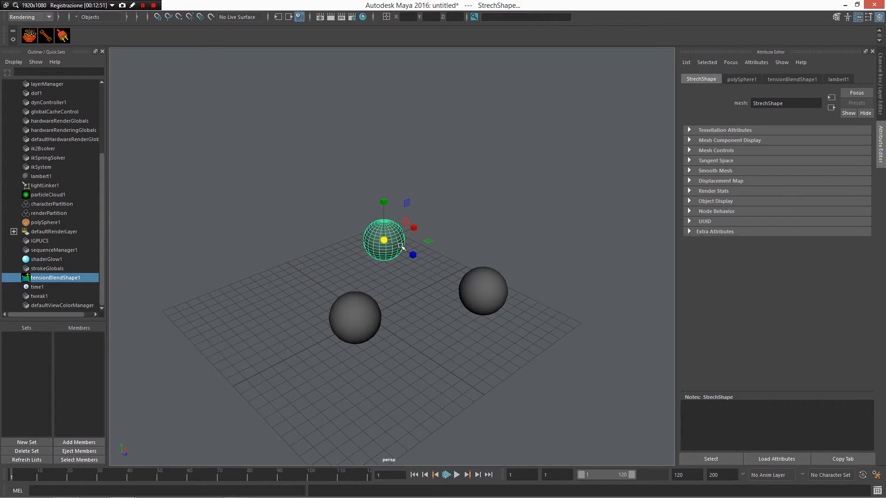
key(ctrl+n)
click(434, 254)
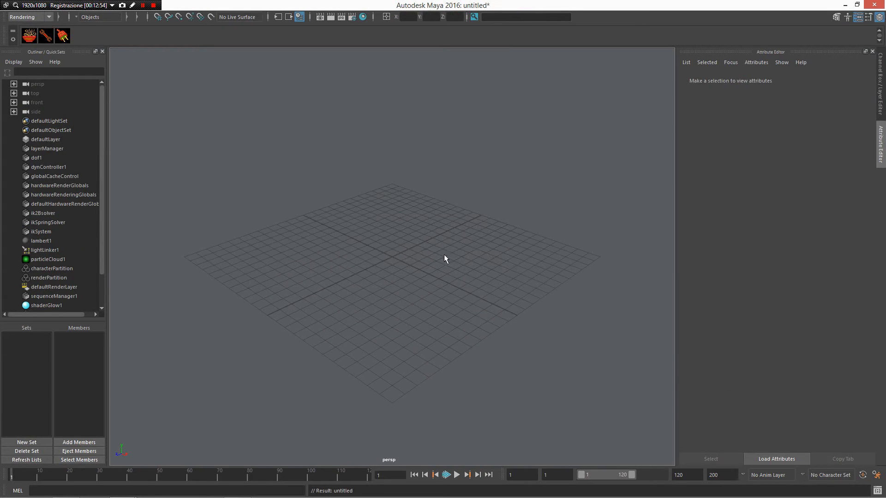
Step: Create a polygon sphere on the grid by drawing it interactively in the perspective view
alt+drag(423, 261, 425, 267)
alt+drag(424, 267, 368, 234)
right_drag(368, 235, 307, 179)
drag(340, 280, 380, 274)
Step: Duplicate the sphere, move the copy along the Z axis, and repeat the transformed duplication to build a row of eight spheres
key(ctrl+d)
key(w)
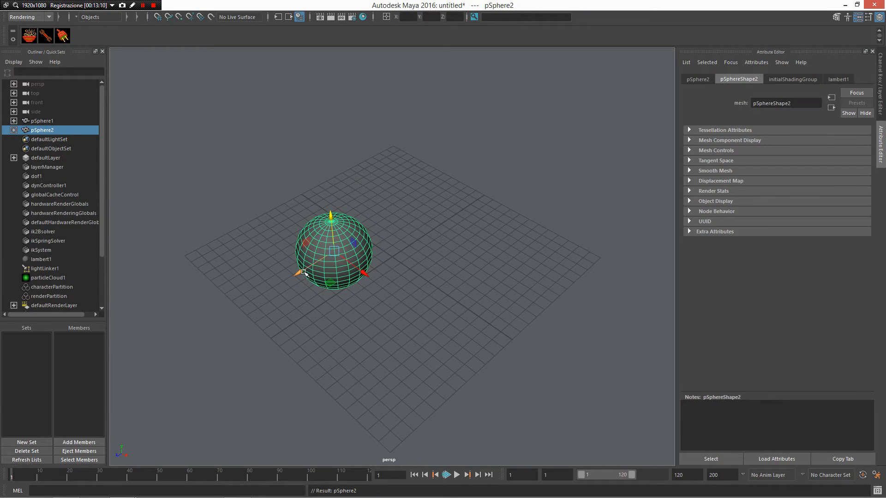
drag(300, 272, 421, 203)
key(shift+d)
key(shift+d)
key(shift+d)
key(shift+d)
key(shift+d)
key(shift+d)
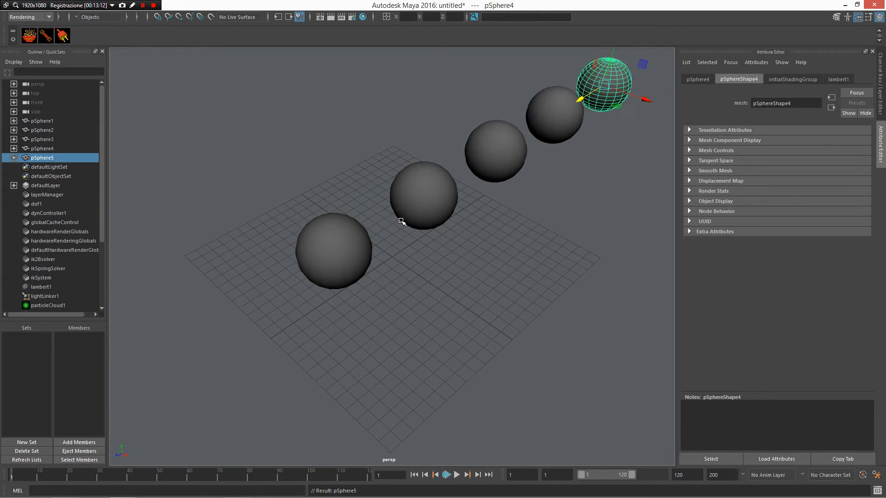
alt+right_drag(407, 195, 376, 198)
alt+middle_drag(376, 197, 331, 318)
alt+drag(330, 317, 384, 310)
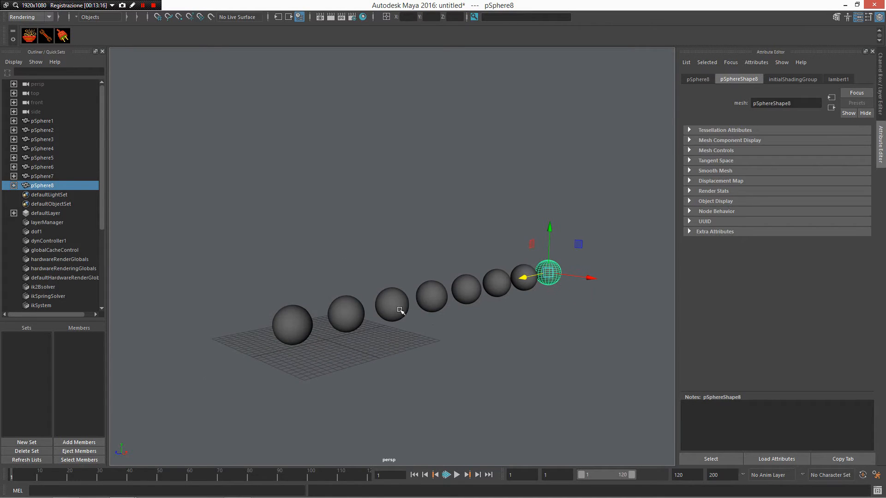
Step: Set the polySphere1 history node's Subdivisions Axis to 6 and Subdivisions Height to 5
scroll(73, 234, down, 5)
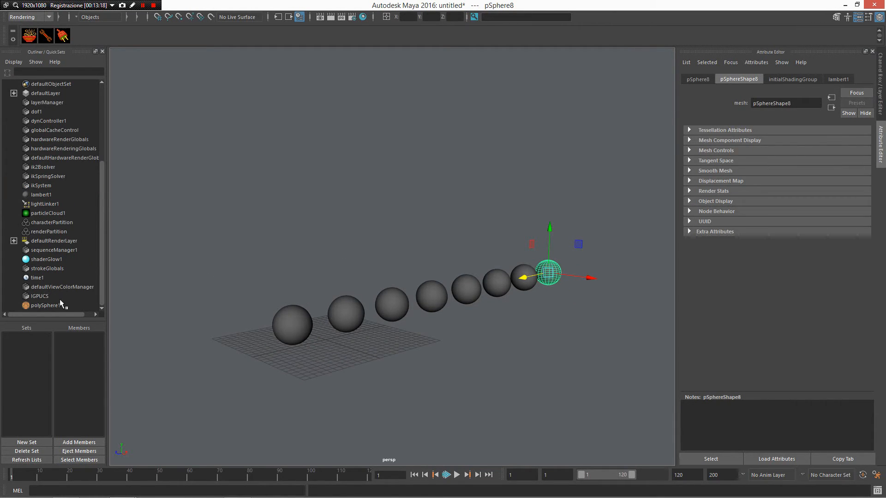
click(53, 305)
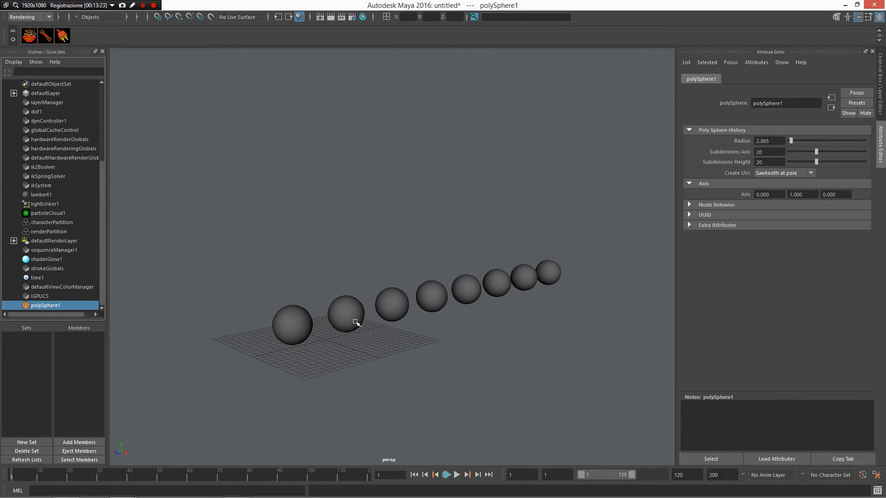
drag(816, 152, 794, 167)
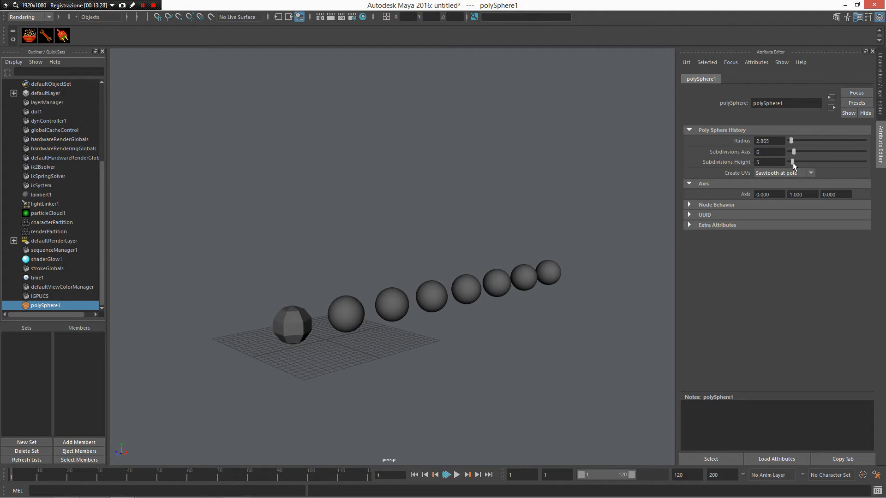
click(575, 238)
Step: Switch to the combined Persp and Node Editor layout and move the polySphere1 node clear of the other nodes
key(space)
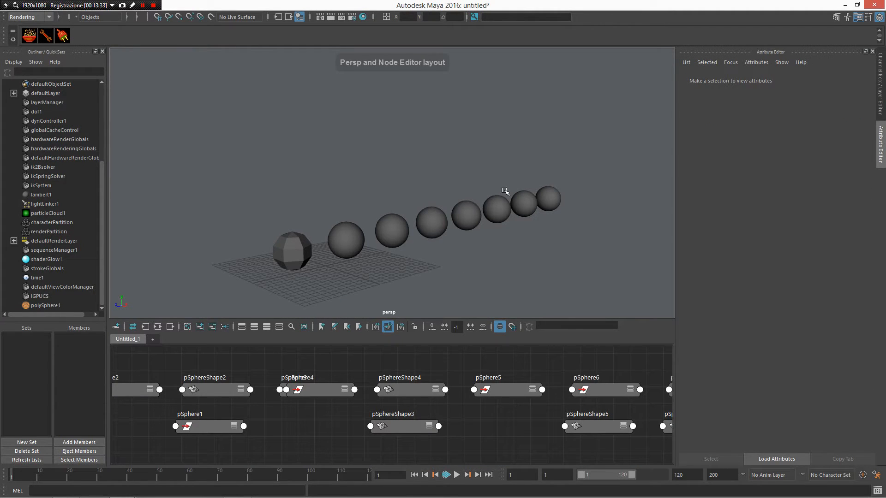
drag(573, 285, 333, 154)
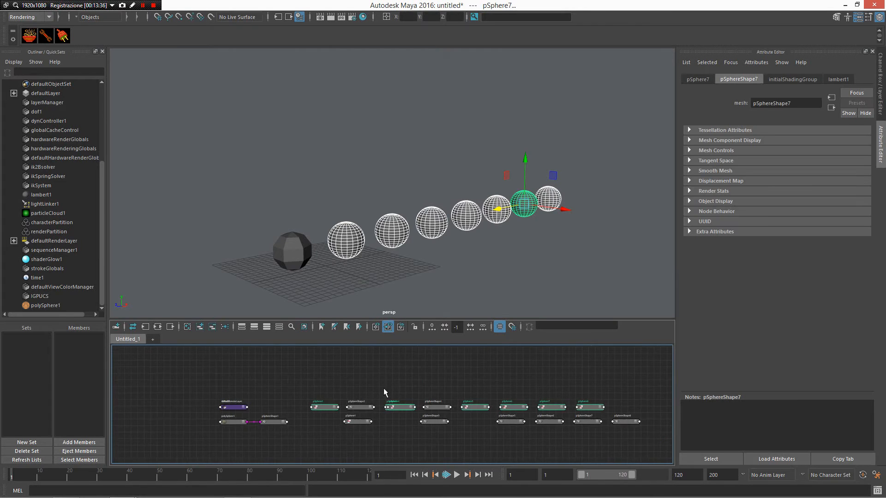
click(205, 412)
drag(203, 409, 200, 420)
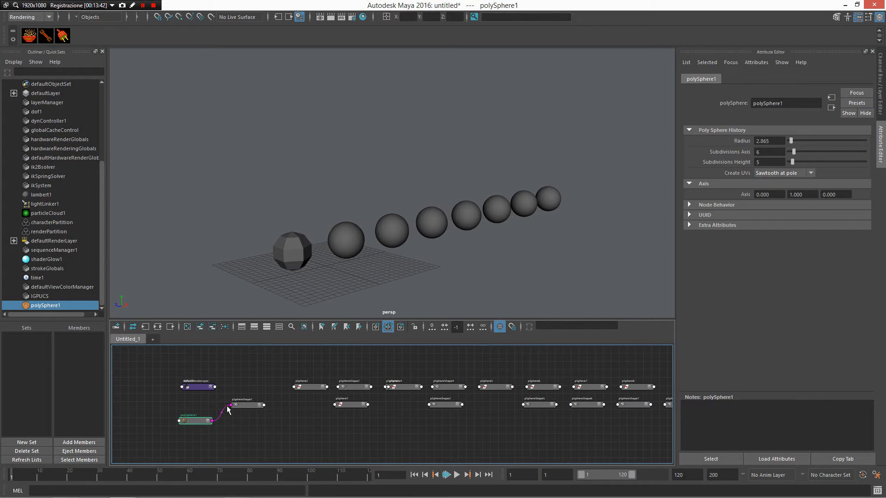
Step: Select several duplicated spheres in turn, and move the pSphereShape2 node down below the other nodes in the graph
click(345, 237)
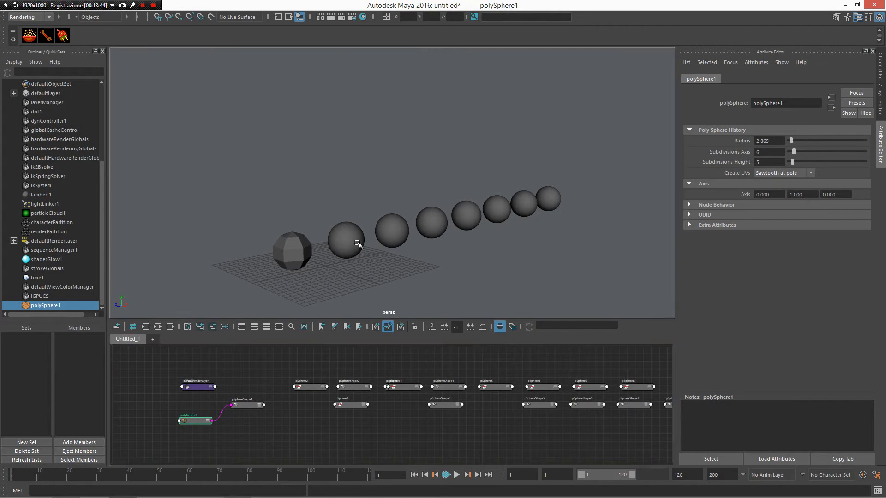
click(392, 230)
click(466, 216)
click(503, 206)
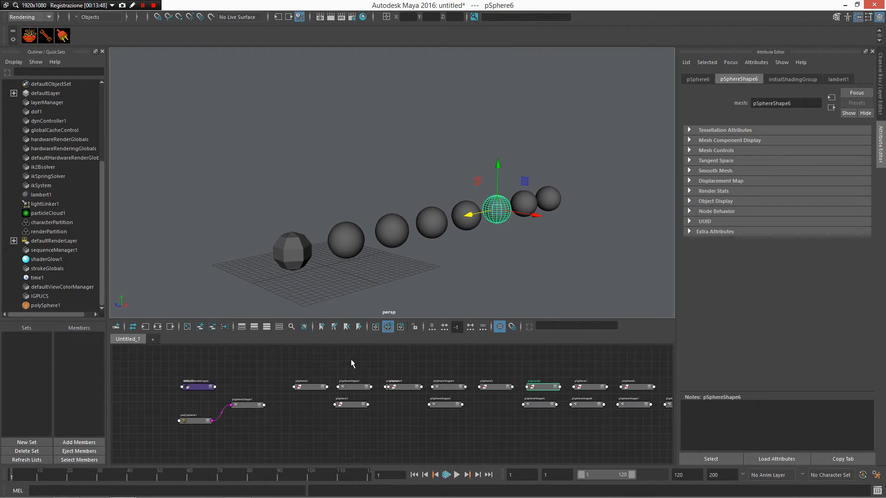
click(351, 387)
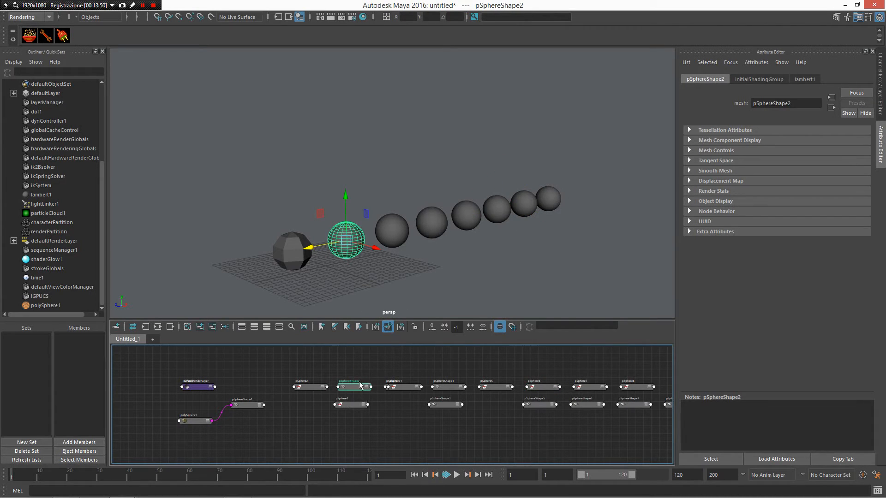
drag(359, 386, 320, 421)
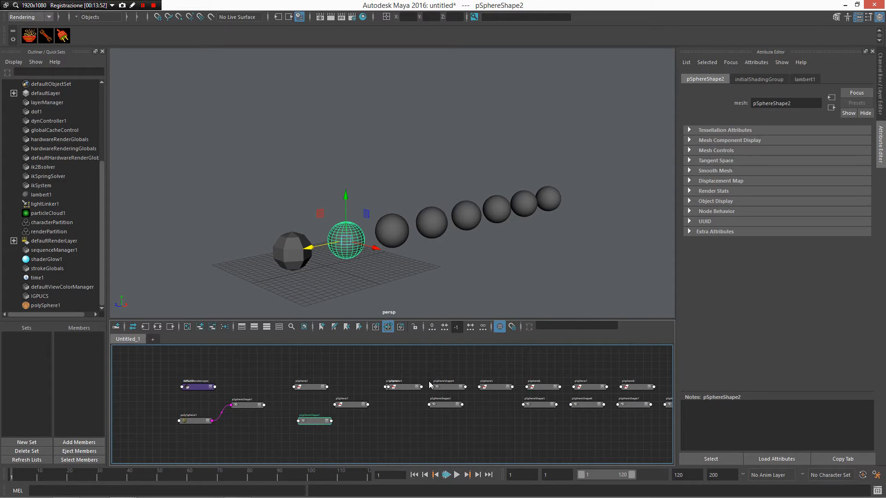
Step: Maximize the Node Editor and select polySphere1 together with the shape nodes pSphereShape2 through pSphereShape8
key(space)
alt+right_drag(431, 281, 386, 283)
alt+middle_drag(443, 263, 372, 318)
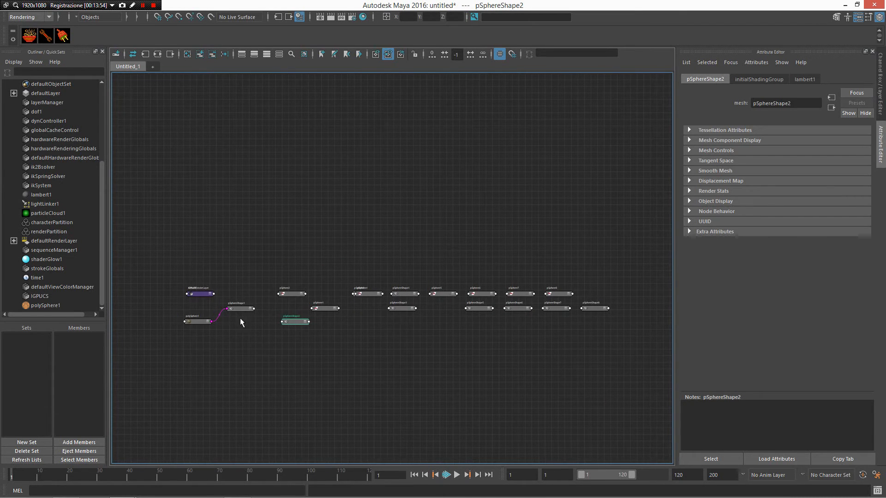
drag(204, 305, 186, 383)
scroll(192, 338, up, 3)
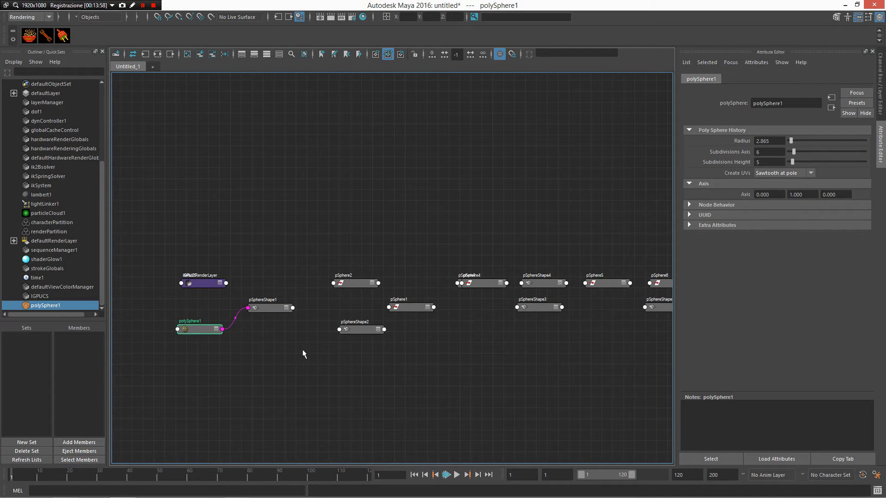
alt+middle_drag(322, 345, 251, 334)
alt+right_drag(251, 333, 310, 324)
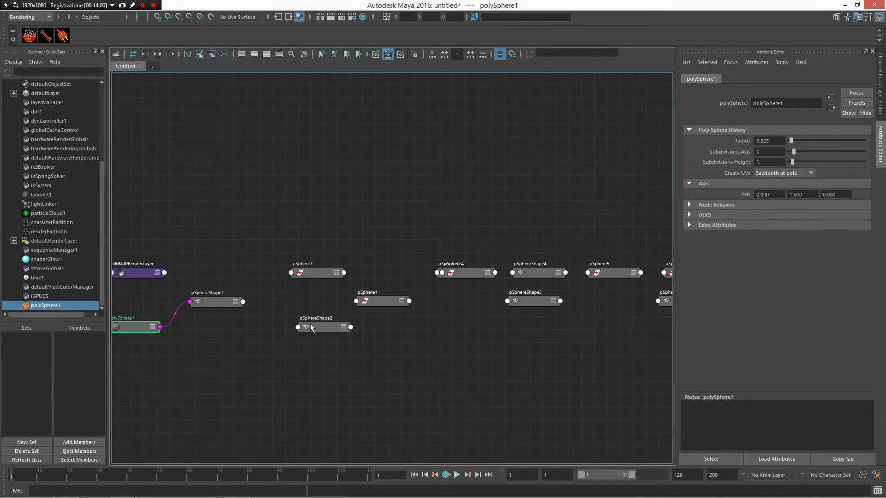
click(325, 329)
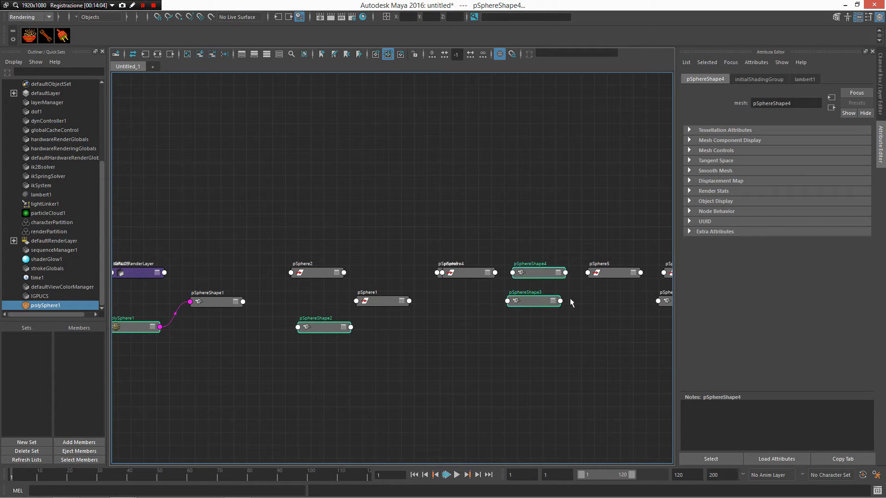
alt+middle_drag(570, 303, 396, 336)
shift+click(554, 346)
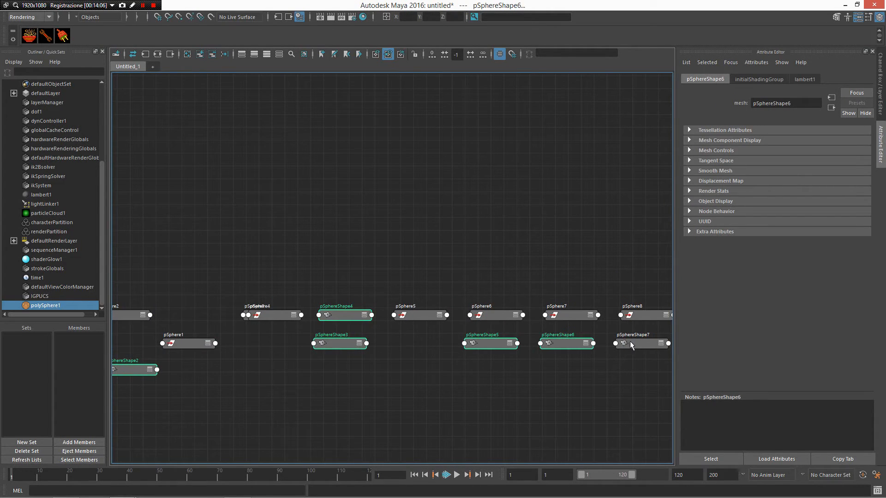
shift+click(632, 345)
alt+middle_drag(630, 356, 481, 368)
shift+click(582, 356)
Step: Link the selected polySphere1 node to all the selected sphere shapes with Connect to Shape(s)
scroll(340, 361, down, 5)
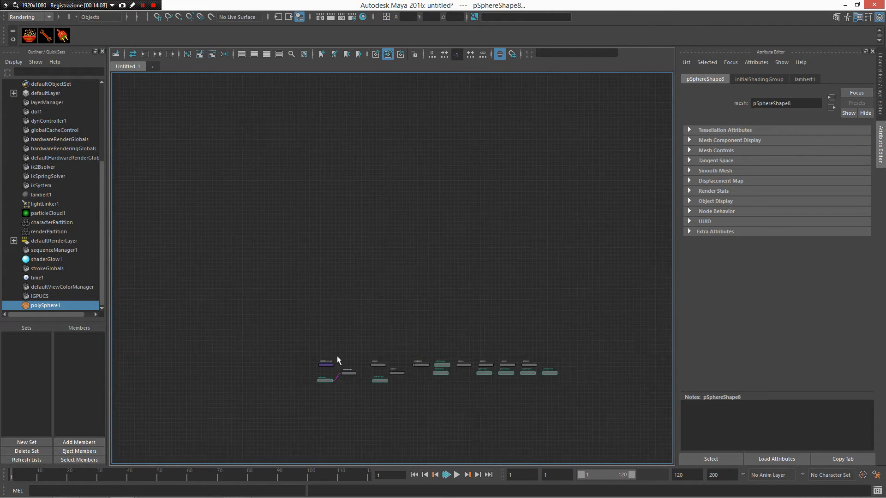
alt+middle_drag(339, 361, 524, 415)
scroll(395, 346, up, 4)
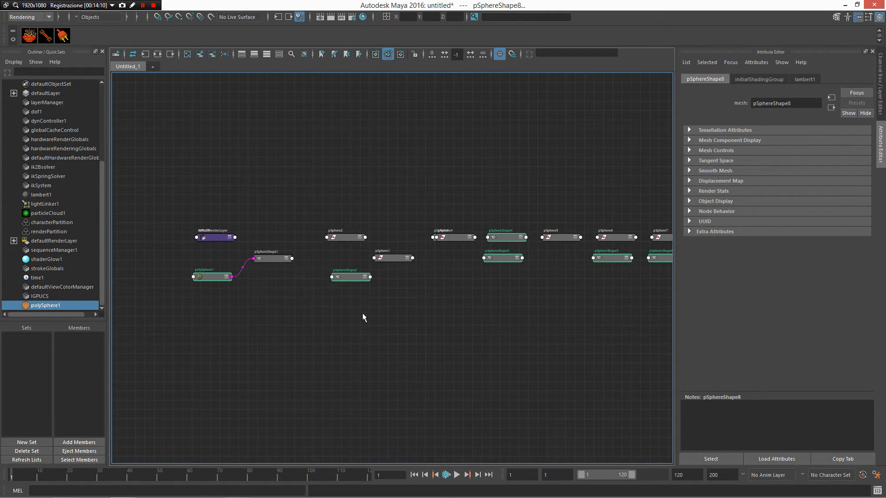
right_click(357, 280)
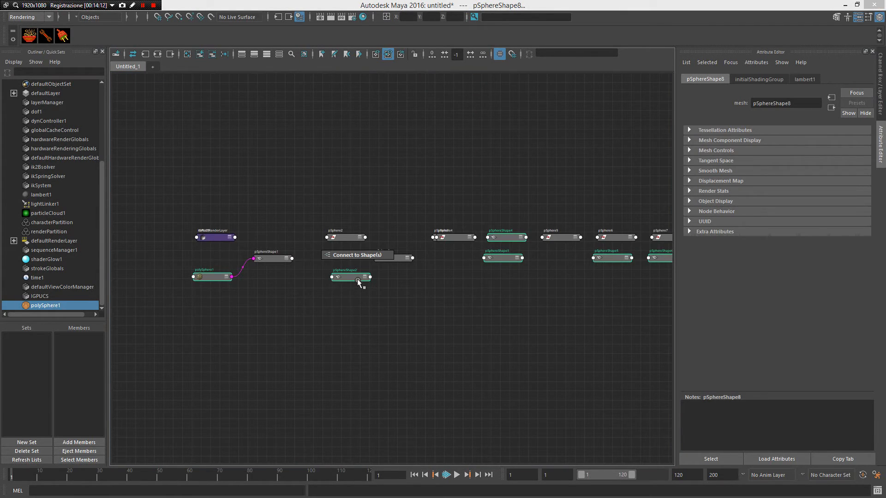
mouse_move(358, 281)
right_down()
mouse_move(358, 267)
mouse_move(326, 258)
mouse_move(356, 252)
right_up()
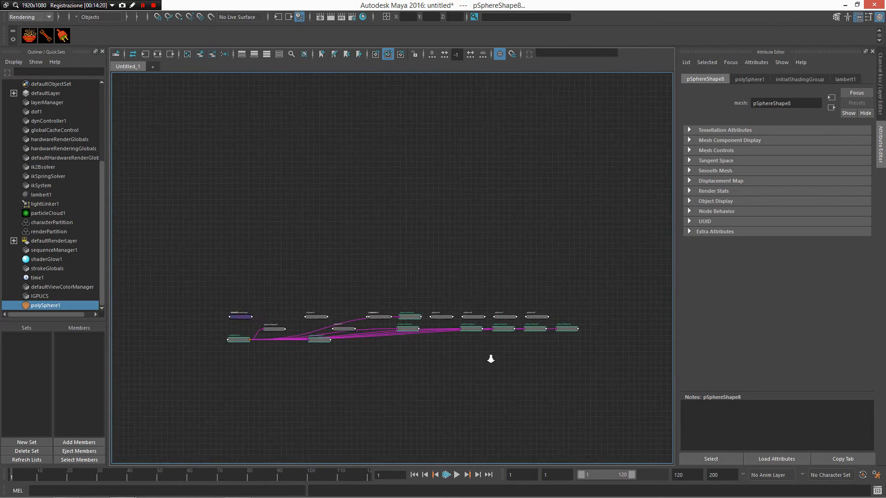
Step: Return to the perspective view, select the first sphere, and set its Subdivisions Axis to 7 and Subdivisions Height to 6
key(space)
key(space)
drag(324, 286, 281, 367)
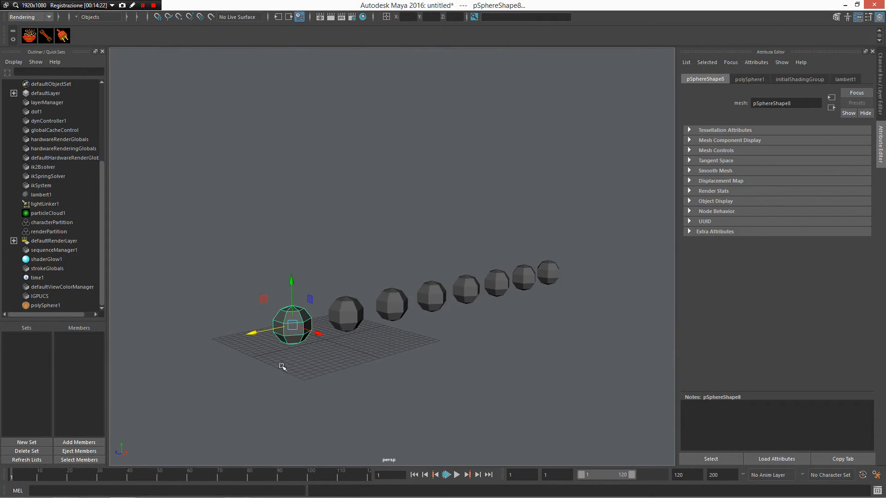
alt+right_drag(281, 367, 326, 375)
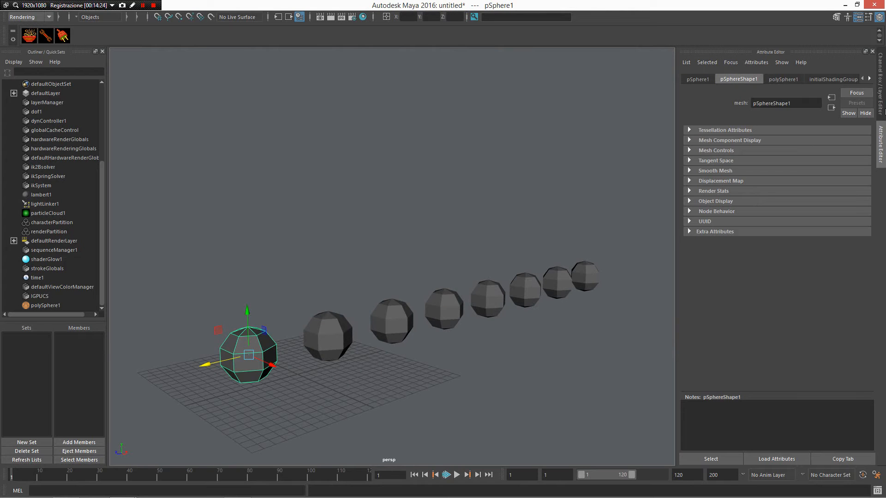
key(ctrl+a)
click(817, 183)
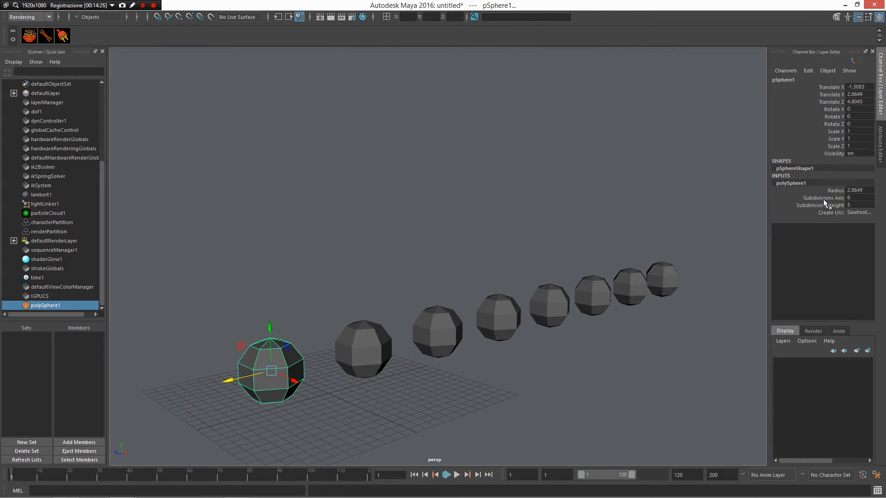
drag(823, 204, 825, 198)
middle_drag(611, 184, 629, 174)
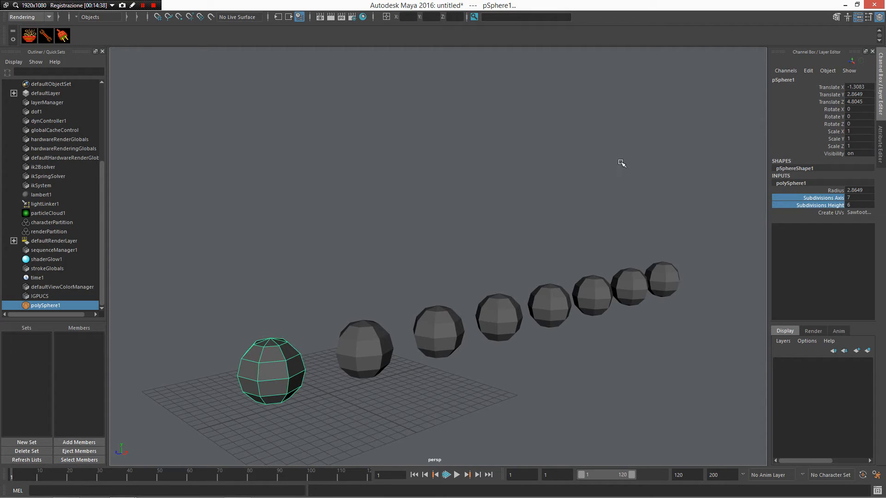
Step: Start a new scene without saving and draw a NURBS circle at about X 6.8, Y 2.0, Z -2.4
key(ctrl+n)
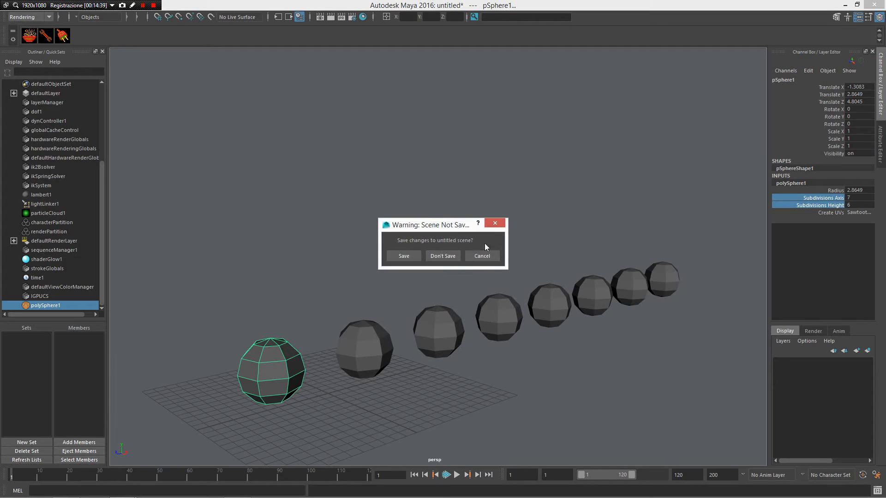
click(447, 256)
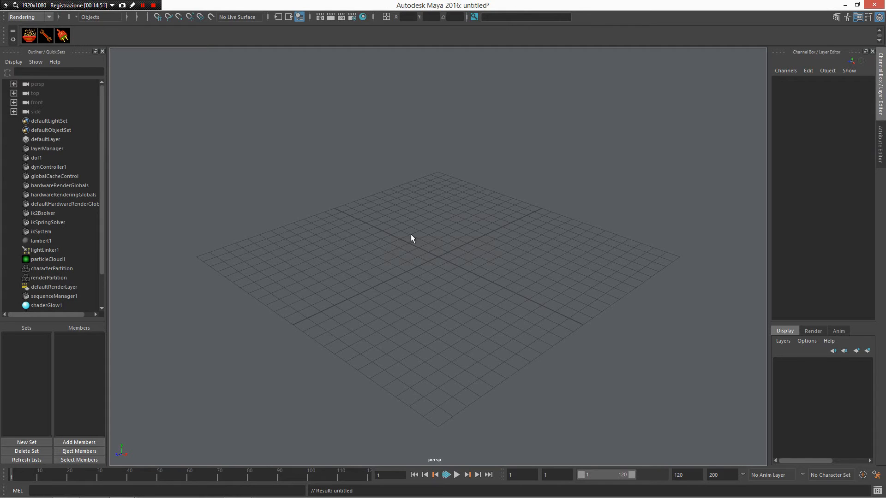
mouse_move(470, 239)
shift+right_down()
mouse_move(468, 180)
mouse_move(564, 147)
shift+right_up()
drag(543, 276, 573, 270)
mouse_move(573, 271)
alt+mouse_down()
mouse_move(544, 226)
mouse_move(538, 251)
mouse_move(463, 242)
mouse_move(473, 279)
alt+mouse_up()
alt+drag(493, 337, 476, 312)
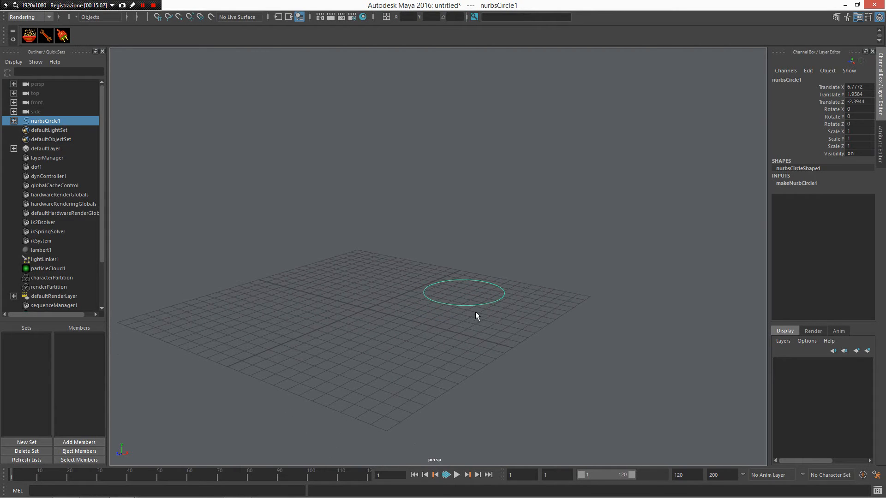
Step: Open the Marking Menus settings and start a new marking menu named FKtoIK_MM
key(space)
click(444, 133)
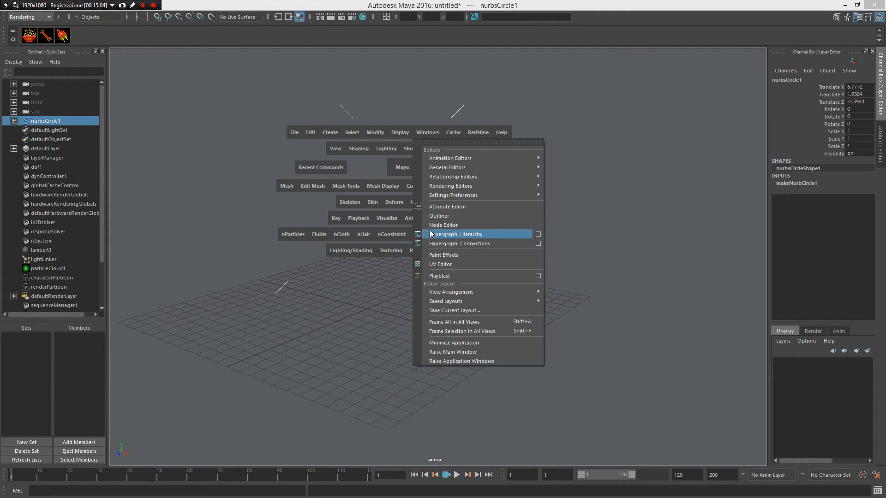
mouse_move(508, 195)
click(611, 249)
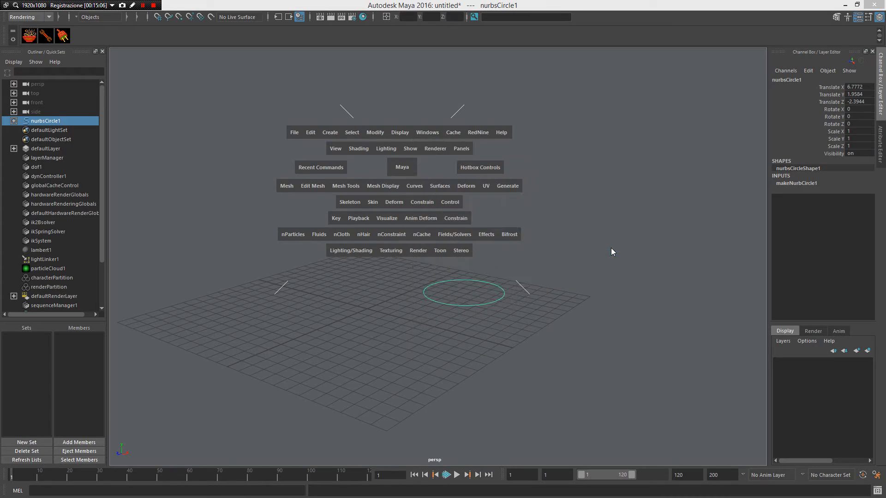
click(401, 299)
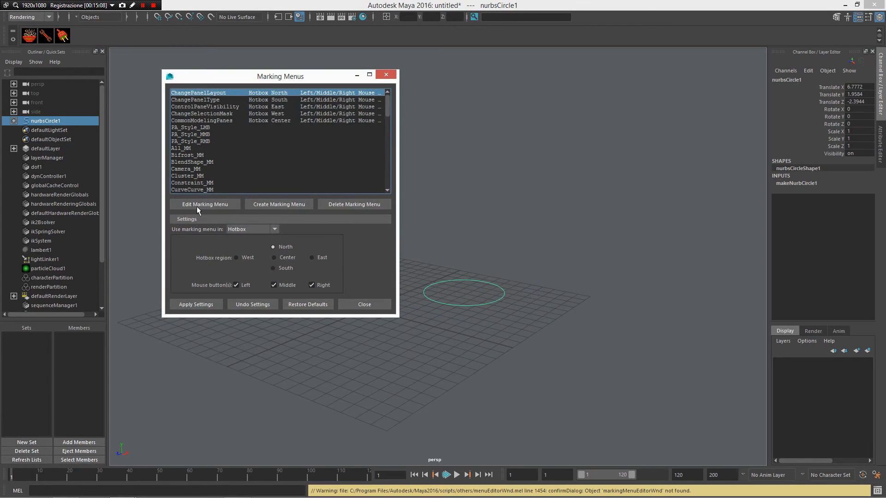
click(275, 204)
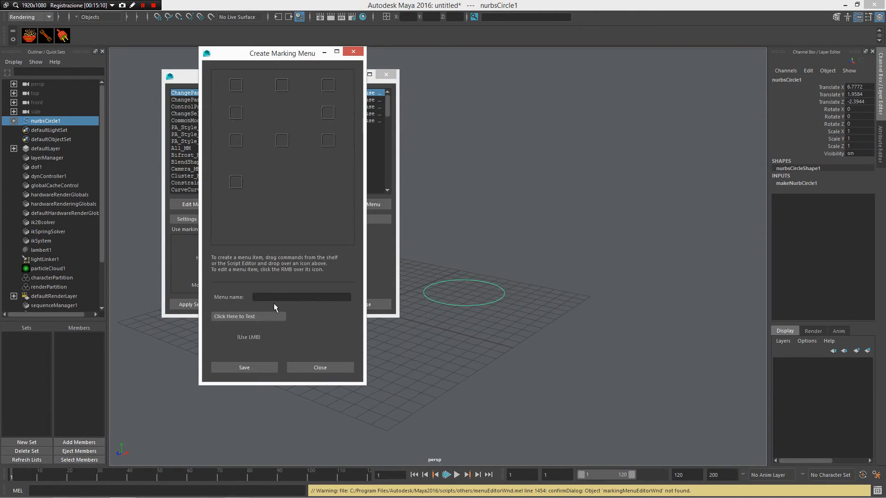
text(FKtoIK_MM)
Step: Label the marking menu's north item FK and save that item
right_click(286, 94)
click(292, 108)
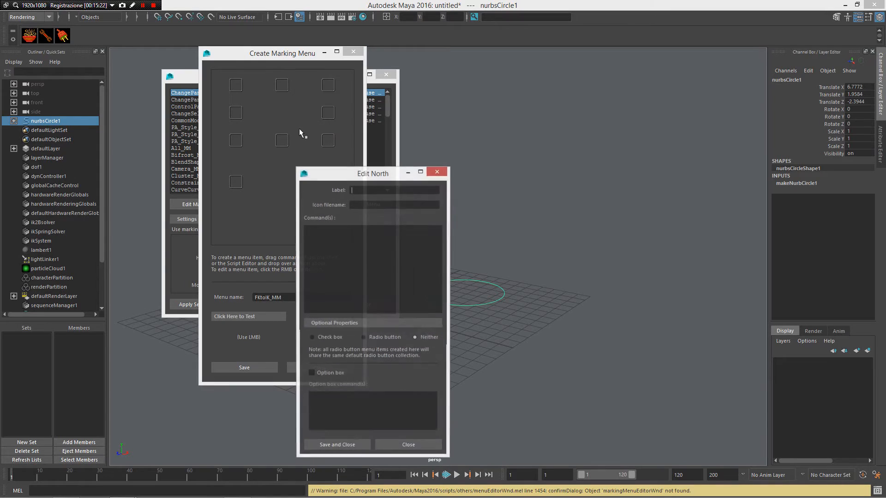
text(k)
key(BackSpace)
text(F)
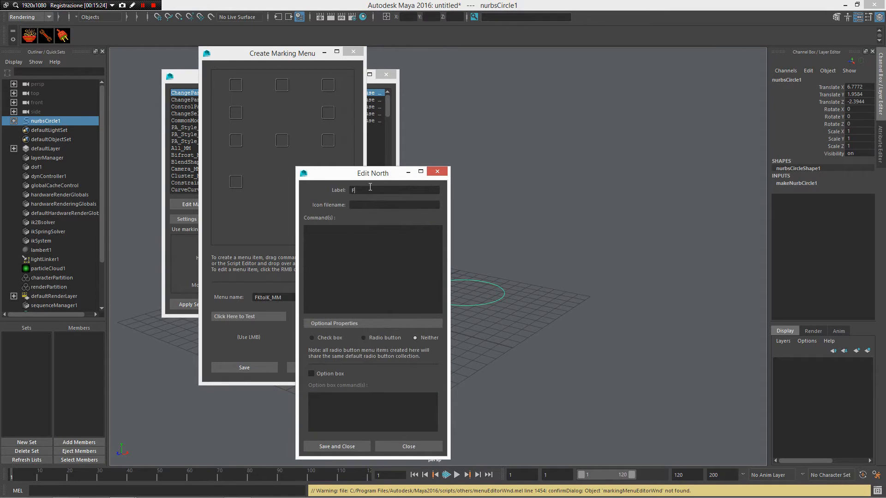
text(K)
click(337, 447)
Step: Label the marking menu's south item IK, then save the FKtoIK_MM menu and close its editor
right_click(289, 142)
click(323, 157)
text(IK)
click(349, 446)
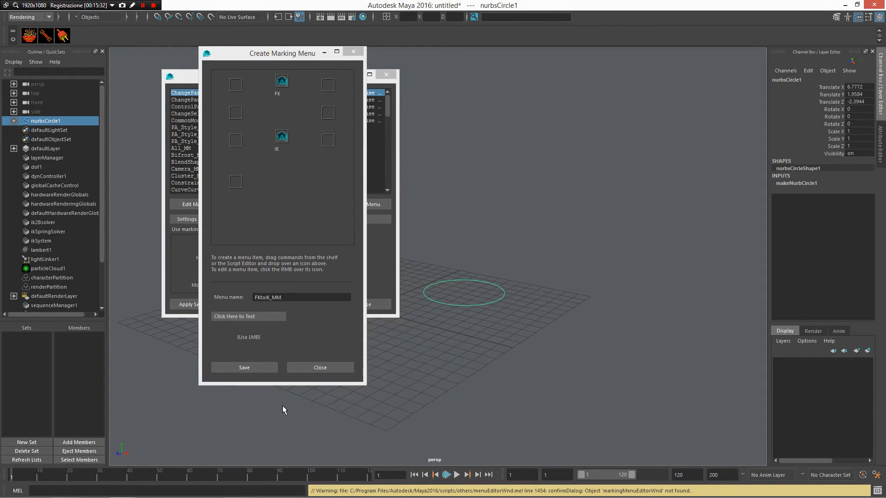
click(259, 369)
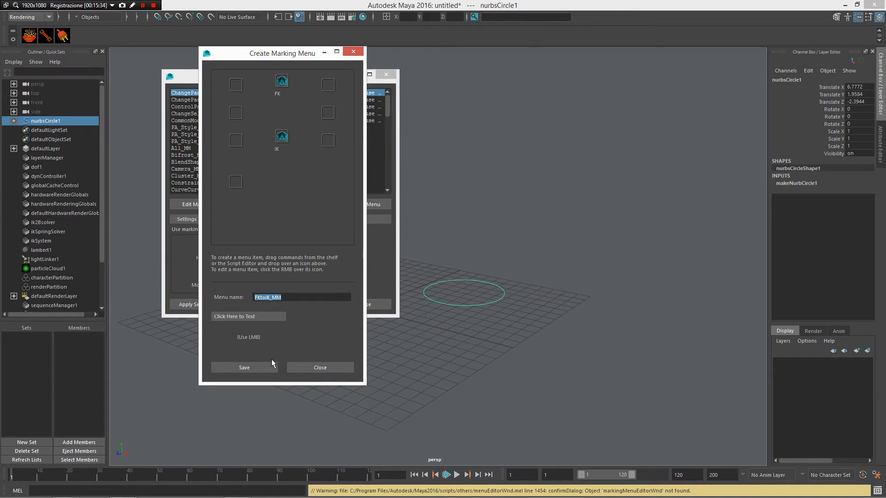
click(342, 368)
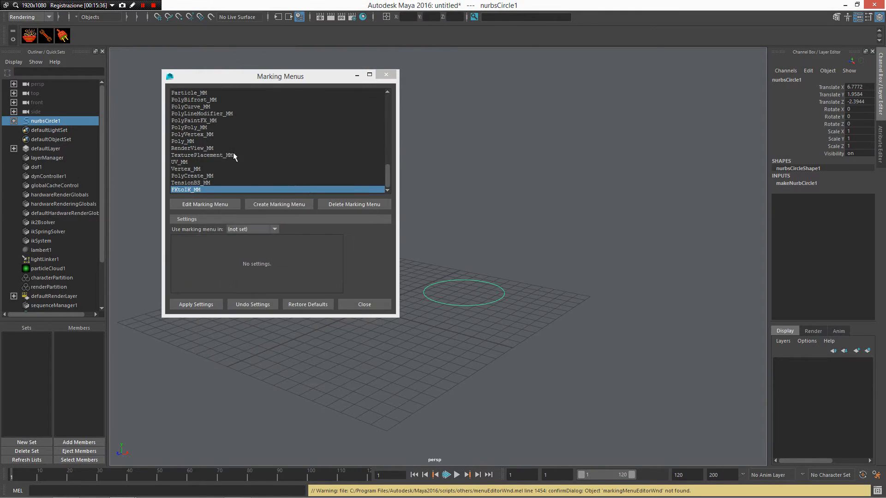
Step: Close the Marking Menus settings and rename the NURBS circle as Left_ARM_CTRL
click(385, 75)
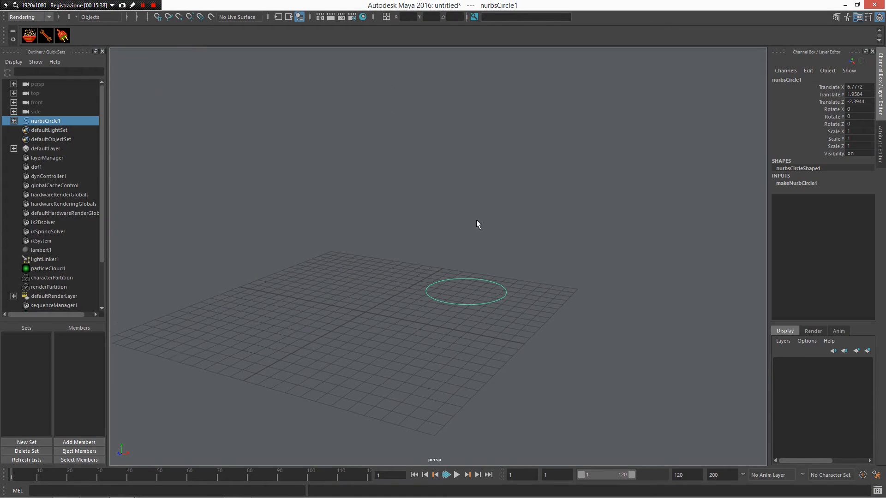
double_click(42, 122)
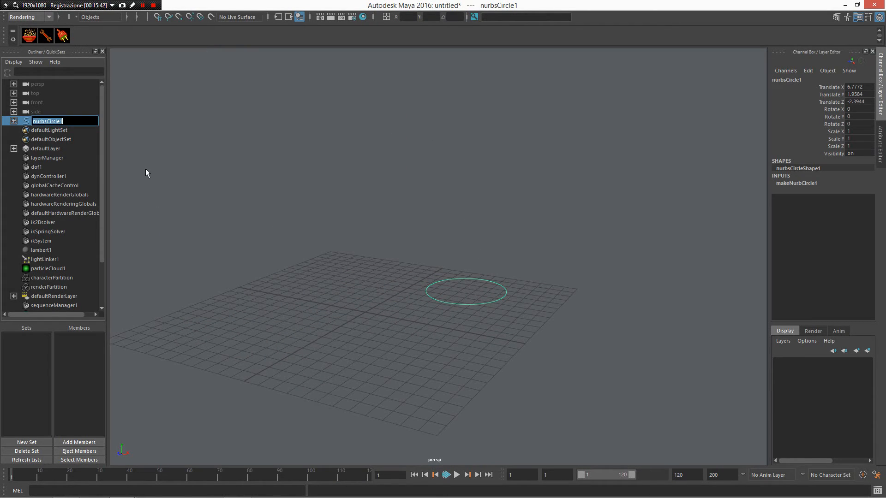
key(BackSpace)
text(Left_ARM_CTRL)
drag(74, 121, 2, 117)
click(399, 238)
Step: Open MMtoKey and add a name-based entry for Left_ARM_CTRL
drag(402, 157, 521, 343)
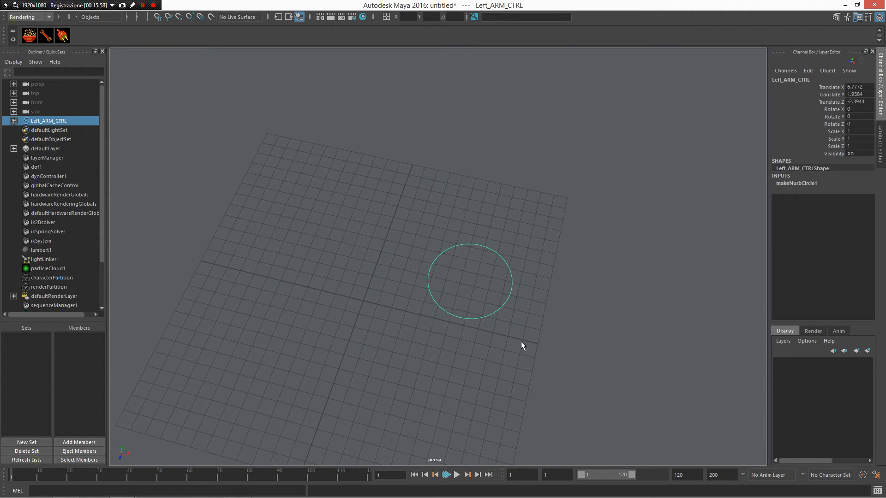
click(521, 341)
click(496, 310)
key(ctrl+shift+m)
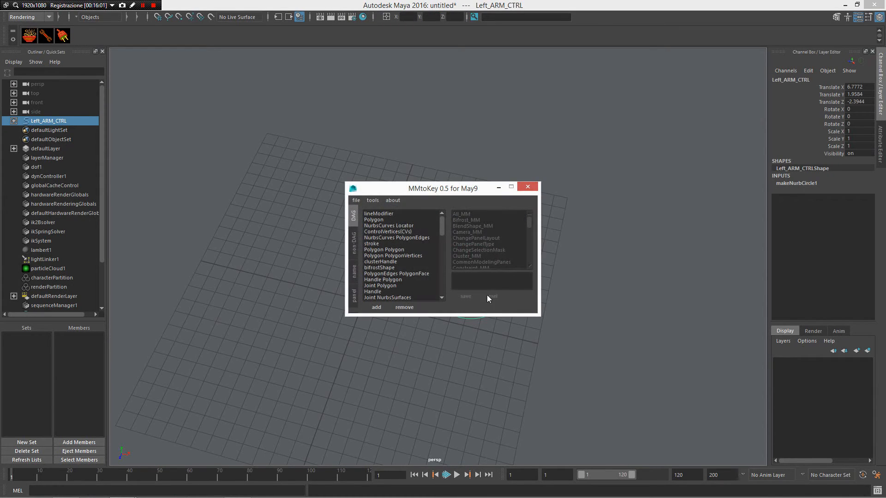
drag(471, 189, 287, 127)
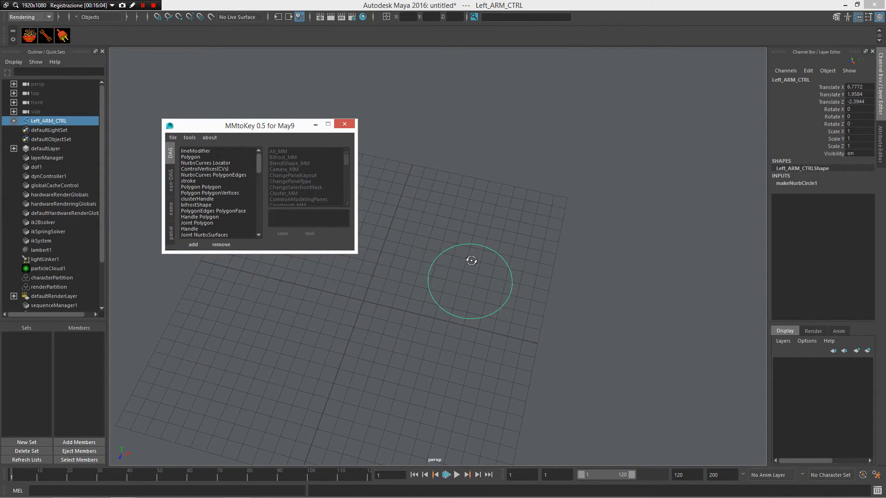
alt+drag(471, 260, 483, 259)
alt+middle_drag(484, 259, 495, 157)
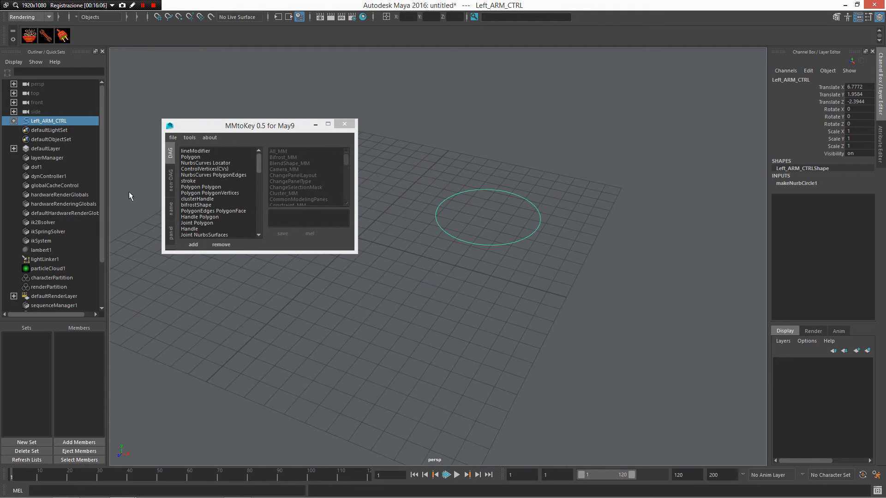
click(169, 210)
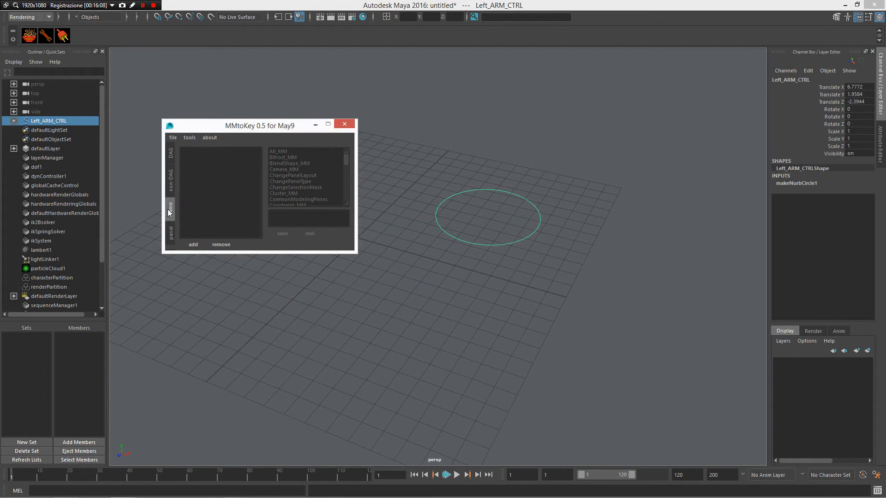
click(193, 245)
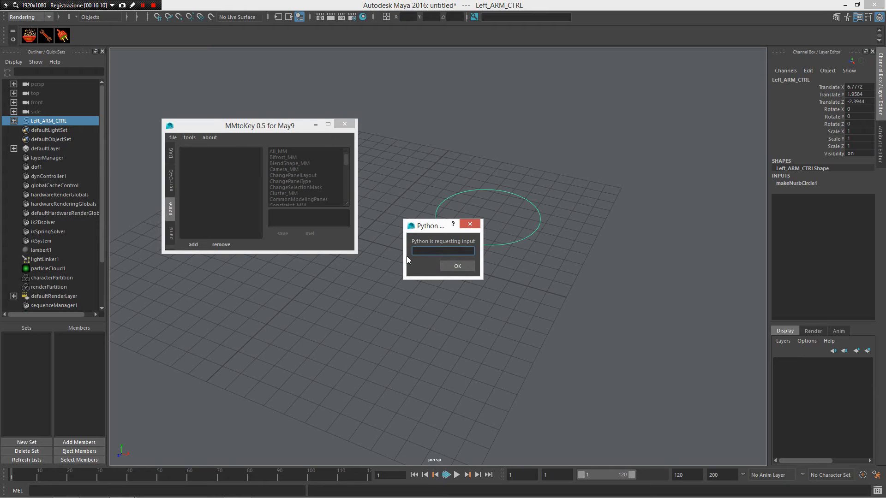
text(Left_ARM_CTRL)
click(445, 264)
click(209, 152)
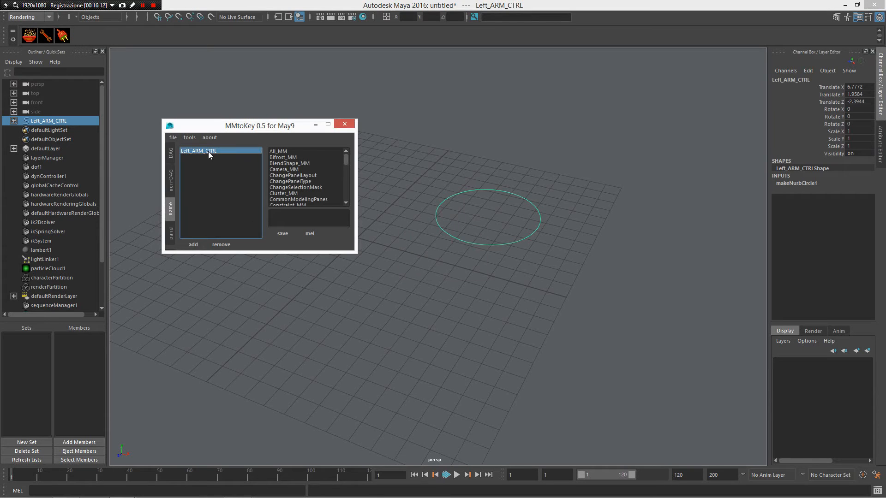
Step: Assign FKtoIK_MM to the Left_ARM_CTRL entry, save the MMtoKey settings and close MMtoKey
scroll(283, 177, down, 3)
scroll(283, 177, down, 8)
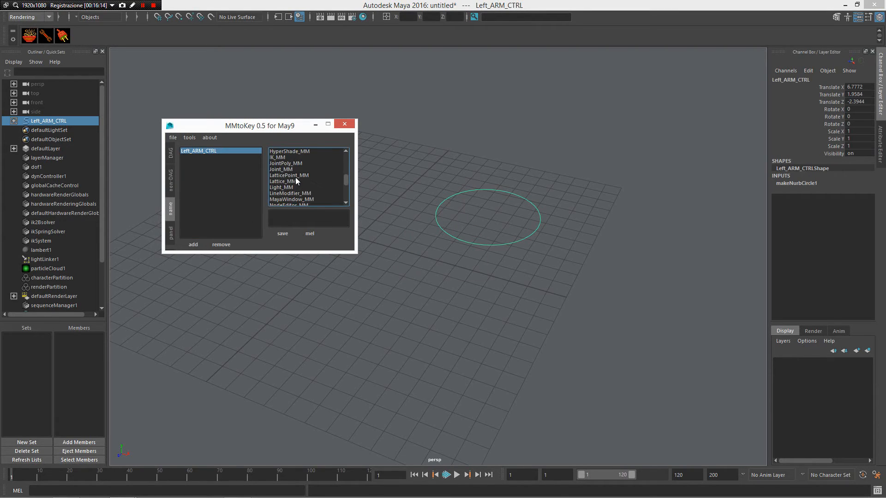
scroll(304, 175, up, 10)
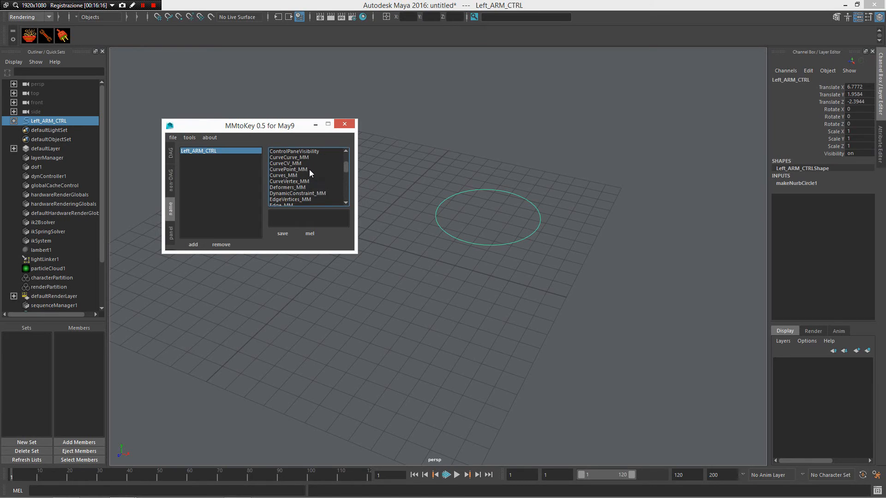
scroll(311, 174, down, 5)
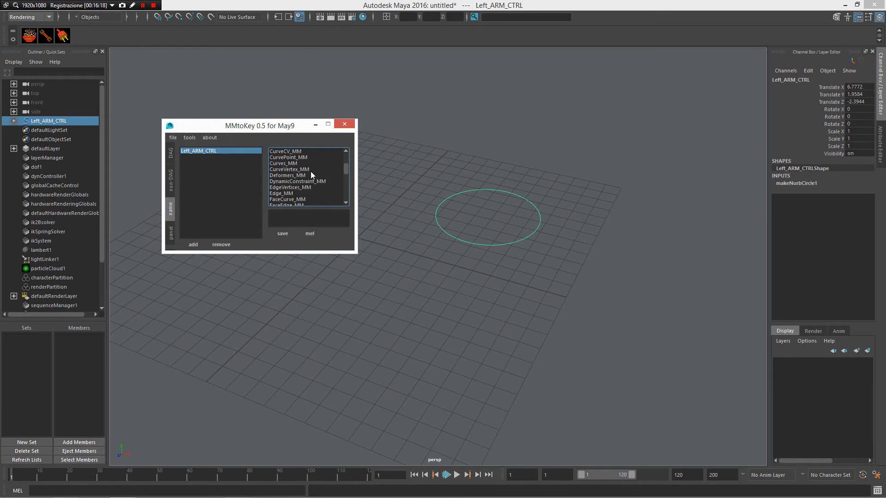
click(309, 163)
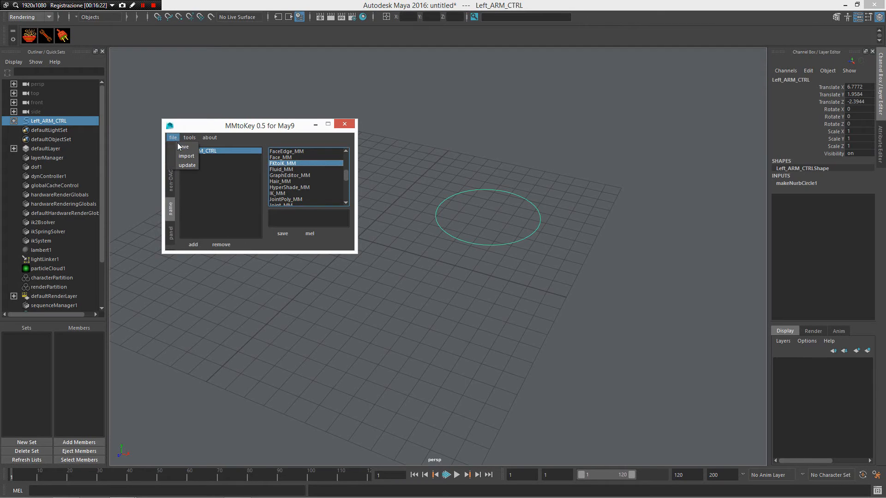
click(344, 124)
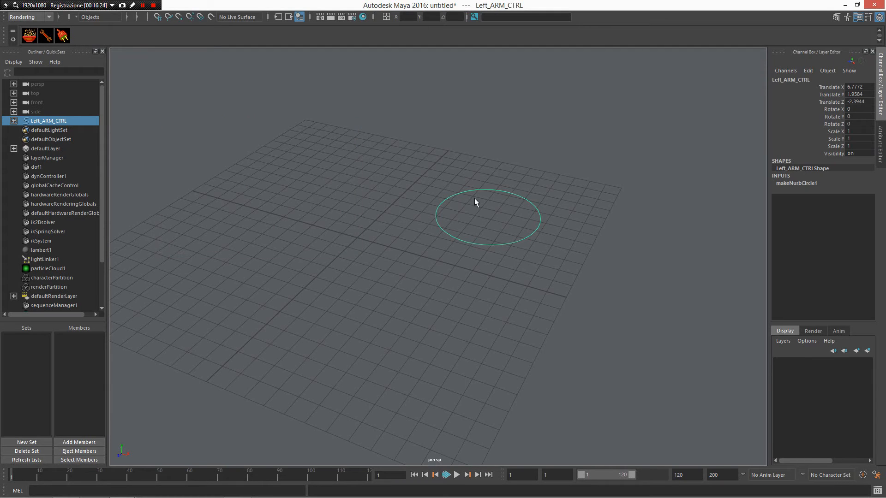
Step: Reselect the Left_ARM_CTRL circle and try the FK and IK items of its custom marking menu
alt+drag(474, 198, 475, 271)
click(451, 215)
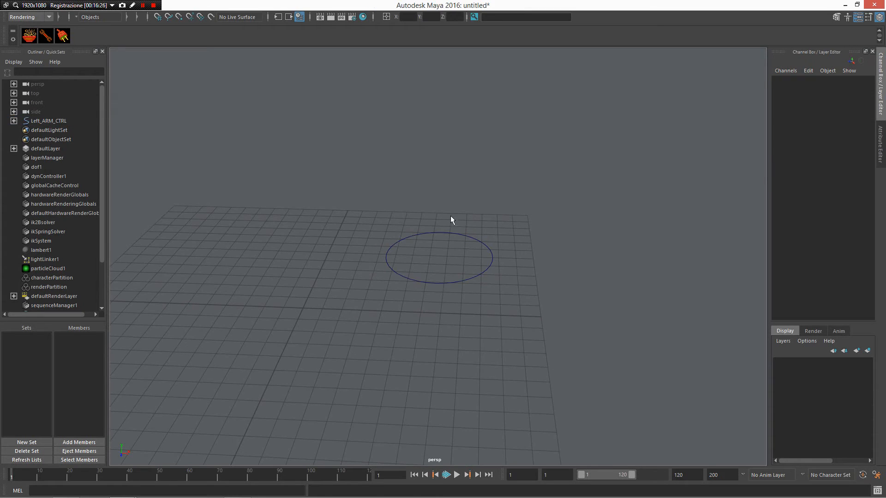
drag(451, 215, 457, 274)
scroll(457, 274, down, 2)
alt+drag(397, 296, 361, 275)
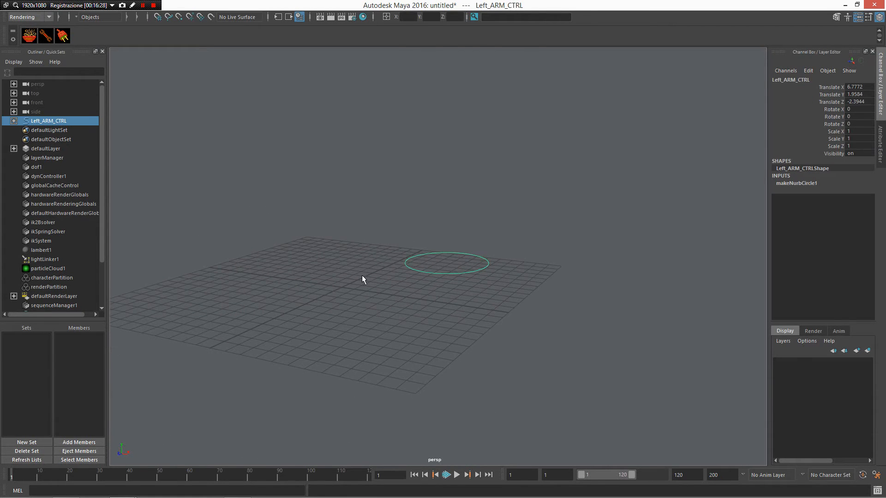
right_drag(474, 263, 466, 232)
right_drag(455, 289, 456, 333)
click(469, 336)
alt+drag(468, 304, 463, 271)
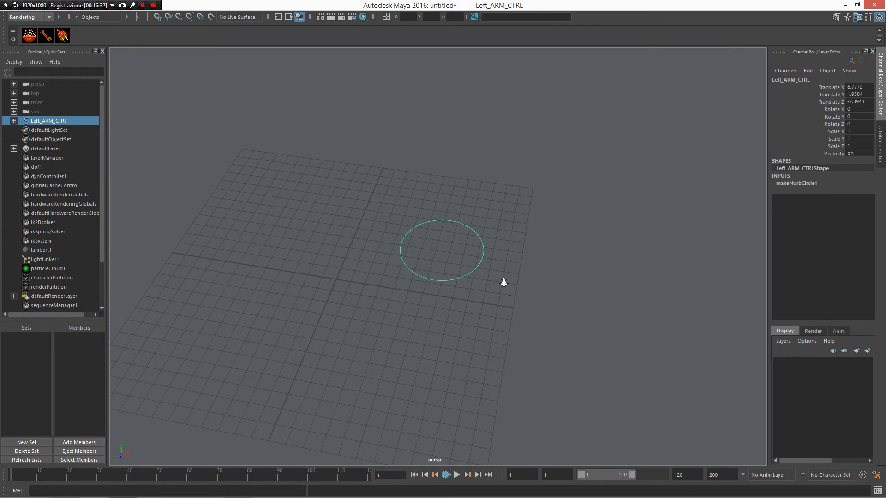
Step: Draw a second NURBS circle at about X 18.3, Y 2.4, Z -1.4 and display its default curve marking menu
scroll(502, 280, down, 1)
alt+middle_drag(519, 326, 469, 303)
click(470, 303)
key(space)
right_drag(472, 276, 557, 240)
click(538, 275)
alt+drag(561, 159, 541, 298)
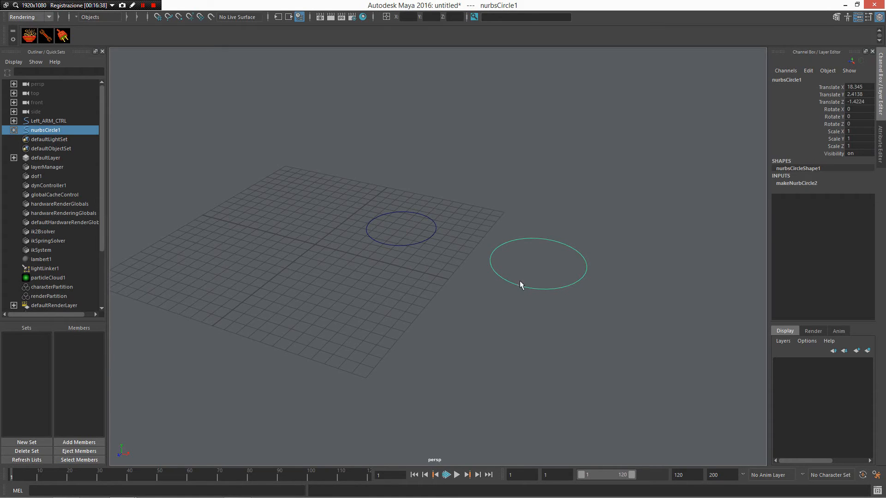
mouse_move(541, 249)
shift+right_down()
mouse_move(551, 223)
mouse_move(541, 254)
mouse_move(533, 252)
mouse_move(542, 252)
shift+right_up()
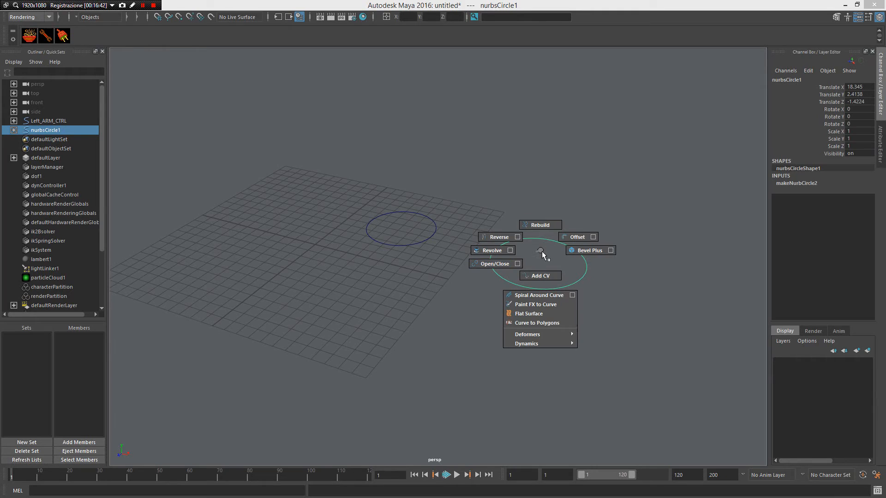
Step: Switch to Notepad to review the May9 ChangeLog entries, and return to the Maya scene
key(alt+Tab)
scroll(433, 231, down, 1)
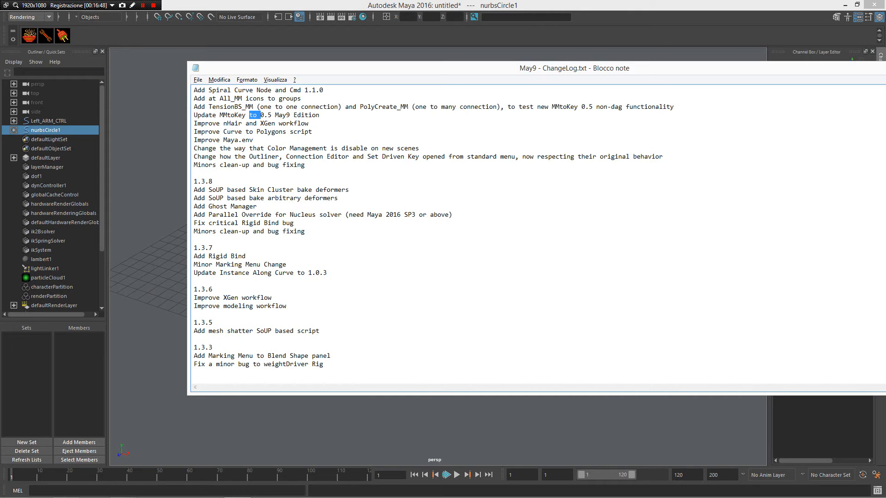
click(545, 288)
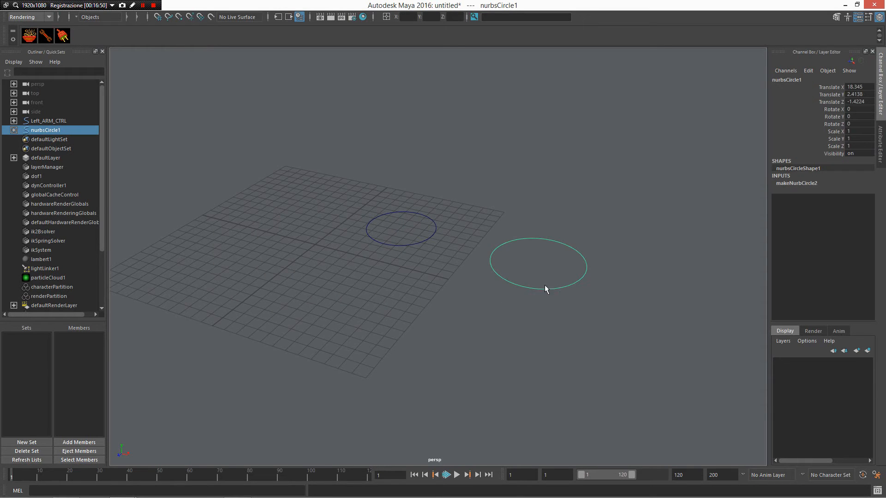
Step: Start a new scene without saving and create a large polygon sphere on the grid
key(ctrl+n)
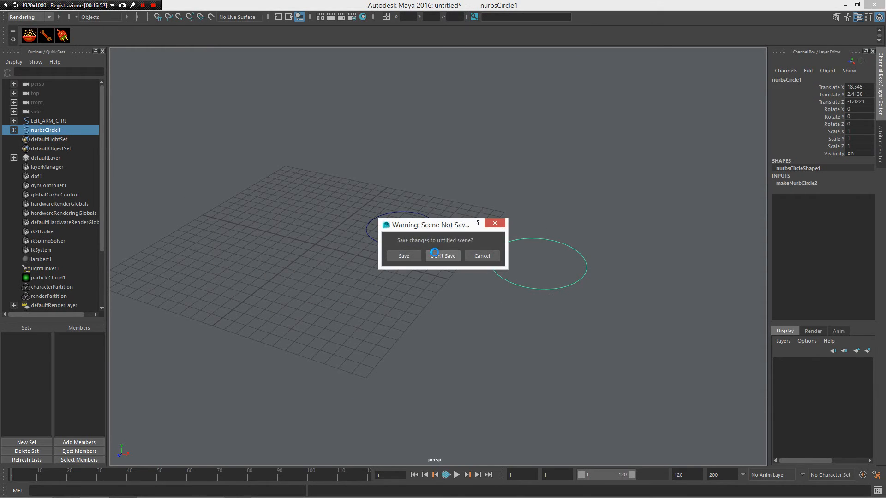
click(435, 252)
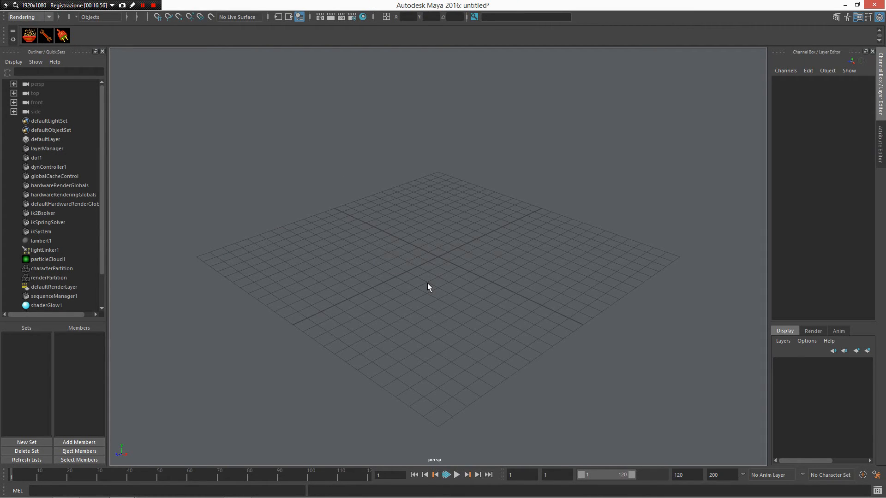
mouse_move(449, 269)
right_down()
mouse_move(447, 195)
mouse_move(436, 197)
right_up()
drag(379, 204, 424, 192)
Step: Put the sphere into face selection mode and select a block of faces on its upper front side
right_drag(411, 147, 416, 182)
click(415, 162)
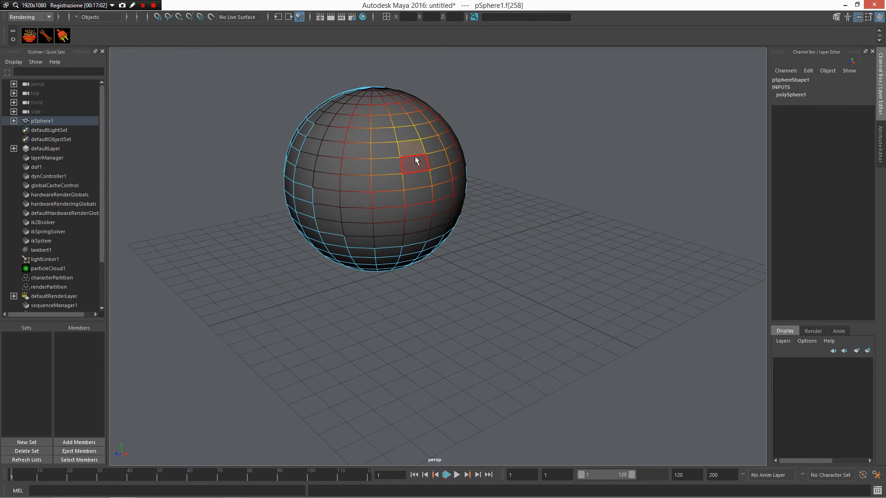
alt+drag(414, 159, 436, 200)
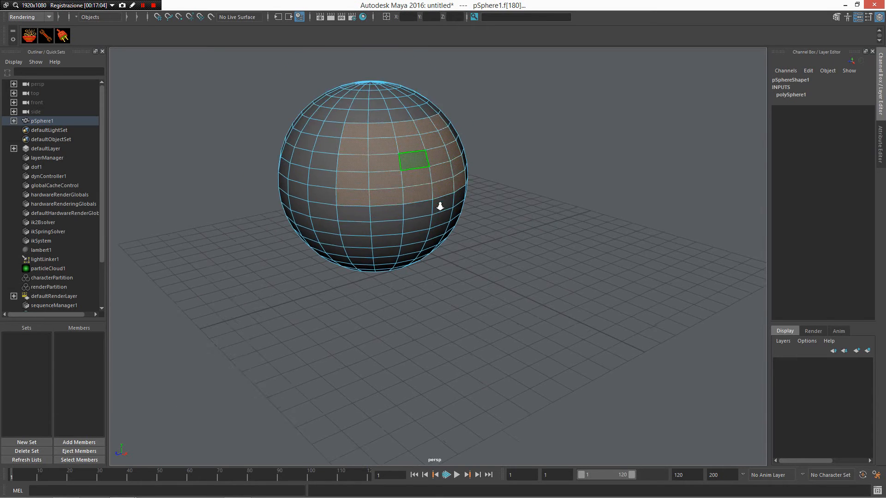
scroll(434, 198, up, 4)
Step: Create XGen description7 in new collection7 on the selected faces, with random splines controlled by placing and shaping guides
shift+right_drag(430, 180, 429, 180)
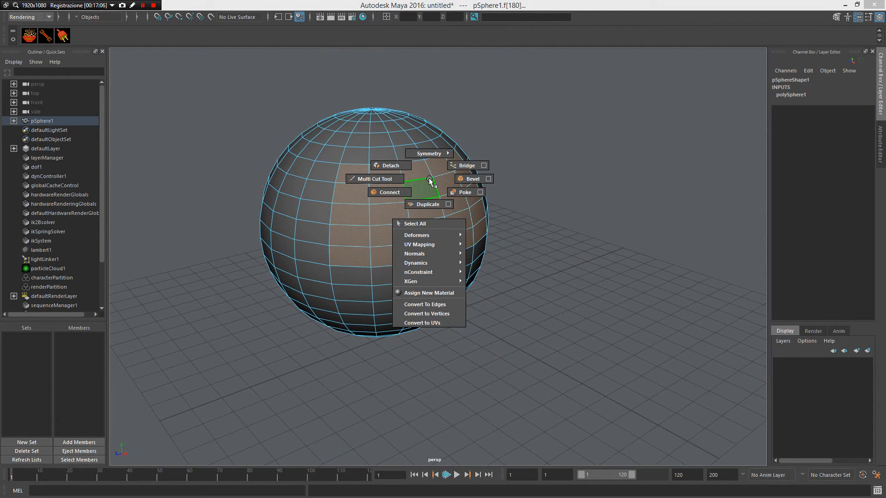
mouse_move(431, 281)
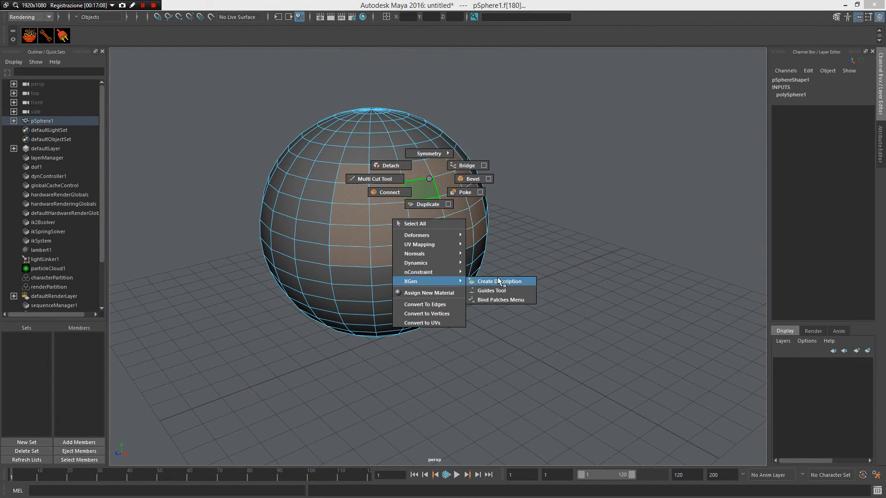
click(530, 276)
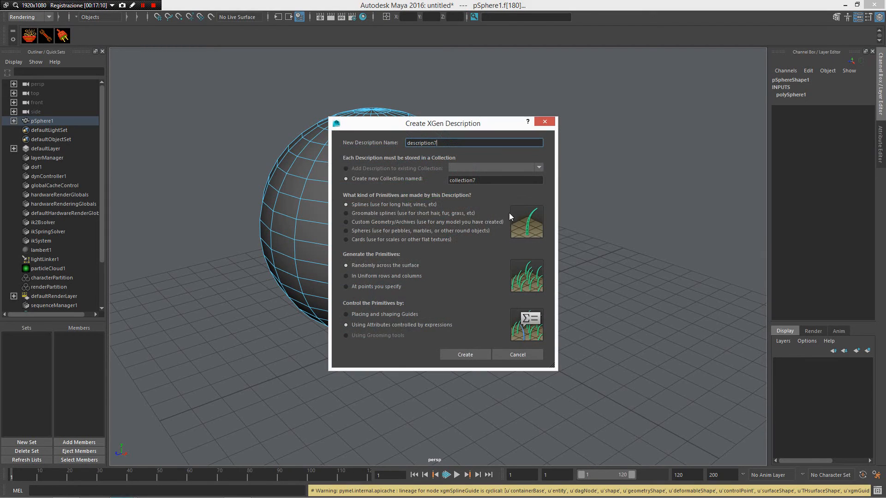
click(396, 314)
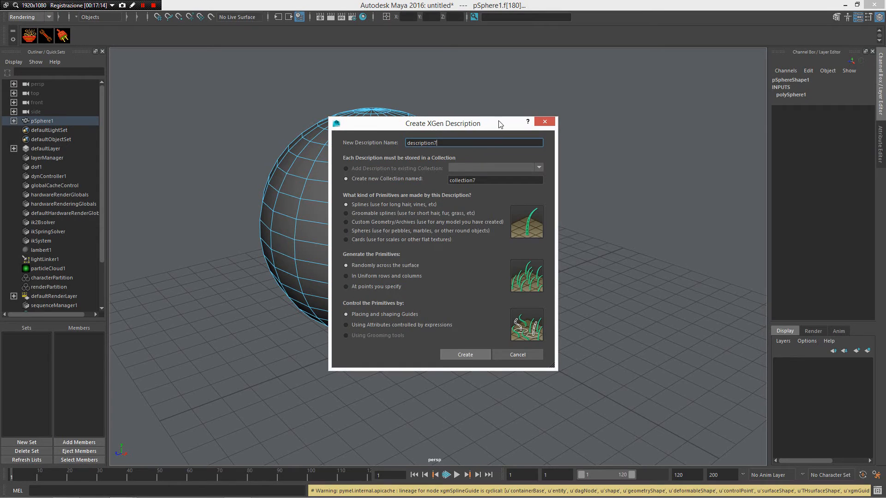
click(465, 354)
Step: Select more faces near the sphere's top and add them to the XGen description's bound patches
alt+right_drag(437, 281, 451, 217)
alt+middle_drag(450, 217, 365, 249)
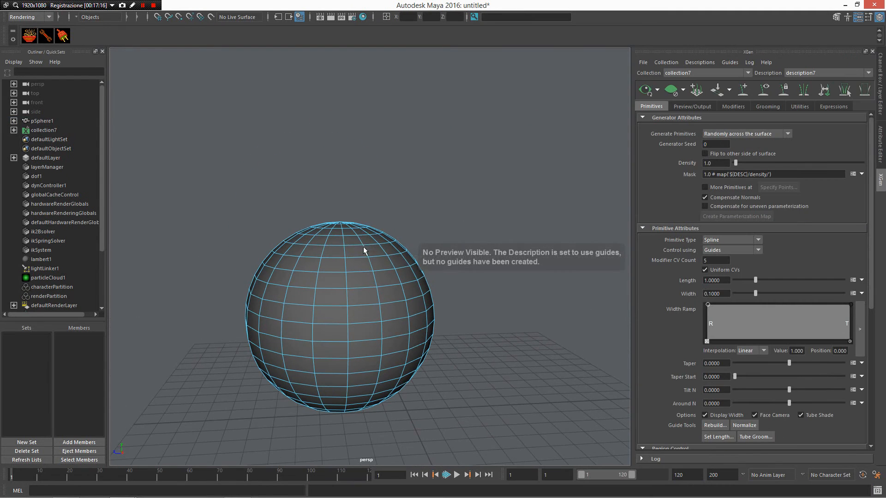
click(355, 249)
shift+click(372, 251)
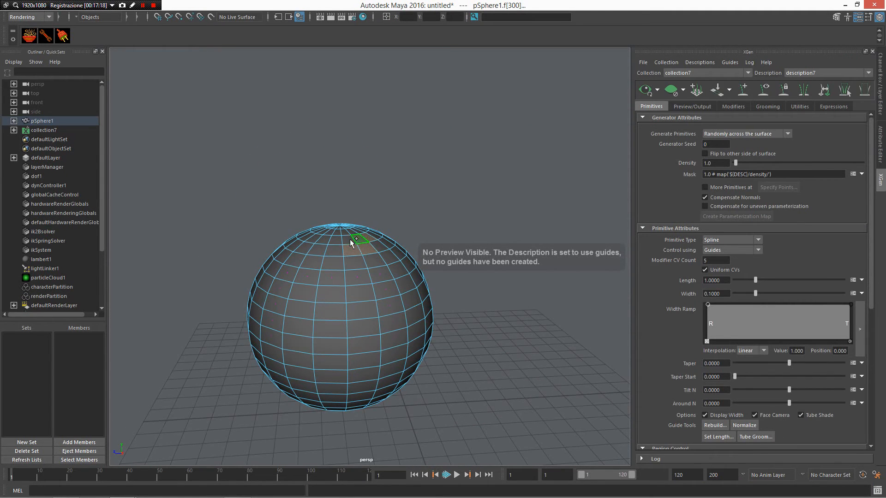
shift+click(370, 244)
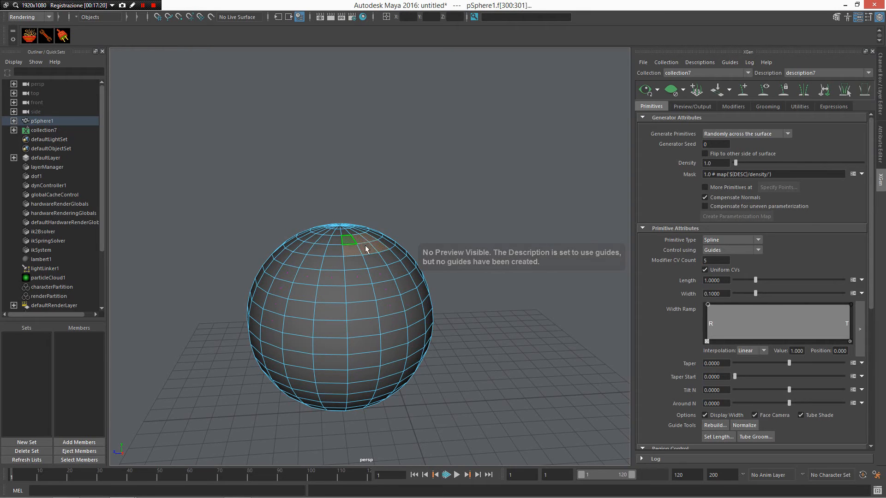
scroll(359, 240, up, 3)
shift+right_drag(359, 241, 421, 365)
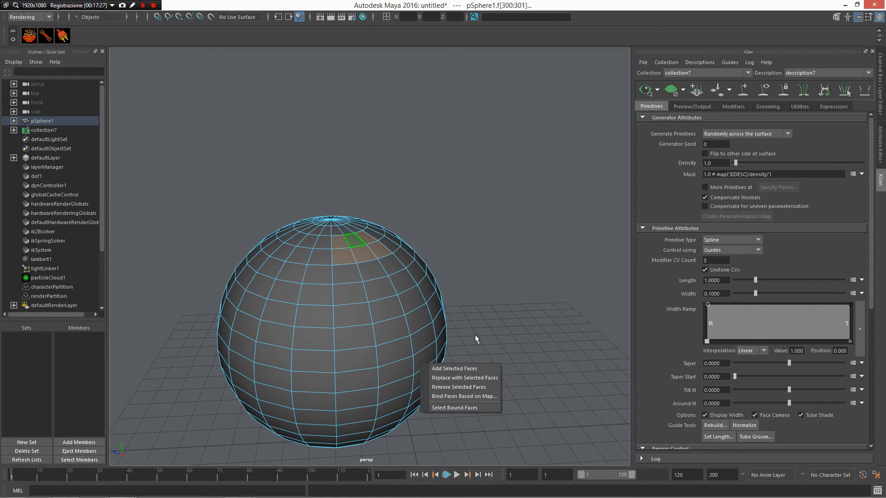
click(465, 370)
alt+drag(464, 277, 464, 309)
scroll(462, 310, up, 1)
click(391, 317)
alt+drag(394, 317, 424, 307)
Step: Start a new scene without saving and close the XGen editor
key(ctrl+n)
click(444, 255)
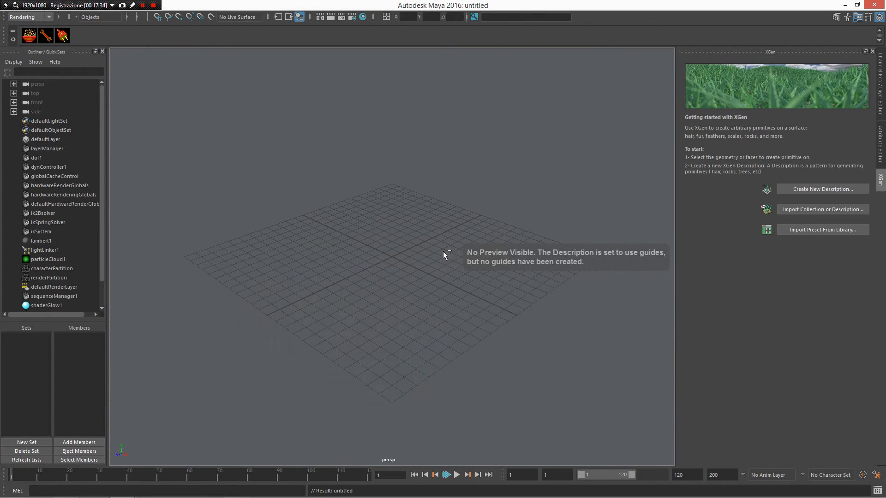
click(872, 51)
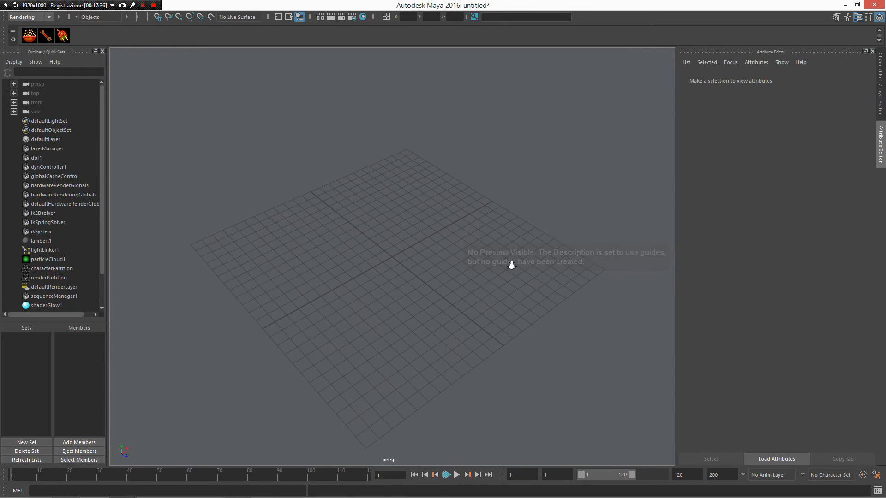
Step: Close the Attribute Editor and draw a polygon sphere with a radius of about 4.67 on the grid
click(872, 51)
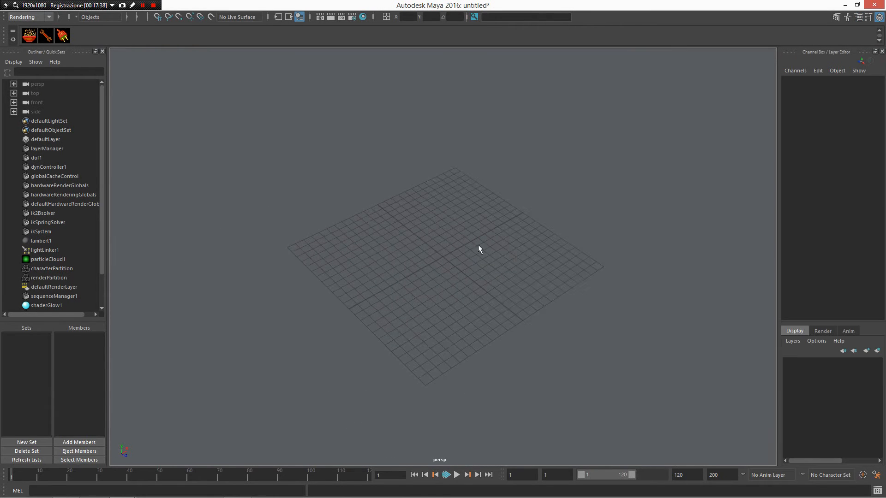
alt+drag(479, 247, 460, 263)
mouse_move(445, 284)
shift+right_down()
mouse_move(447, 205)
mouse_move(383, 207)
shift+right_up()
drag(415, 313, 484, 289)
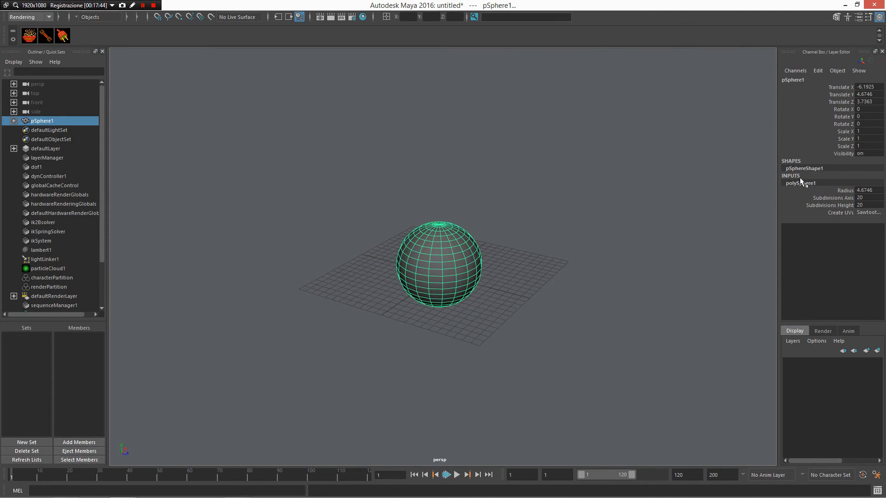
Step: Move the sphere to the origin by setting Translate X, Y and Z to 0
key(space)
key(space)
alt+drag(691, 213, 712, 240)
drag(617, 209, 303, 365)
drag(875, 88, 863, 103)
text(0)
key(Return)
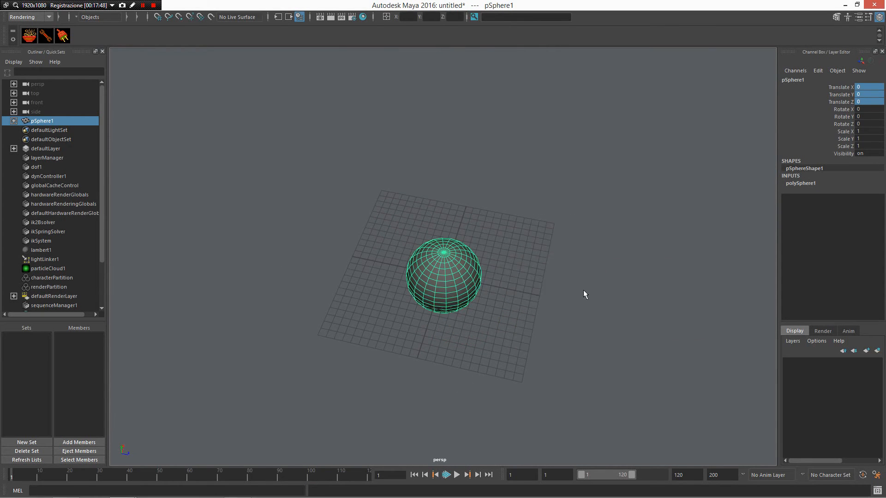
Step: Draw an S-shaped CV curve in the side view, from the sphere's upper edge outward and winding down below the sphere
drag(583, 290, 580, 309)
mouse_move(473, 245)
shift+right_down()
mouse_move(475, 211)
mouse_move(524, 215)
mouse_move(514, 190)
shift+right_up()
click(467, 217)
click(515, 177)
click(580, 223)
click(583, 263)
click(537, 305)
click(542, 352)
click(565, 398)
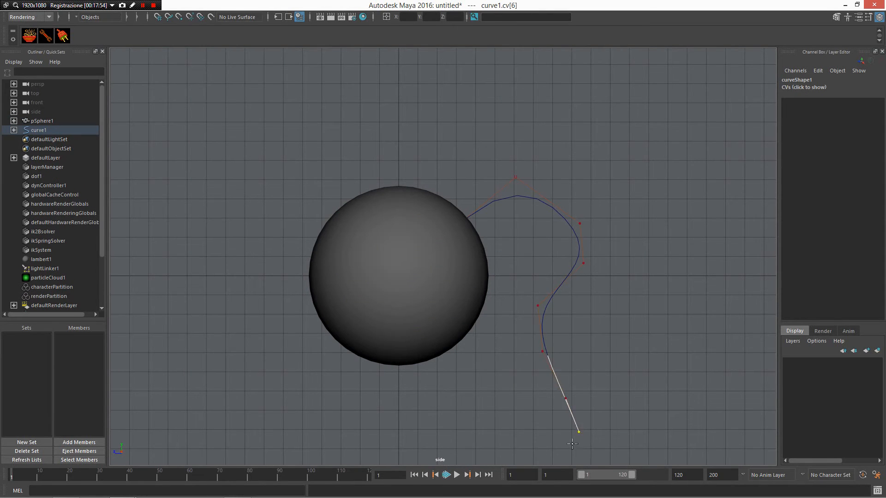
drag(578, 432, 577, 440)
click(535, 462)
alt+middle_drag(521, 460, 510, 380)
click(450, 405)
click(482, 451)
key(ctrl+z)
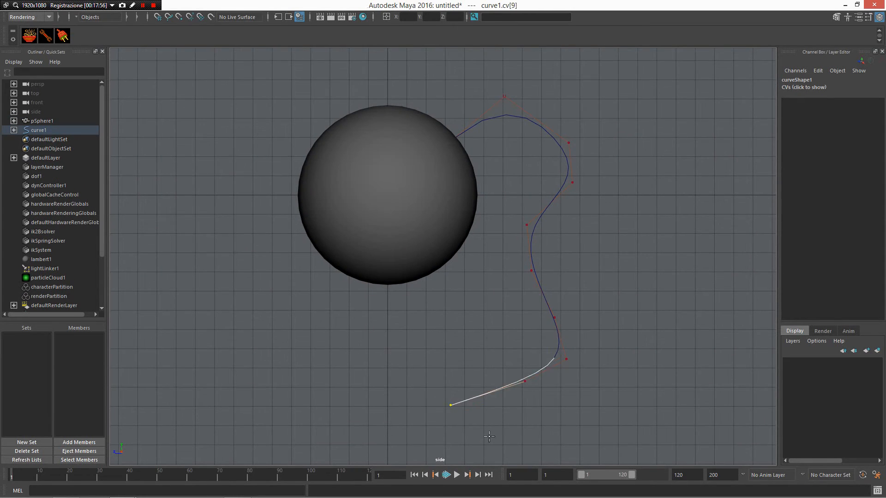
key(Return)
Step: Select the sphere with the curve and make the curve dynamic
drag(484, 187, 383, 282)
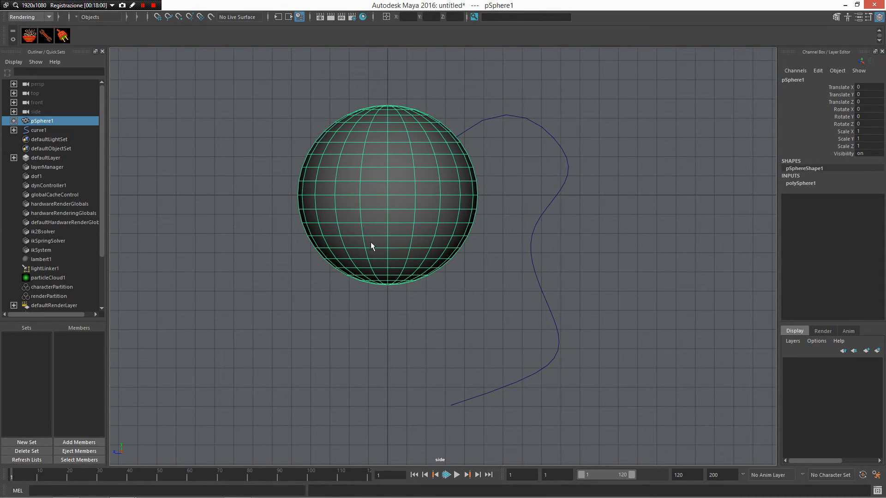
shift+click(545, 178)
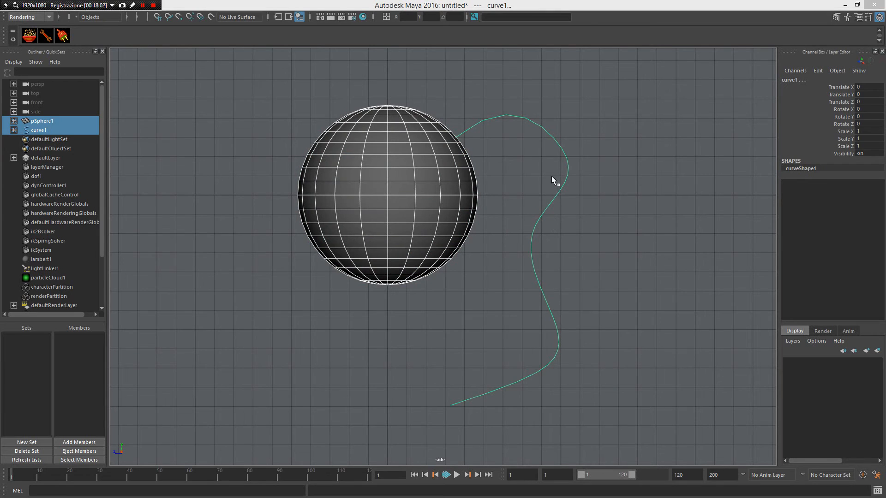
shift+right_click(552, 176)
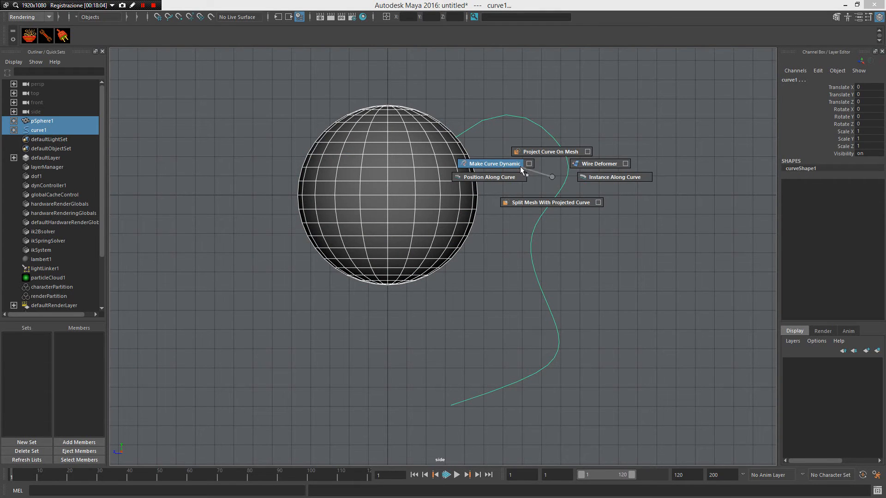
shift+right_drag(551, 177, 520, 167)
Step: Play the hair simulation to check the dynamic curve's motion in the perspective view, and rewind to the start
scroll(524, 185, up, 1)
alt+middle_drag(543, 228, 510, 237)
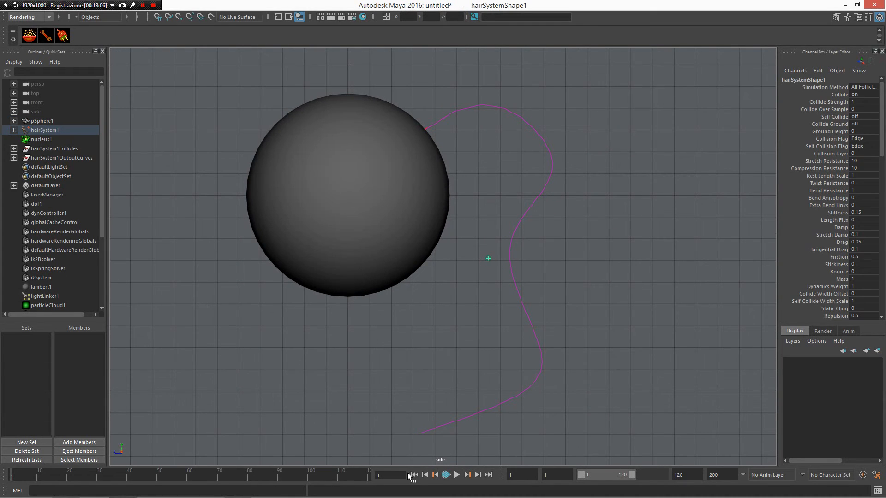
click(457, 475)
click(438, 174)
key(space)
key(space)
alt+drag(530, 134, 509, 237)
alt+drag(463, 300, 442, 292)
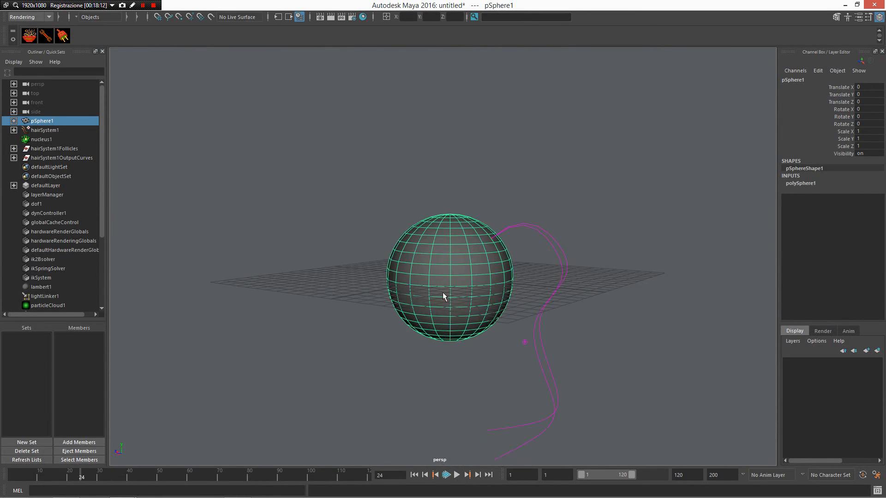
click(415, 475)
Step: Create XGen description7 in new collection7 on the sphere faces around the curve's root, with random splines controlled by placing and shaping guides
alt+right_drag(454, 422, 488, 414)
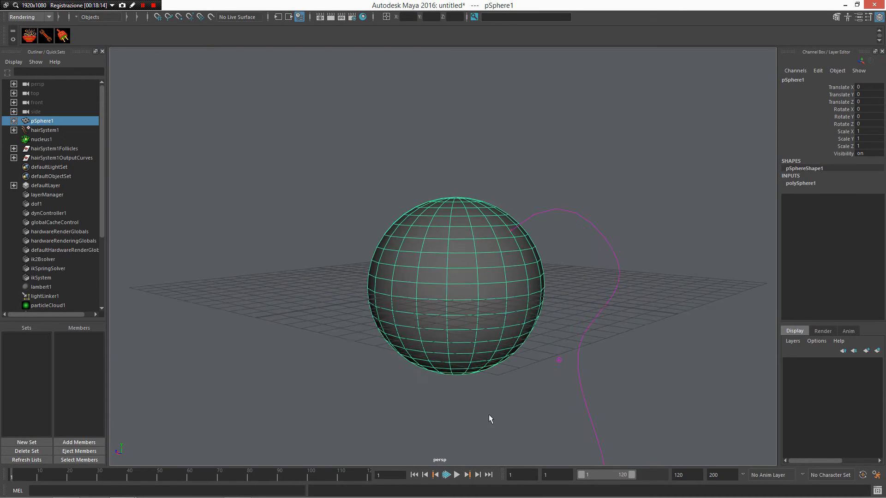
alt+drag(489, 414, 494, 268)
right_drag(484, 244, 562, 357)
click(509, 270)
shift+click(475, 276)
shift+click(496, 249)
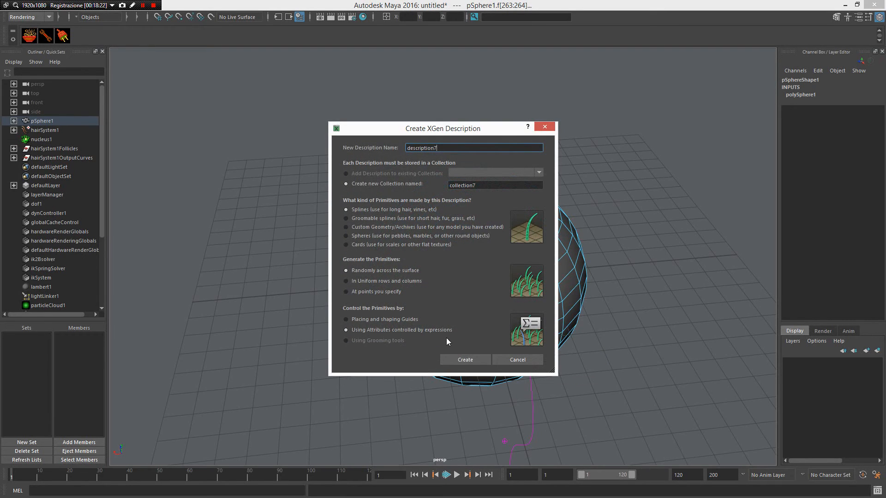
click(386, 319)
click(459, 359)
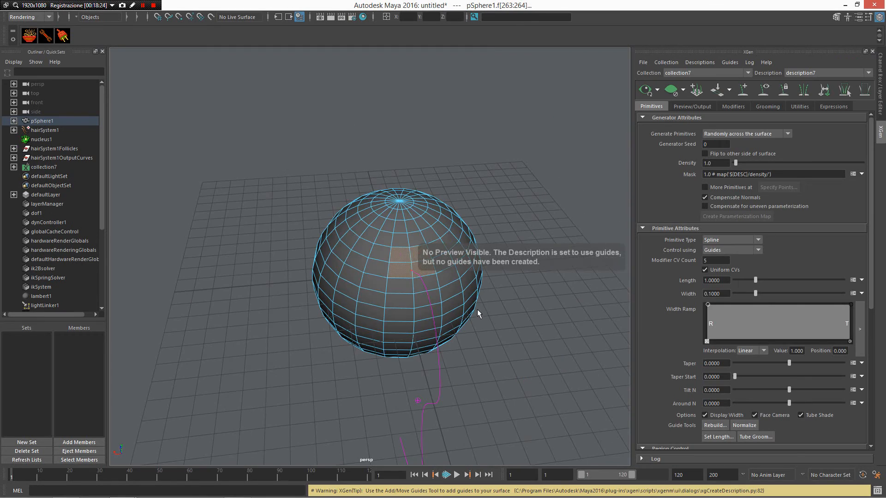
Step: Select the hair system's overlapping curves beside the sphere
mouse_move(477, 309)
alt+mouse_down()
mouse_move(530, 295)
mouse_move(466, 304)
mouse_move(476, 326)
alt+mouse_up()
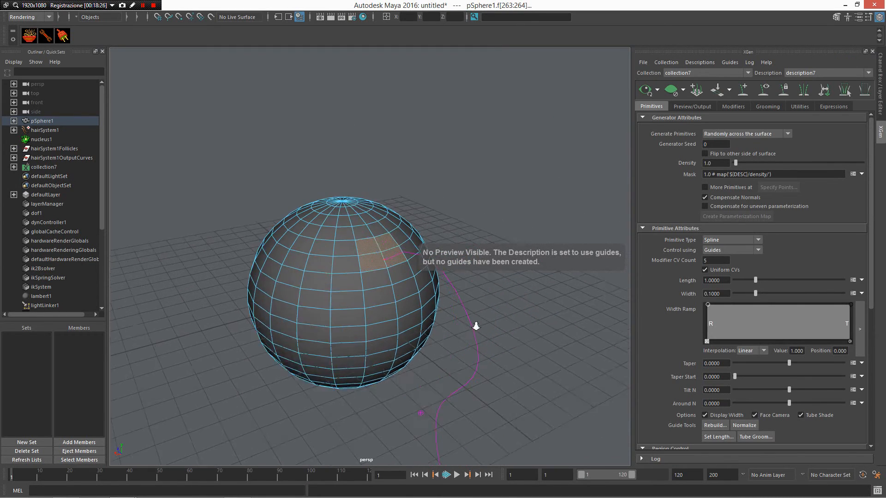
alt+right_drag(475, 326, 521, 308)
drag(536, 296, 428, 415)
alt+drag(518, 342, 535, 258)
click(540, 208)
drag(562, 185, 528, 208)
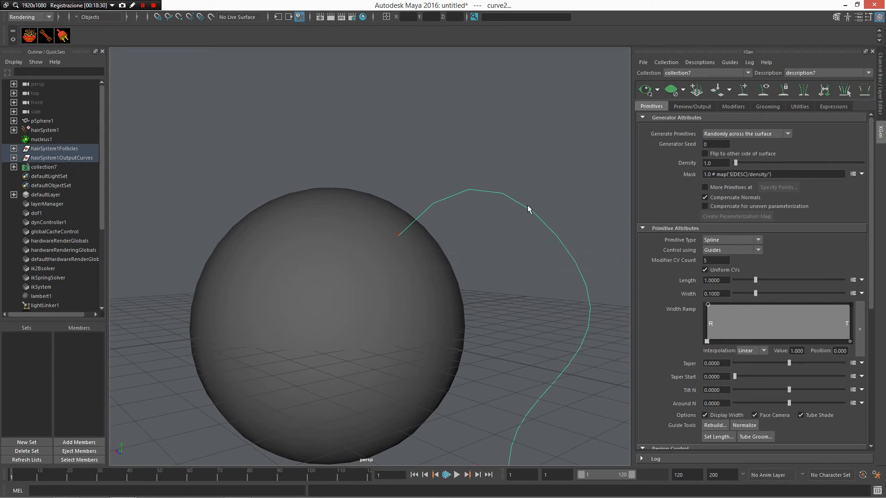
shift+right_click(527, 206)
shift+right_click(532, 228)
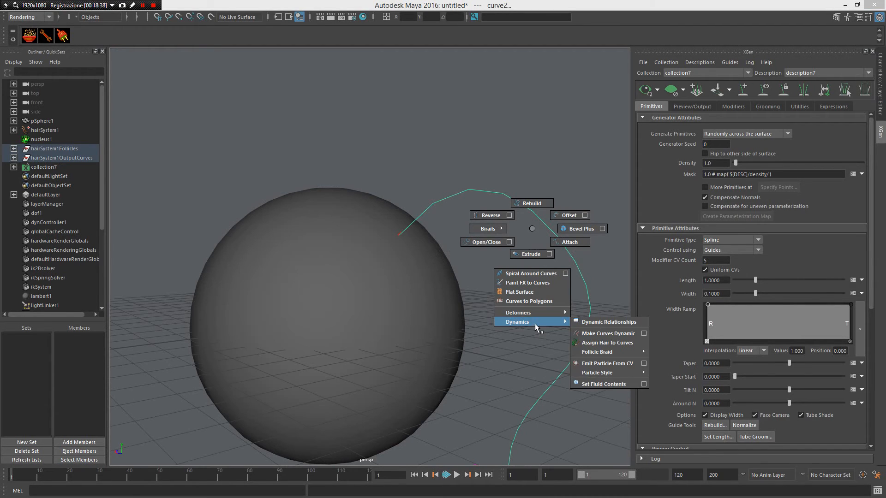
mouse_move(535, 314)
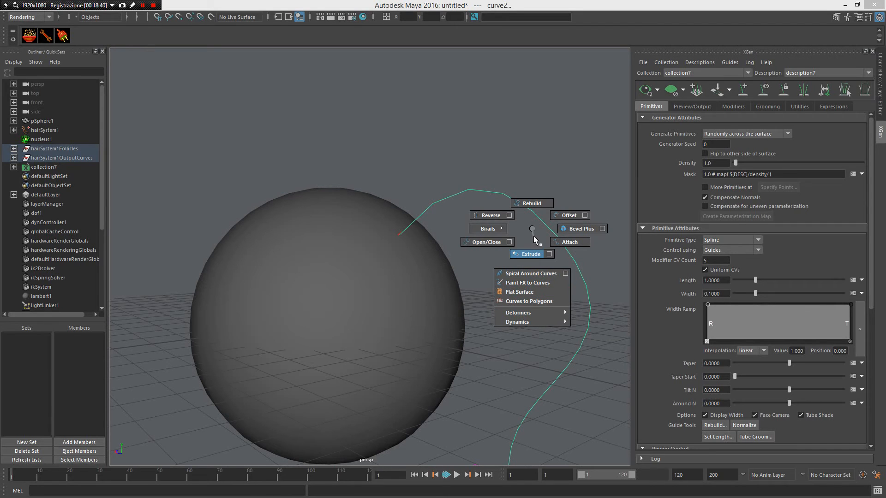
shift+right_drag(533, 236, 533, 241)
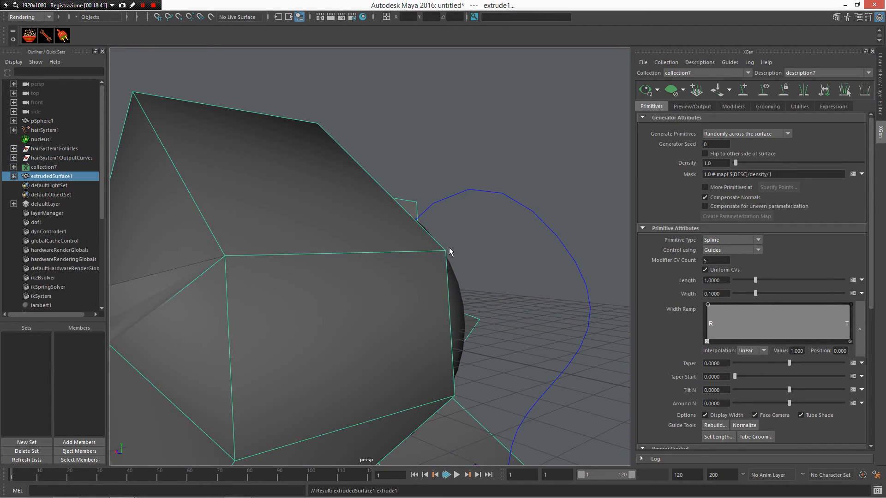
click(448, 249)
alt+drag(445, 255, 464, 255)
key(ctrl+z)
key(ctrl+z)
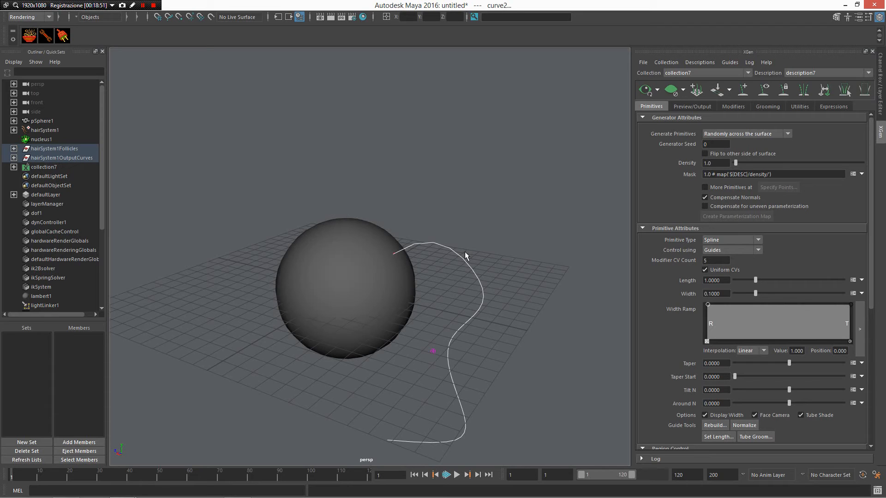
Step: Convert the selected curves to guides for description7 with Delete Curves off and Preserve Dynamic Link on
click(464, 252)
click(799, 107)
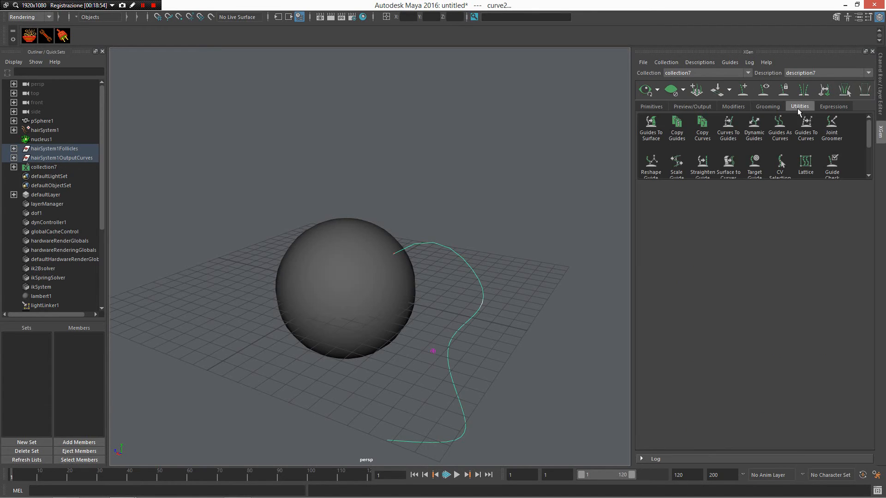
click(733, 129)
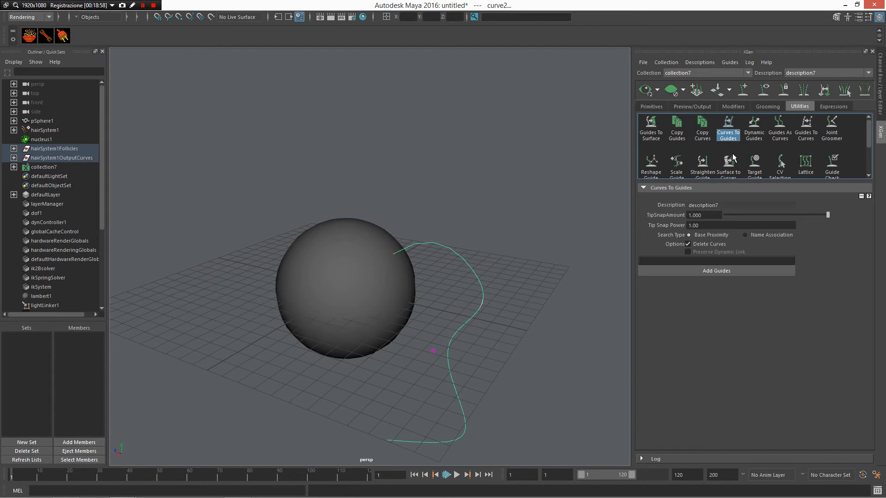
click(713, 244)
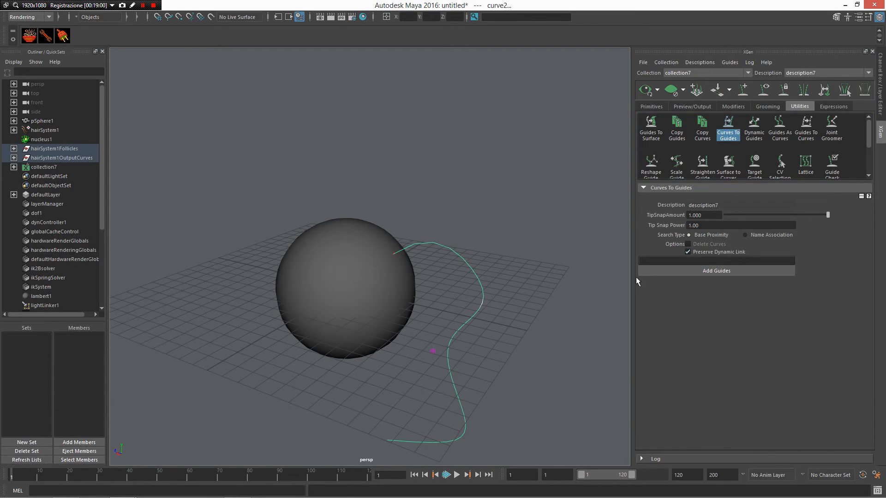
scroll(519, 261, up, 1)
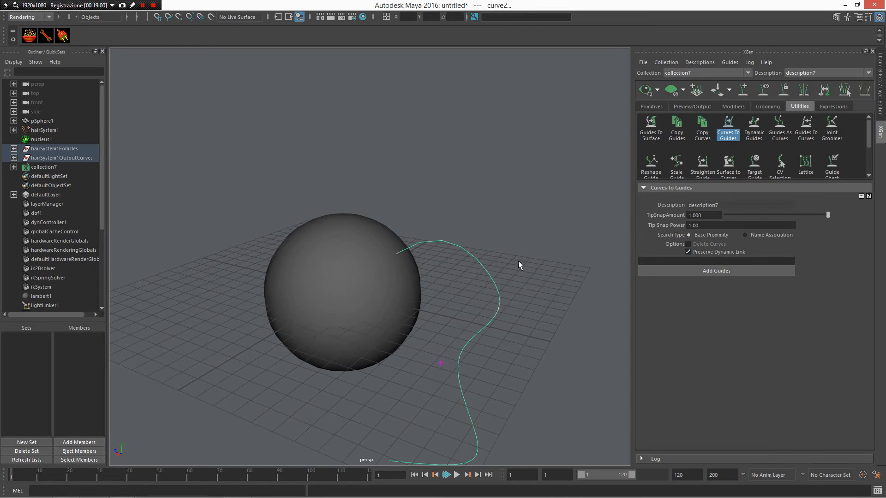
click(677, 270)
alt+drag(507, 320, 435, 219)
click(531, 306)
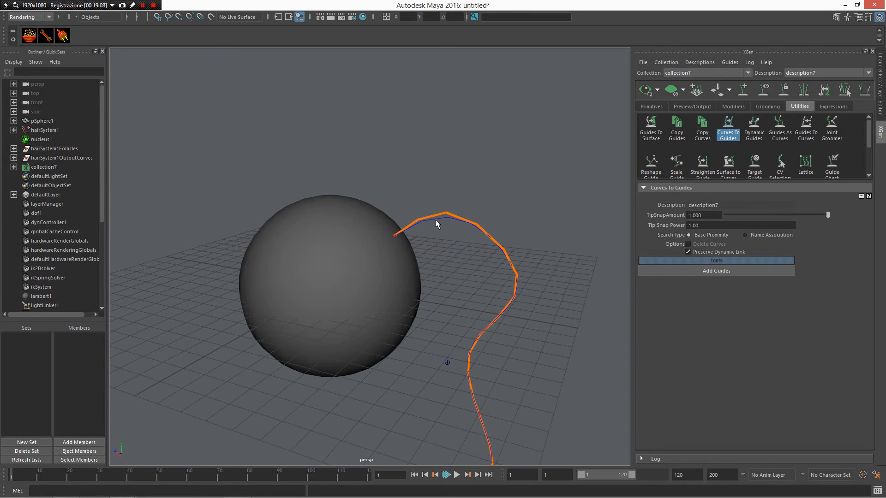
click(436, 220)
right_click(443, 217)
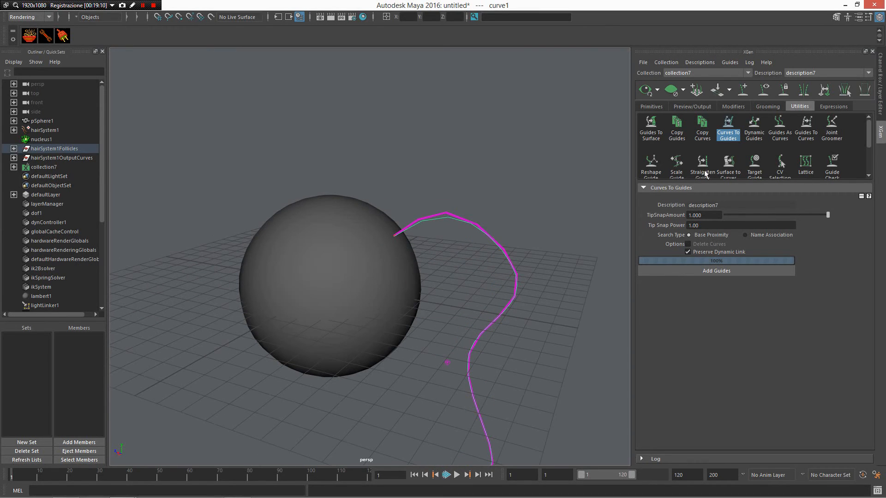
shift+right_click(434, 217)
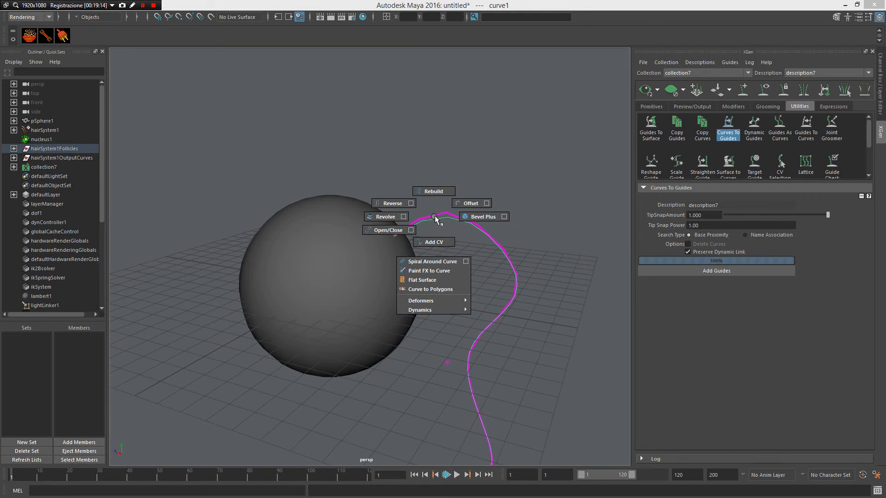
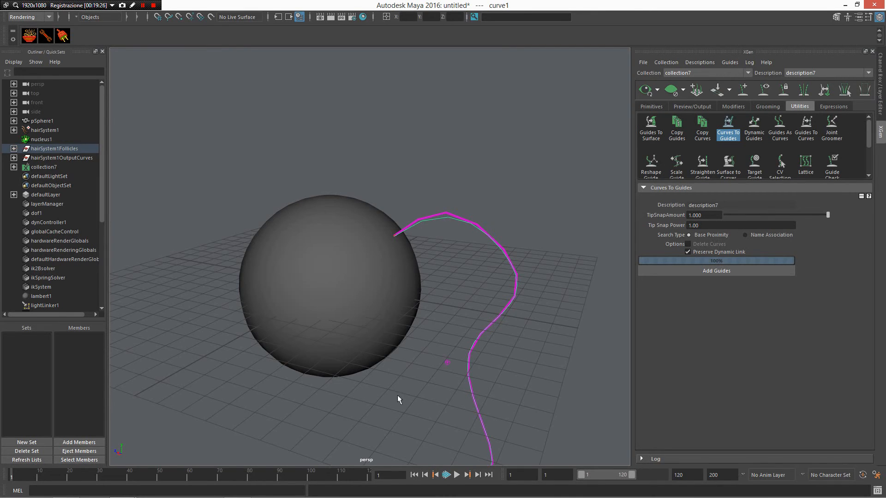
Step: Update the XGen preview and play the simulation to check how the guides follow the dynamic curve
click(647, 89)
click(444, 397)
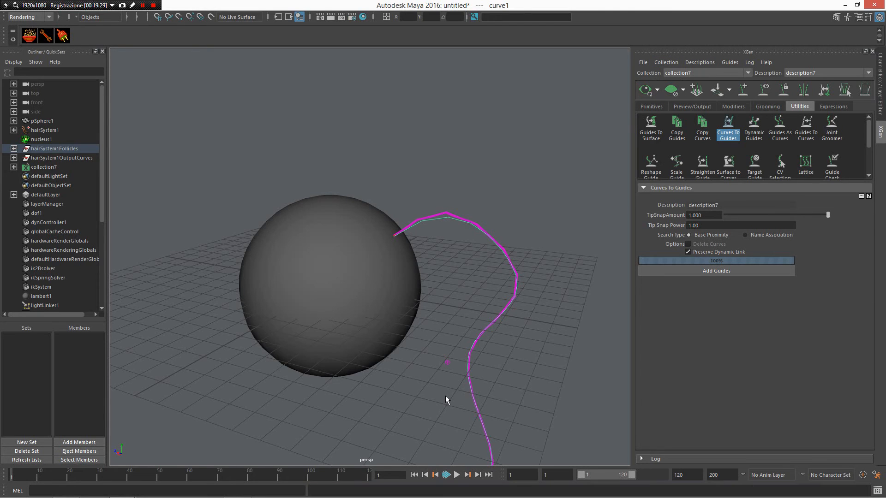
click(456, 474)
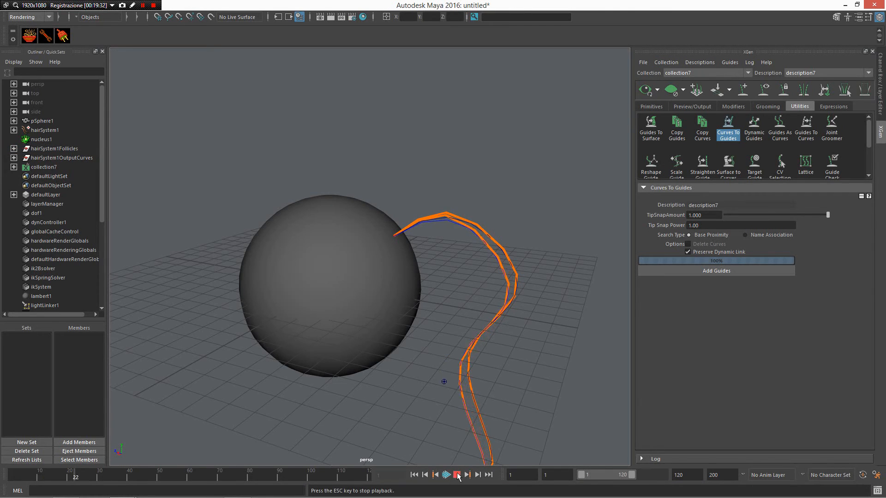
click(456, 475)
alt+drag(452, 303, 417, 263)
scroll(431, 253, down, 5)
Step: Start a new scene without saving the hair test, and close the XGen editor
key(ctrl+n)
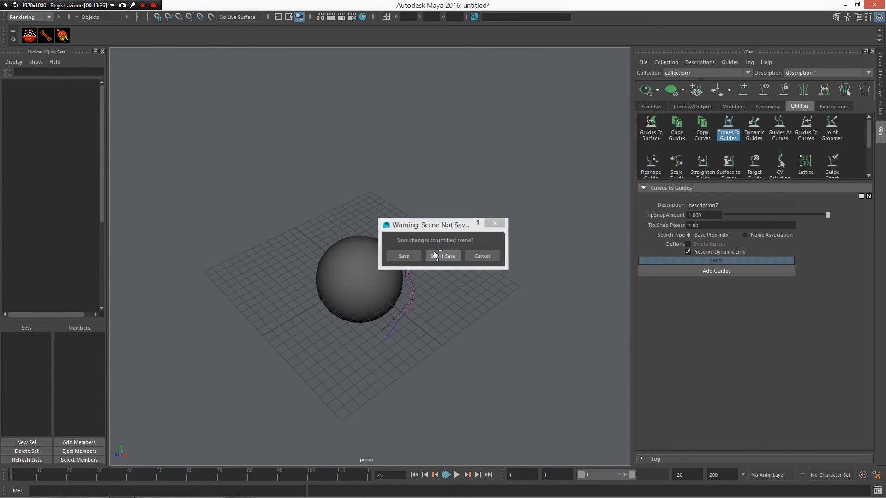
click(434, 253)
key(F3)
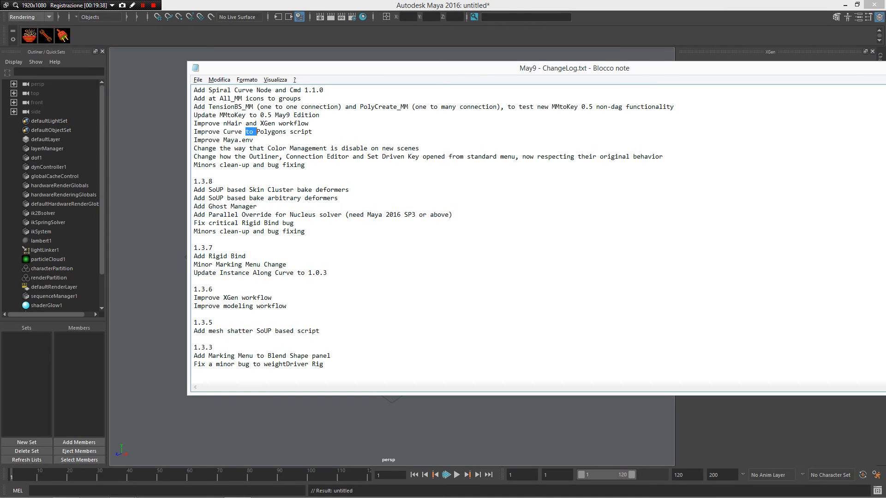
click(143, 263)
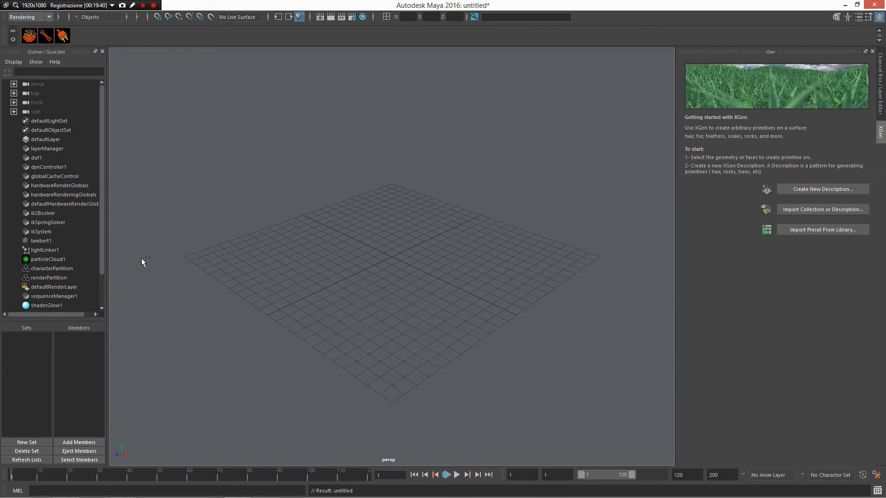
alt+drag(416, 286, 476, 306)
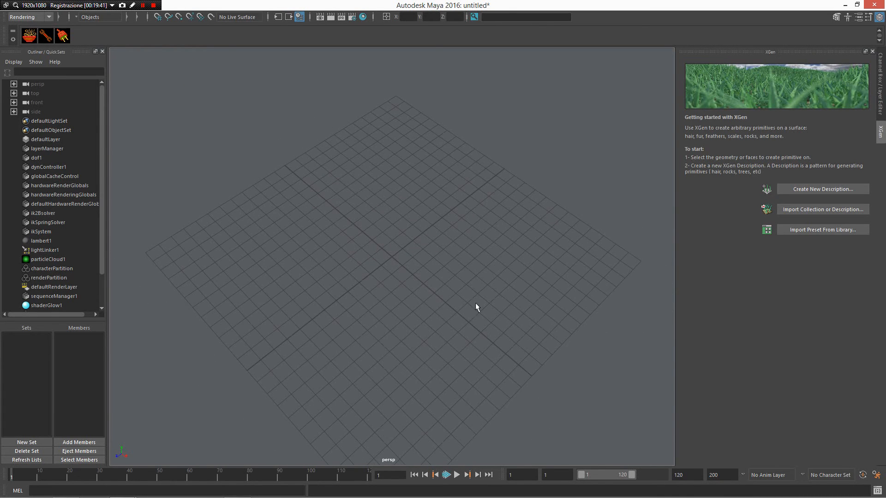
click(872, 51)
alt+drag(640, 193, 594, 233)
scroll(589, 232, down, 2)
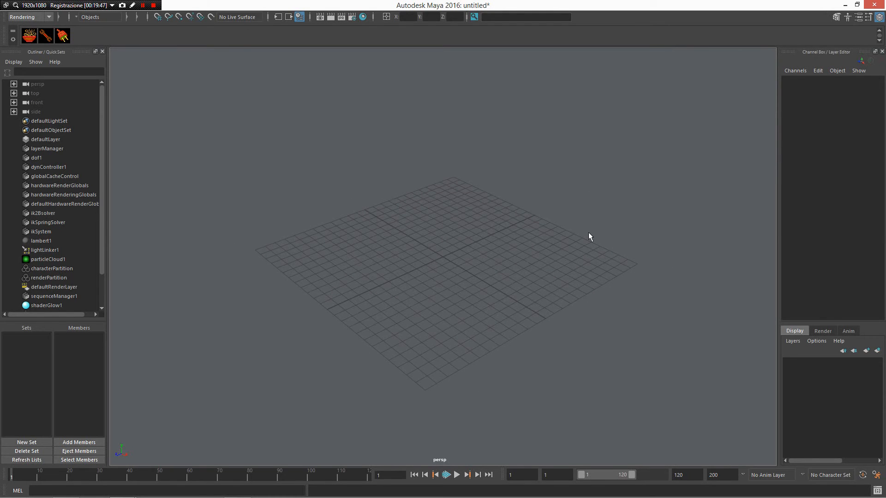
Step: Draw a NURBS circle over the back of the grid and duplicate it in place
alt+drag(585, 196, 490, 206)
right_click(483, 217)
right_drag(482, 218, 480, 179)
right_drag(470, 230, 576, 170)
drag(384, 212, 427, 242)
scroll(457, 241, down, 3)
key(ctrl+d)
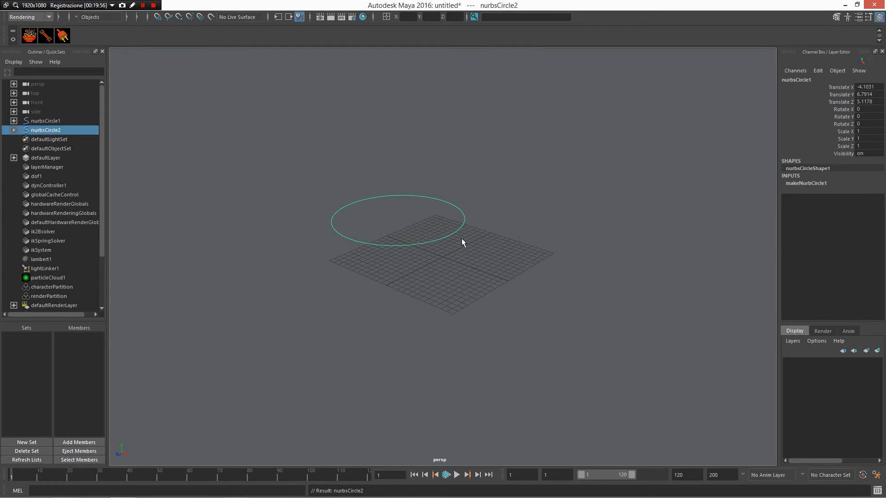
Step: Scale the duplicated circle down uniformly and repeat the transformed duplication until seven concentric circles exist
key(w)
key(e)
key(r)
drag(402, 218, 389, 221)
key(shift+d)
key(shift+d)
key(shift+d)
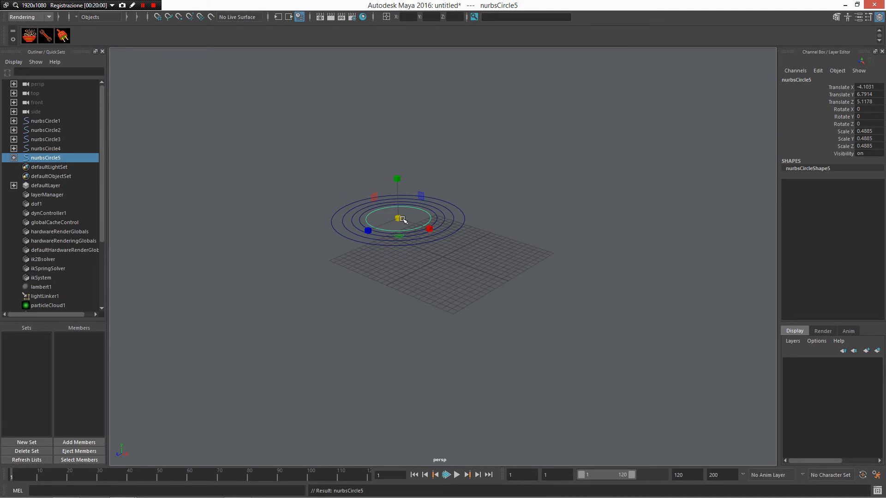
key(shift+d)
key(shift+d)
alt+drag(471, 236, 507, 217)
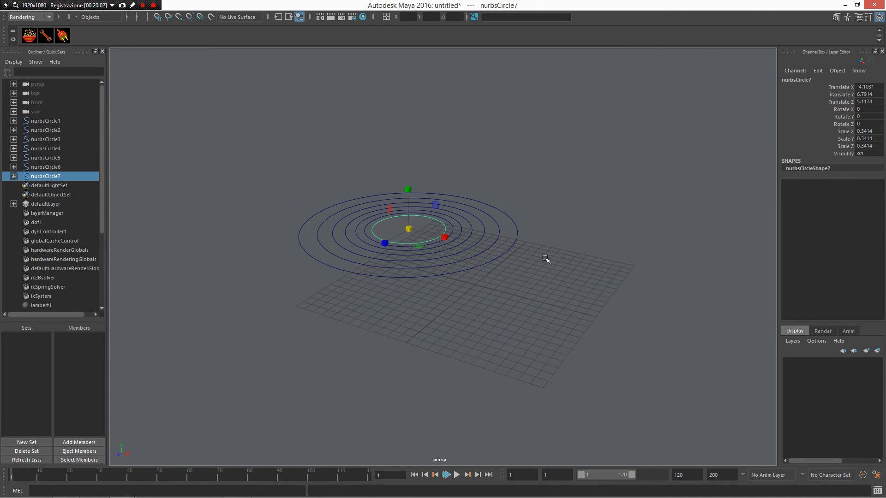
Step: Select all seven circles and convert them with Curves to Polygons
drag(555, 264, 372, 192)
key(space)
key(alt+Tab)
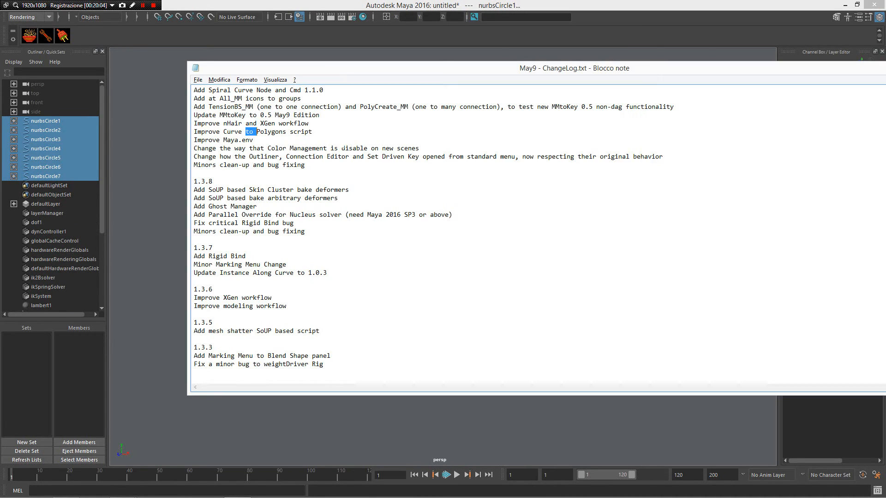
key(alt+Tab)
alt+drag(401, 238, 462, 253)
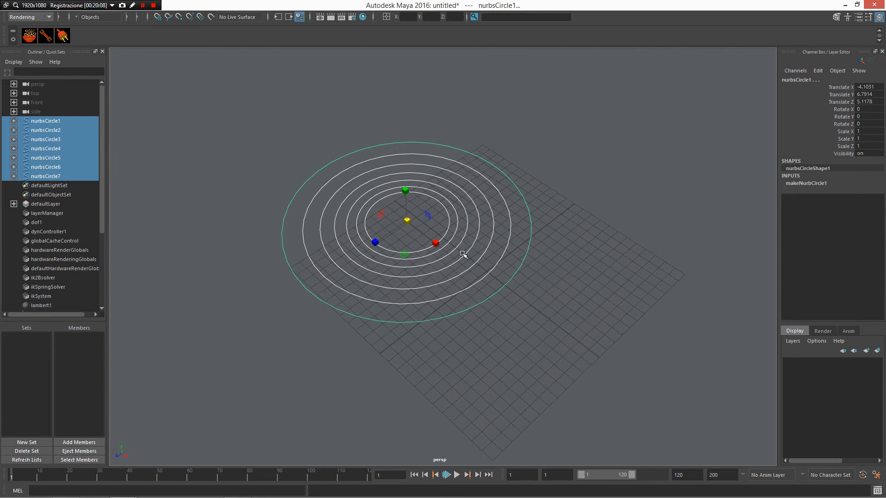
shift+right_drag(462, 226, 469, 273)
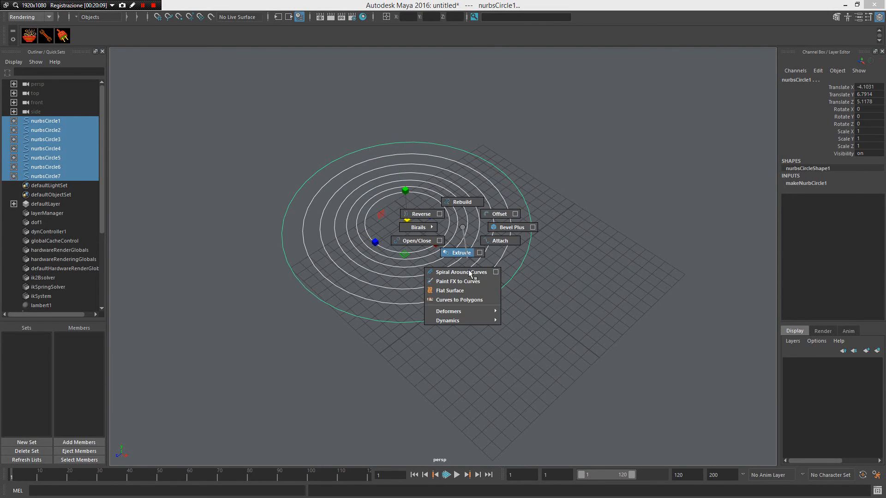
click(459, 300)
alt+drag(484, 278, 436, 242)
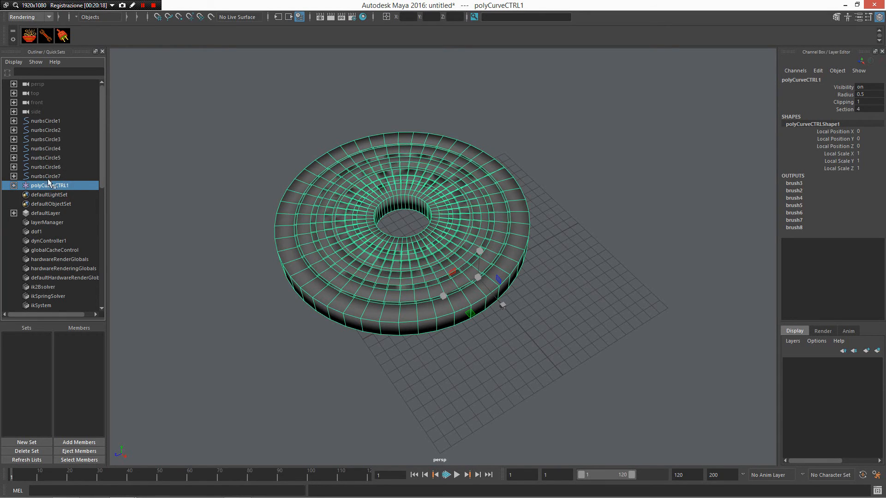
Step: Limit the Outliner to DAG objects only
right_drag(60, 187, 148, 169)
right_drag(59, 186, 109, 132)
click(112, 186)
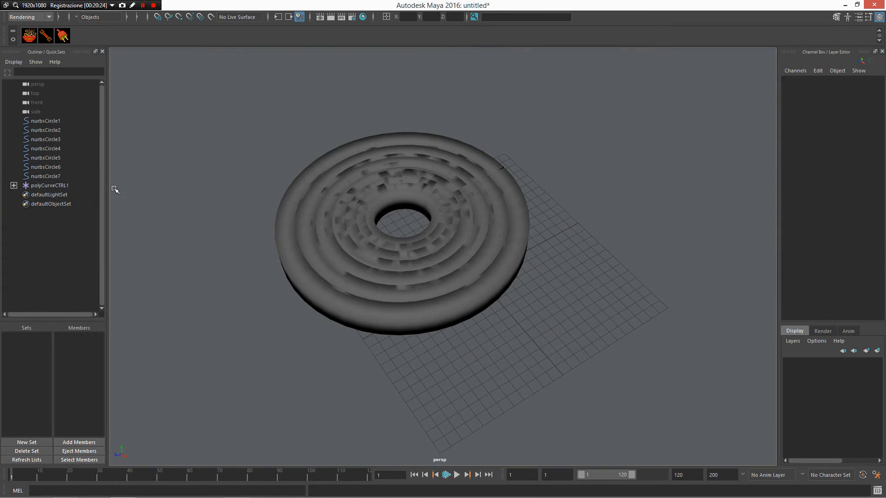
Step: Set Radius to 0.1 and Section to 6 on polyCurveCTRL1
click(61, 185)
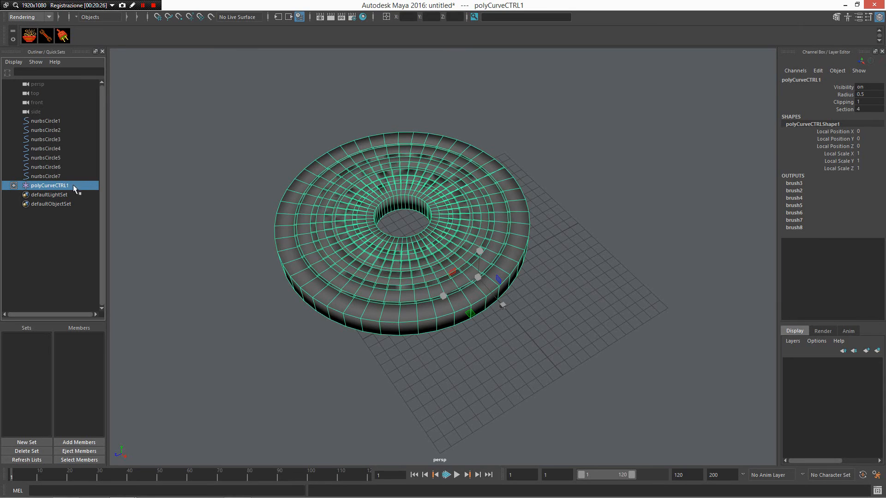
click(828, 95)
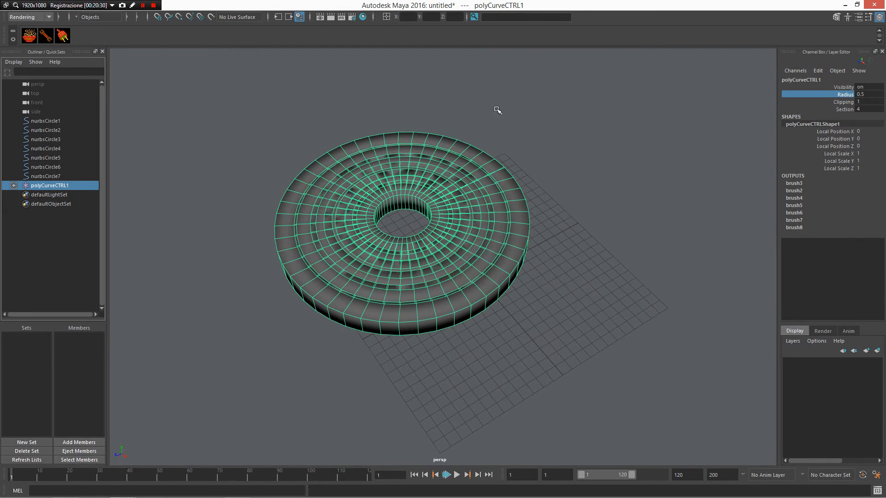
mouse_move(531, 138)
middle_down()
mouse_move(565, 136)
mouse_move(532, 136)
mouse_move(547, 134)
middle_up()
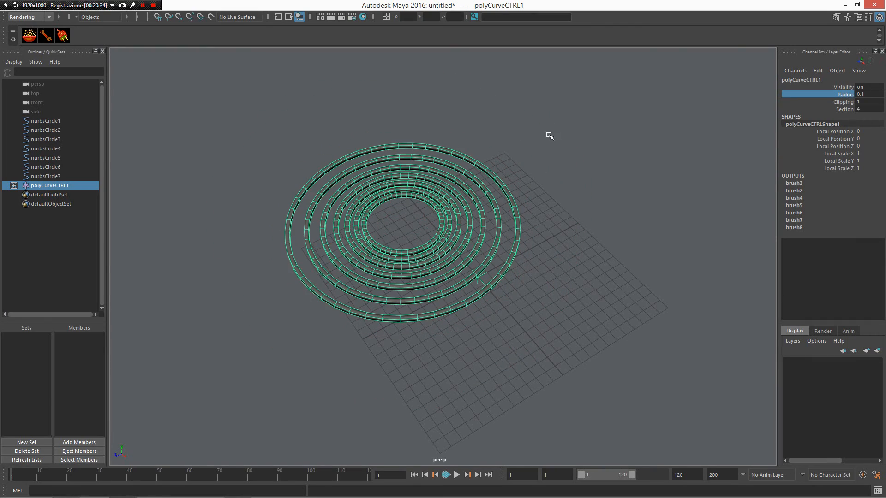
click(843, 102)
mouse_move(647, 101)
middle_down()
mouse_move(661, 100)
mouse_move(636, 92)
mouse_move(660, 93)
middle_up()
click(842, 109)
alt+drag(660, 93, 646, 160)
alt+drag(602, 121, 575, 195)
click(573, 158)
Step: Create a directional light and rotate it to about -191, 45 and -98 degrees in X, Y and Z
right_click(575, 195)
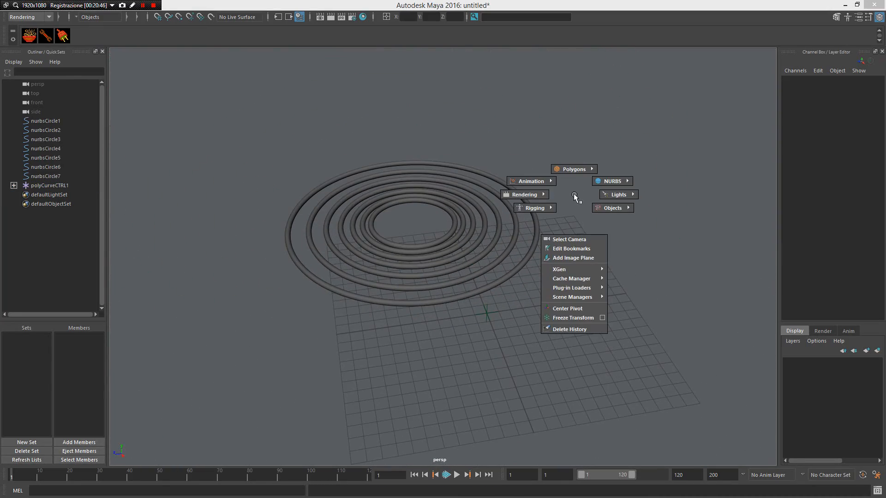
right_drag(574, 193, 643, 192)
key(e)
mouse_move(504, 298)
mouse_down()
mouse_move(527, 292)
mouse_move(487, 315)
mouse_move(516, 312)
mouse_move(512, 290)
mouse_up()
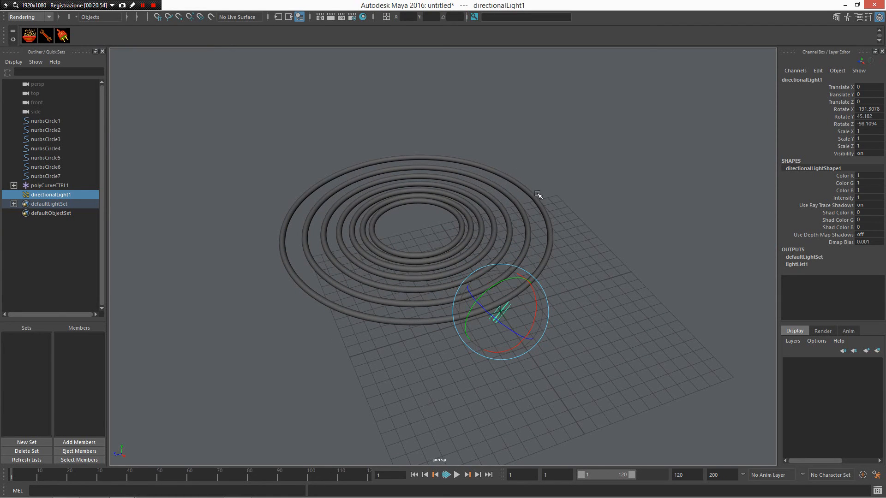
Step: Render the current view of the lit rings with Maya Software and close the Render View
alt+drag(580, 208, 521, 211)
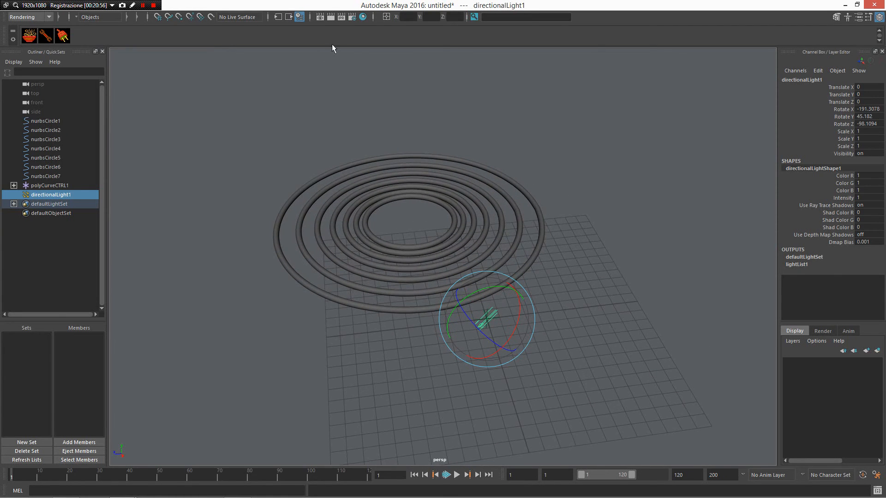
click(342, 17)
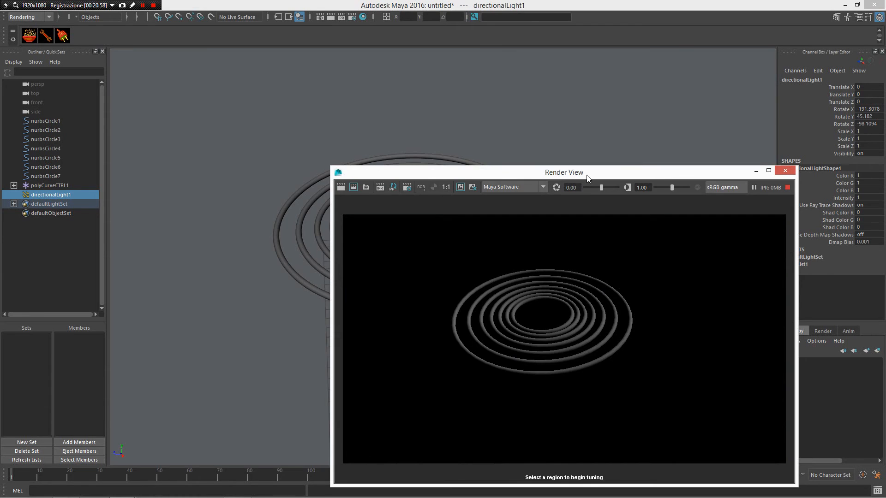
drag(586, 176, 459, 120)
click(658, 114)
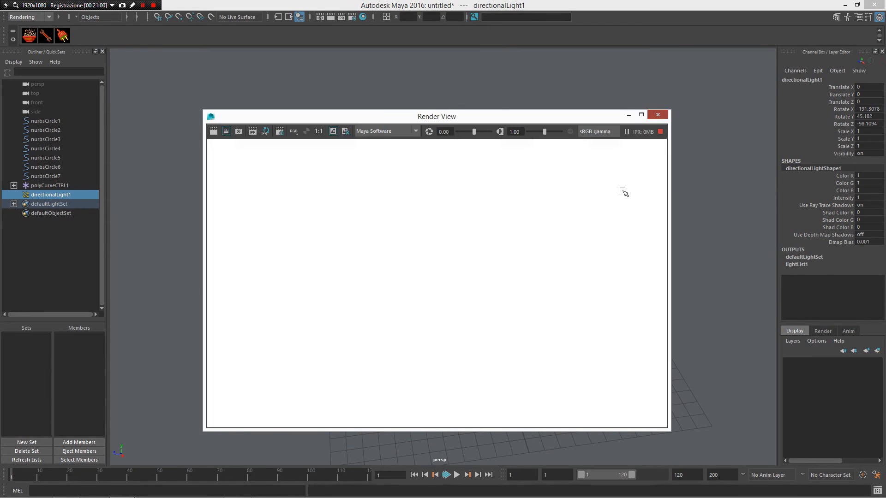
Step: Raise nurbsCircle2, nurbsCircle3 and nurbsCircle4 to about 9.14 in Y, and lower nurbsCircle4 alone to about 8.2
click(90, 186)
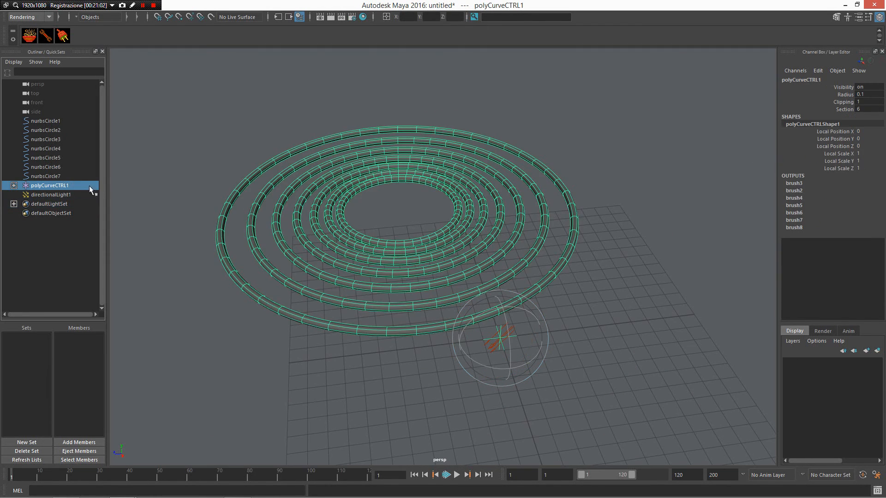
drag(63, 135, 65, 148)
scroll(340, 189, down, 2)
key(w)
drag(408, 179, 401, 148)
alt+drag(403, 149, 515, 177)
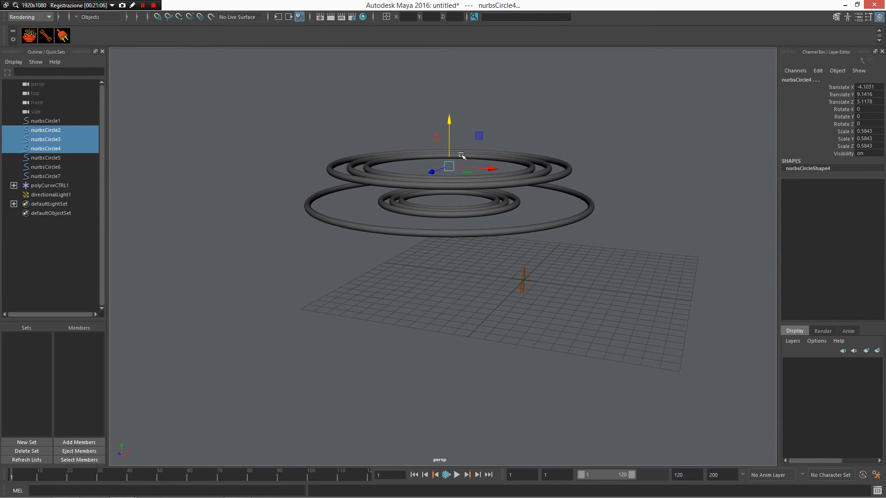
click(44, 148)
drag(448, 124, 423, 243)
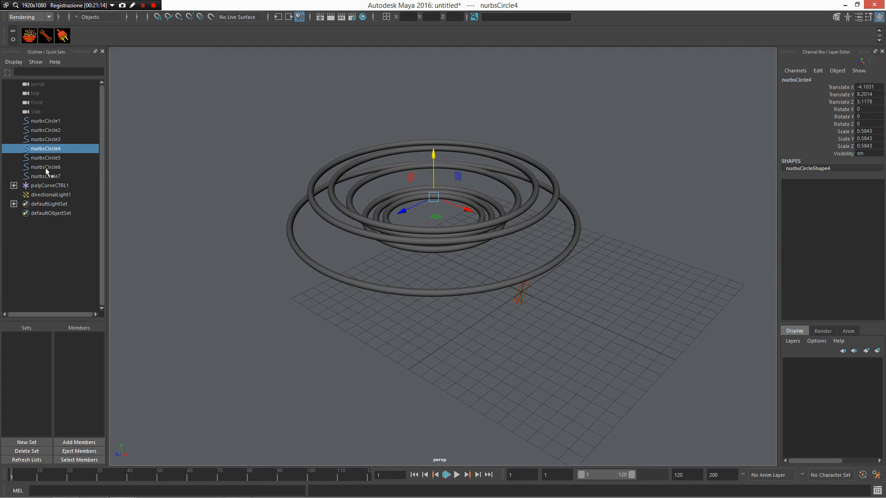
Step: Pull one side's control vertices of nurbsCircle4, nurbsCircle5 and nurbsCircle6 upward and outward with soft selection enabled
drag(48, 168, 52, 150)
key(F8)
drag(410, 149, 545, 265)
drag(527, 226, 494, 173)
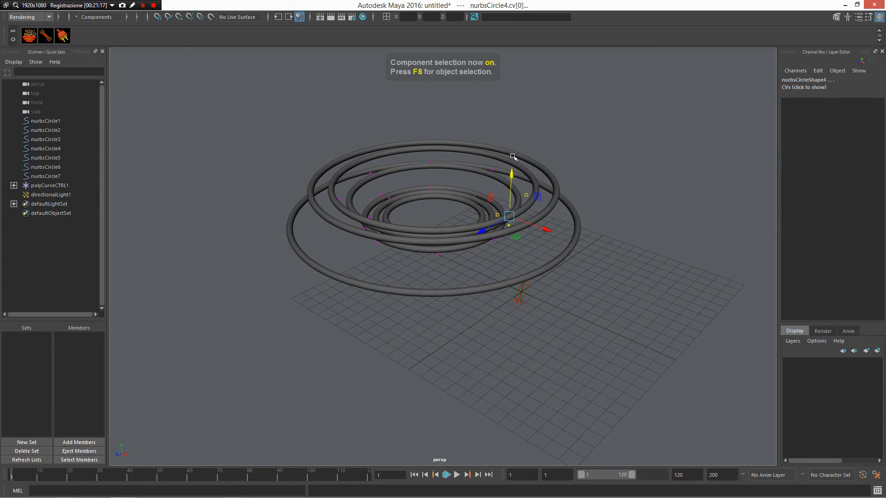
click(509, 215)
key(b)
drag(510, 213, 531, 157)
Step: Point out the Maya.env entry in the changelog and open Maya.env from the Documents maya 2016 folder
key(alt+Tab)
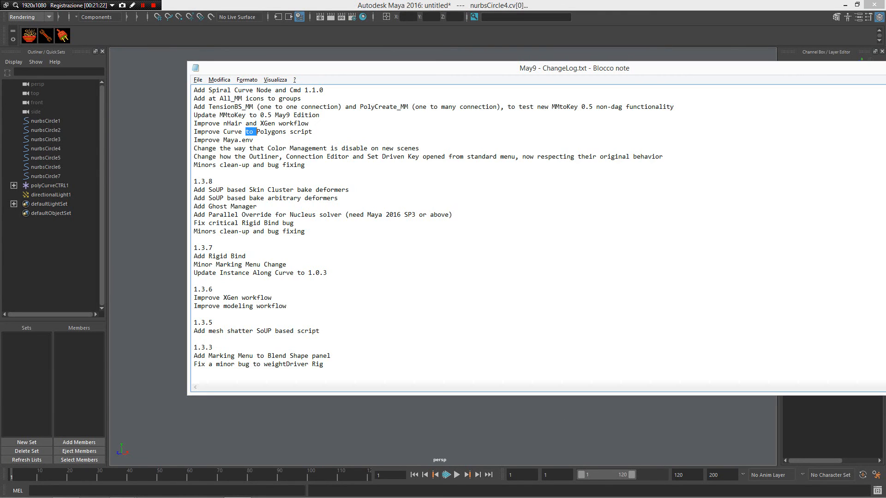
double_click(230, 140)
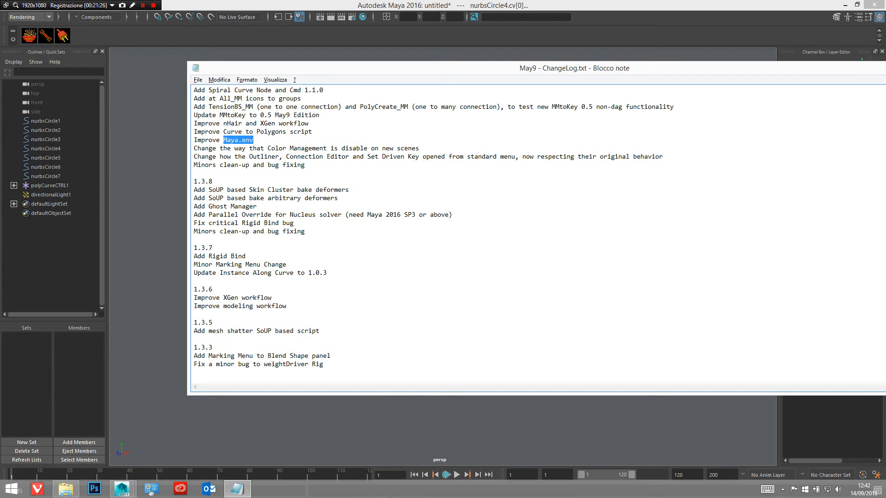
click(67, 490)
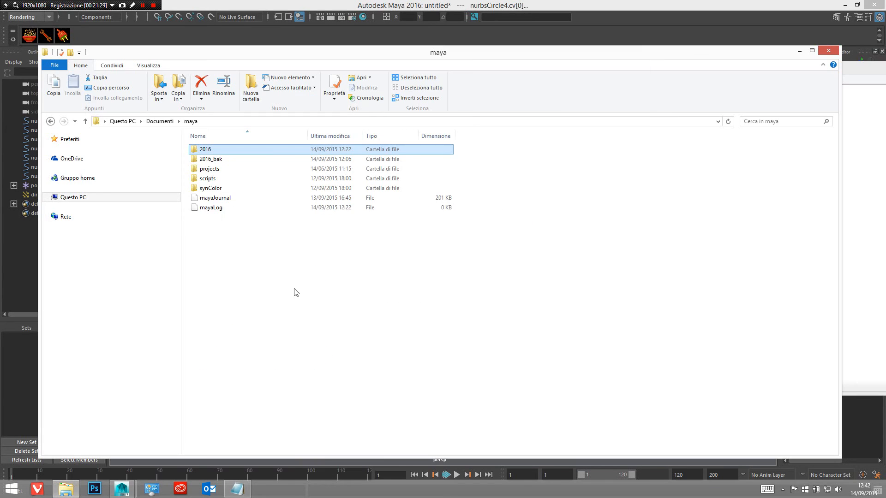
double_click(216, 149)
double_click(221, 208)
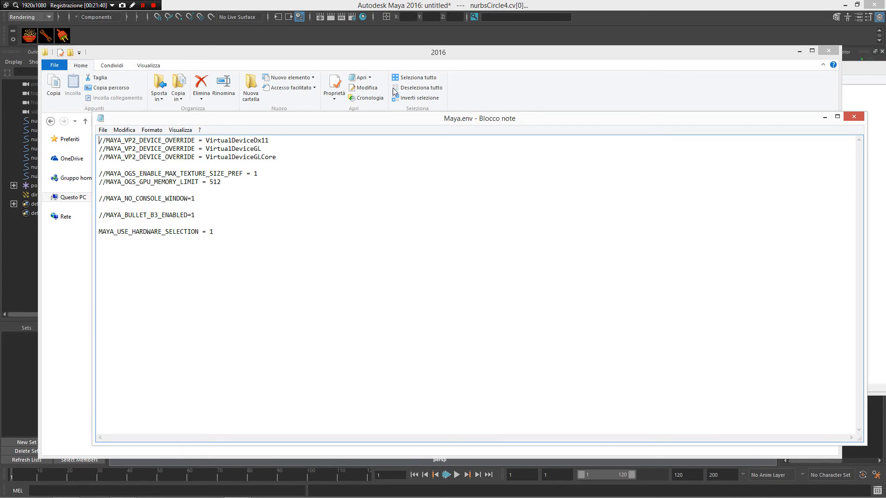
Step: Return to Maya and look through the Preferences categories to examine the general Display texture settings
click(417, 34)
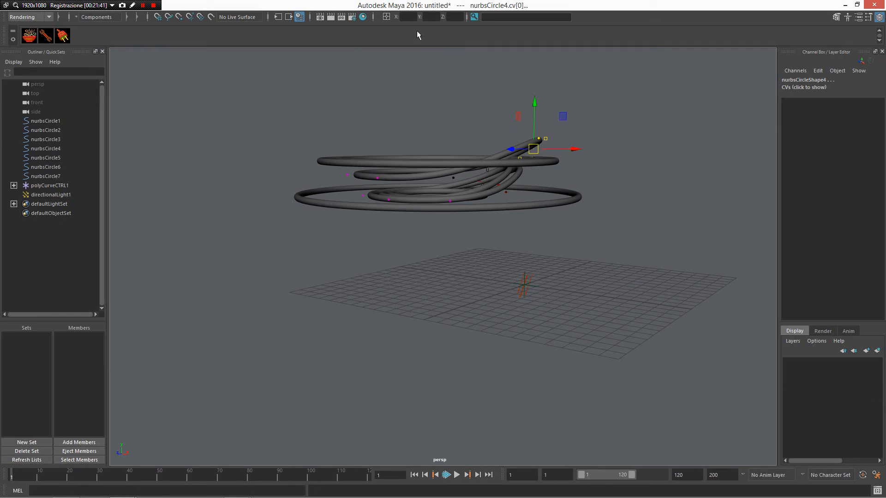
click(876, 490)
click(876, 475)
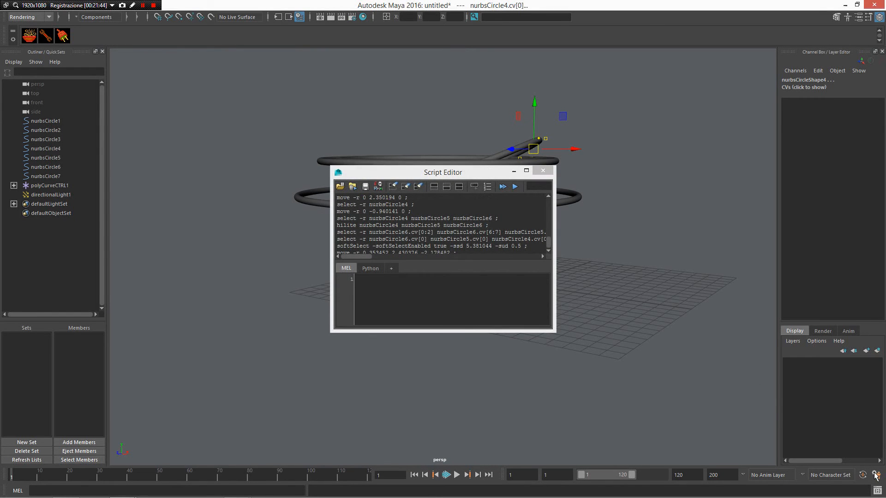
click(207, 155)
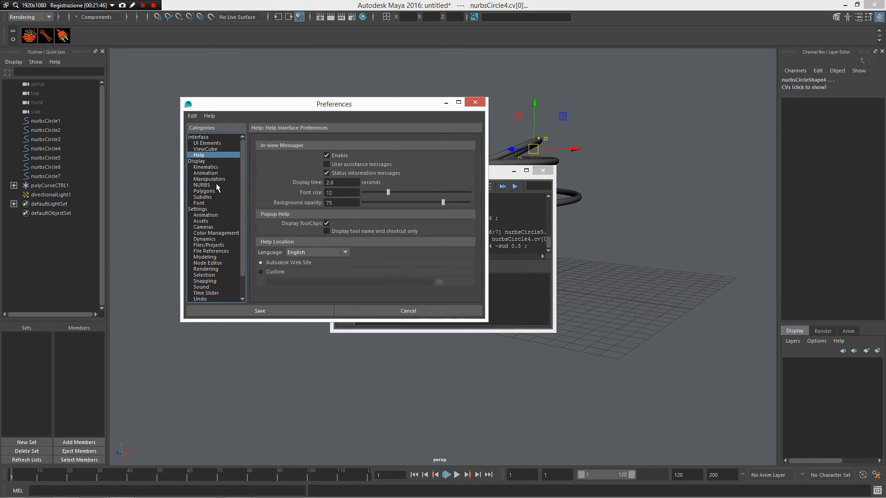
click(208, 161)
click(212, 209)
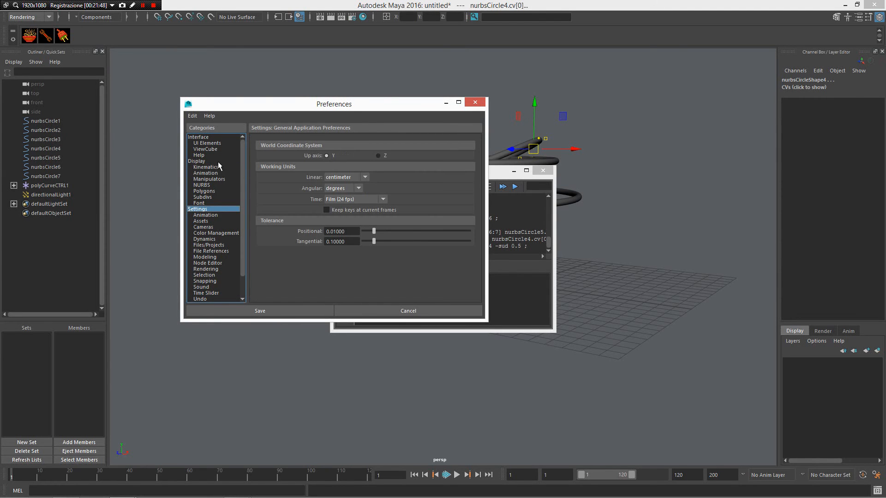
click(220, 149)
click(220, 137)
click(221, 144)
click(221, 149)
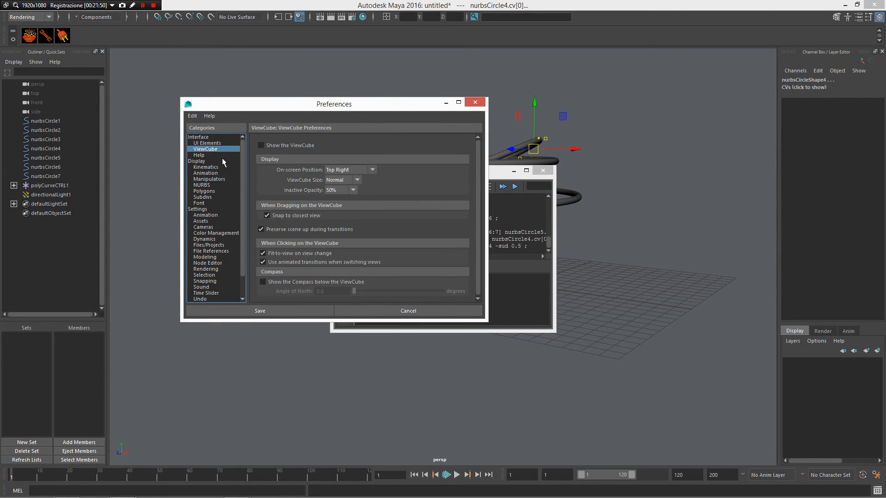
click(221, 155)
click(221, 167)
click(220, 161)
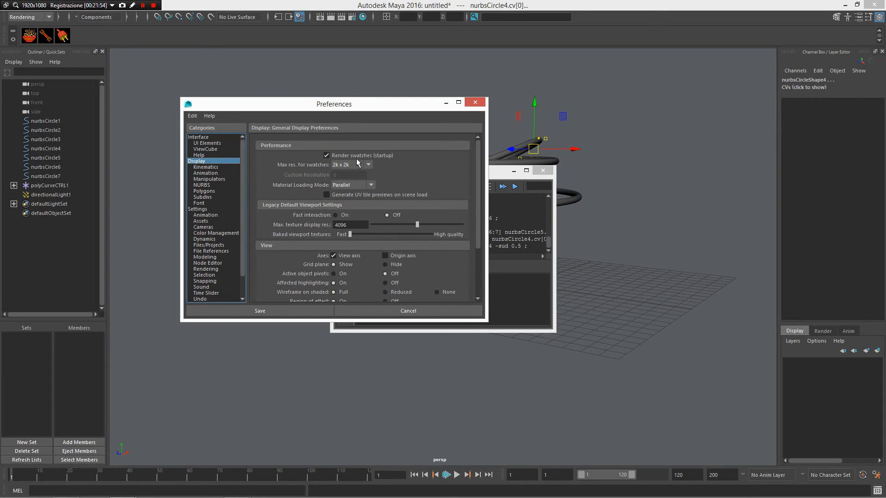
scroll(392, 180, down, 2)
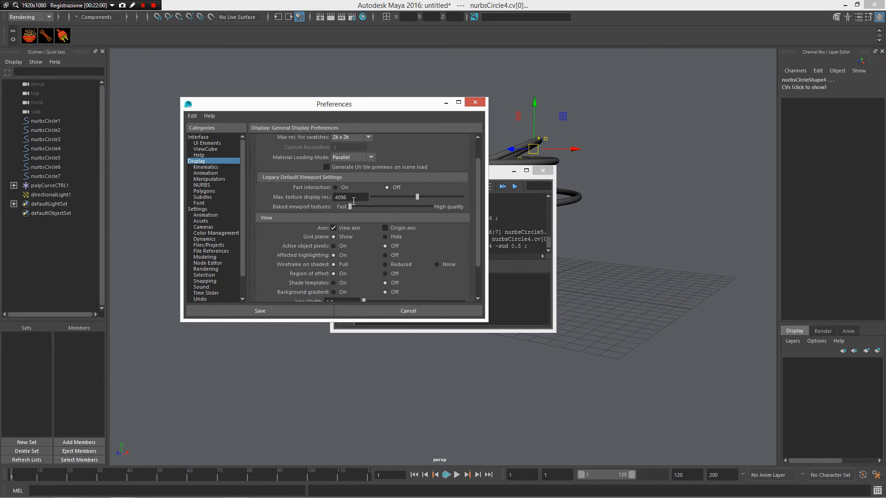
Step: Switch back to Maya.env and review the MAYA_OGS_ENABLE_MAX_TEXTURE_SIZE_PREF and MAYA_USE_HARDWARE_SELECTION lines
key(alt+Tab)
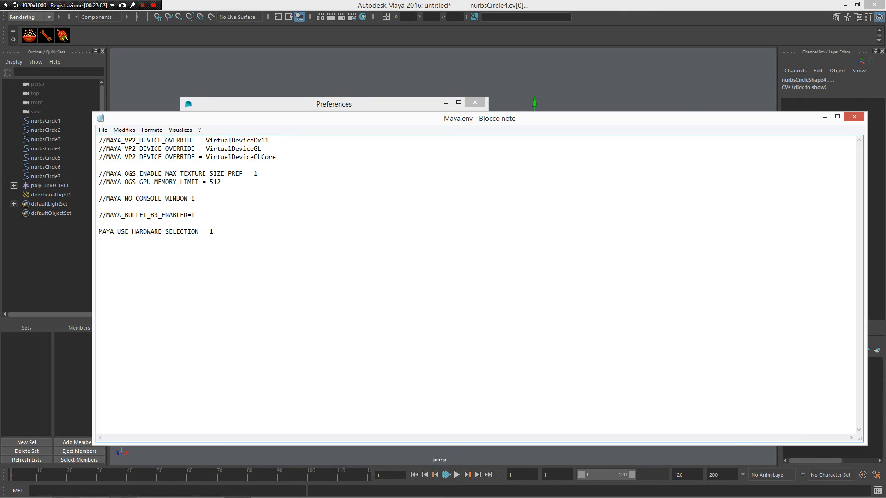
drag(107, 173, 99, 173)
click(99, 223)
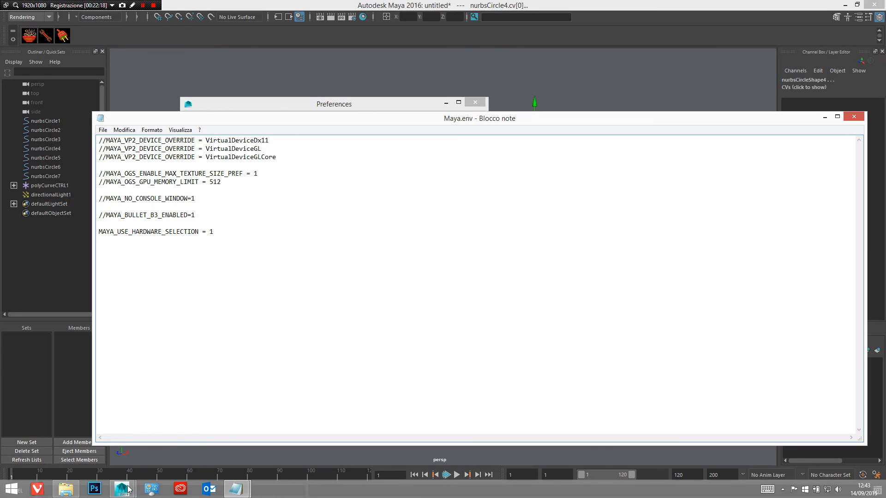
mouse_move(122, 489)
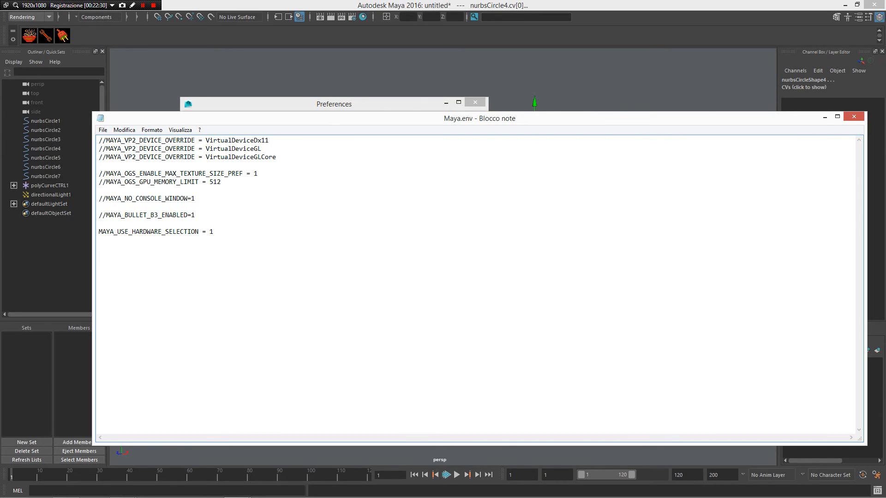
drag(121, 232, 162, 231)
click(162, 232)
Step: Close Maya.env and the Preferences window, and move the Script Editor away from the rings
click(853, 116)
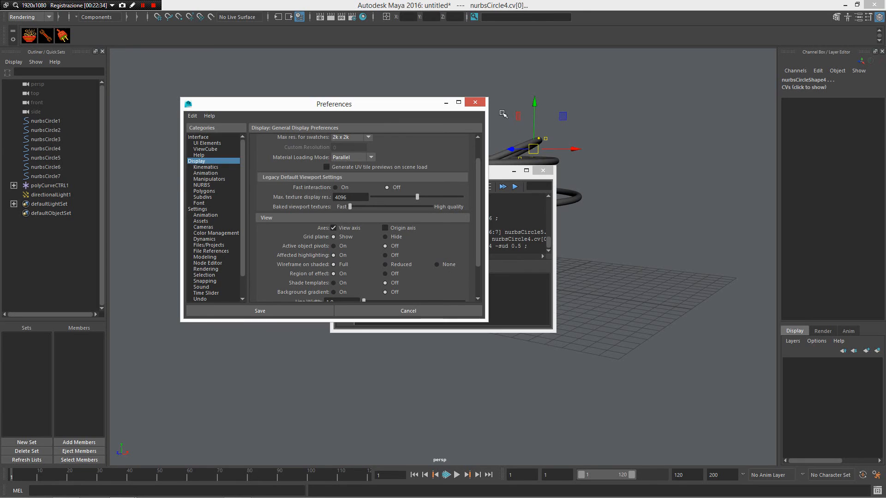
click(475, 102)
drag(491, 170, 276, 260)
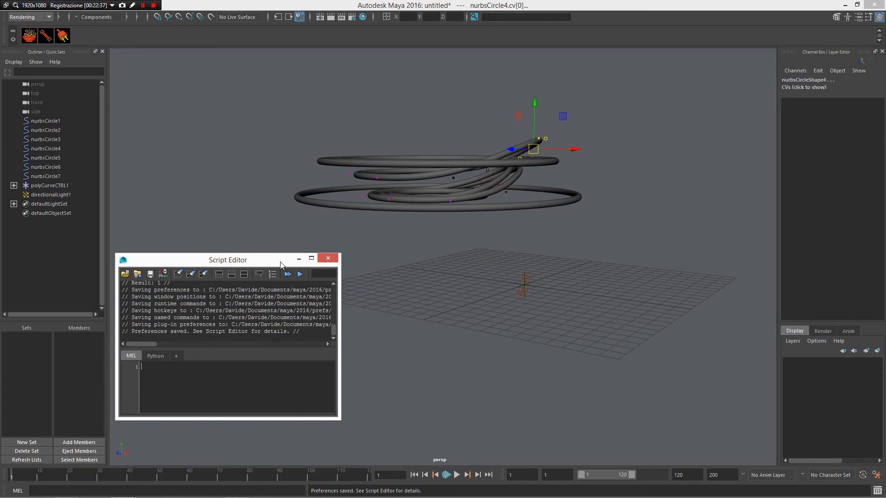
Step: Clear the CV selection on the rings and close the Script Editor
click(444, 273)
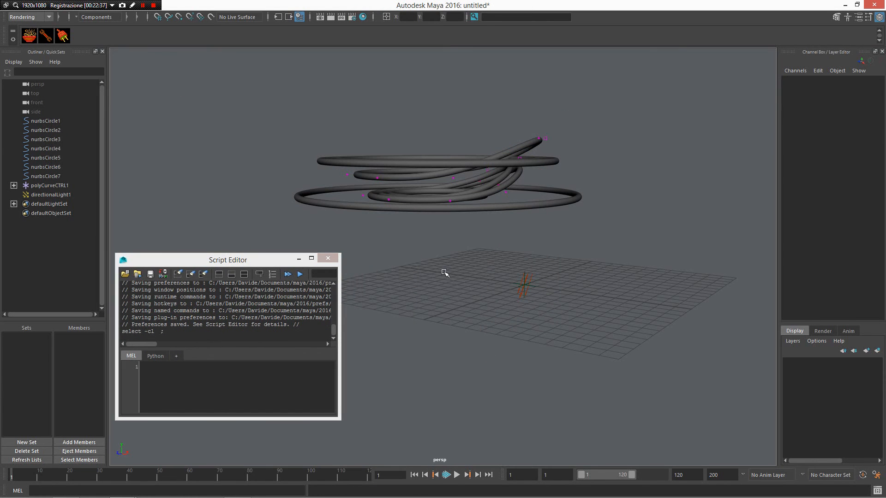
click(328, 257)
alt+drag(421, 263, 511, 301)
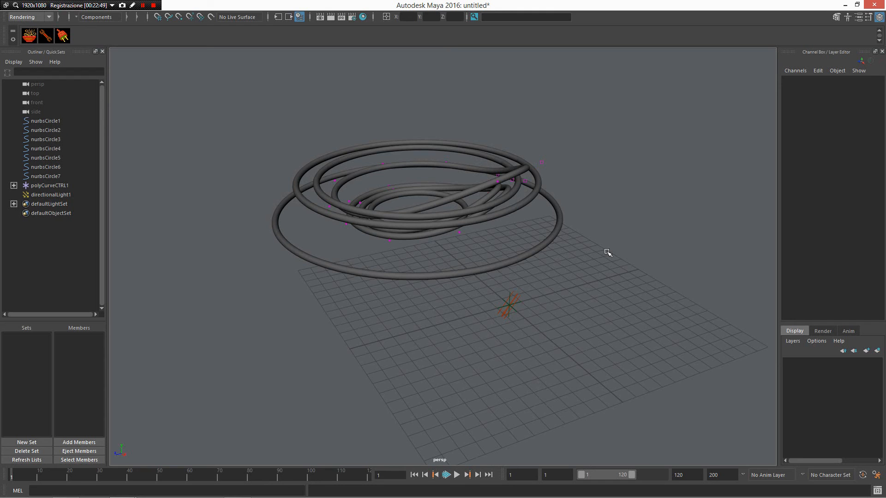
Step: Switch to the May9 changelog and highlight Management in the entry about disabling Color Management on new scenes
key(alt+Tab)
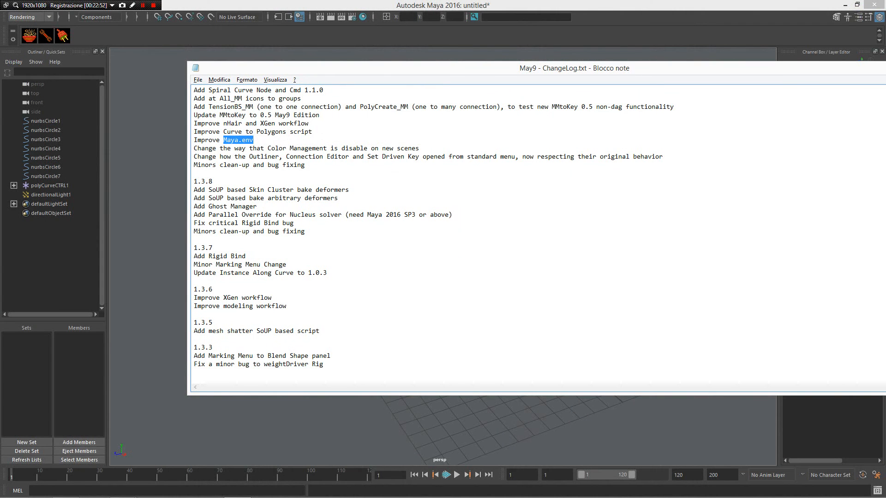
click(308, 148)
double_click(308, 148)
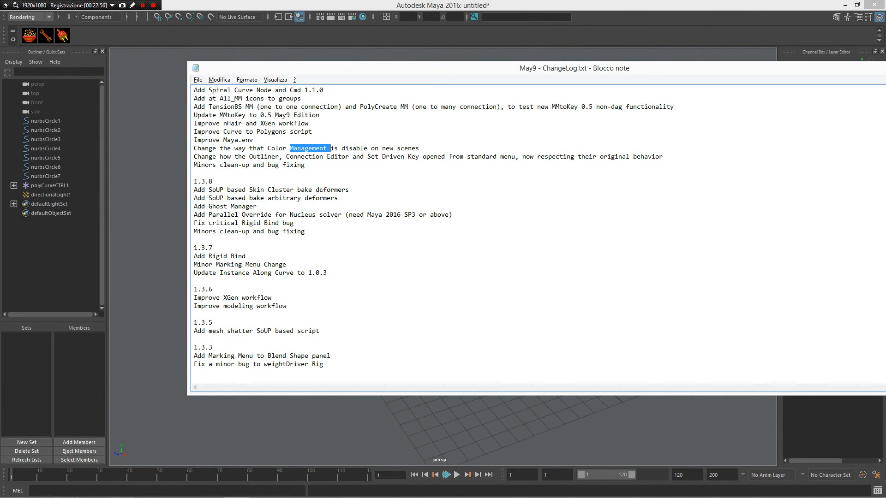
Step: Return to Maya, start a new scene without saving the old one, and create a polygon sphere with a radius of about 3.4
click(170, 231)
key(ctrl+n)
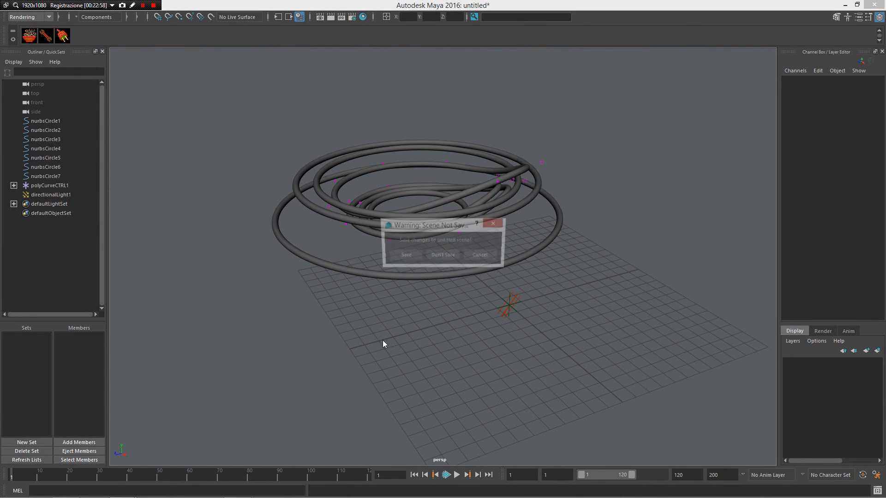
click(447, 258)
right_drag(452, 263, 428, 195)
drag(423, 204, 487, 210)
alt+middle_drag(519, 236, 524, 317)
scroll(524, 318, up, 2)
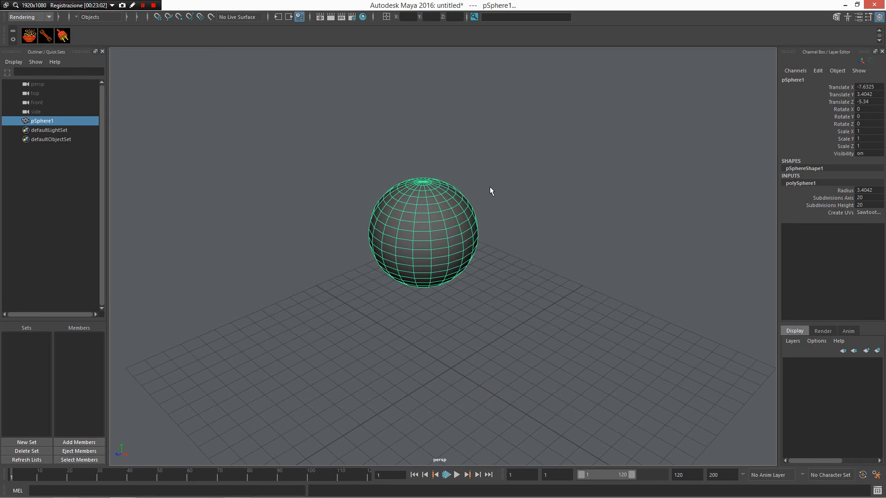
alt+drag(486, 266, 530, 287)
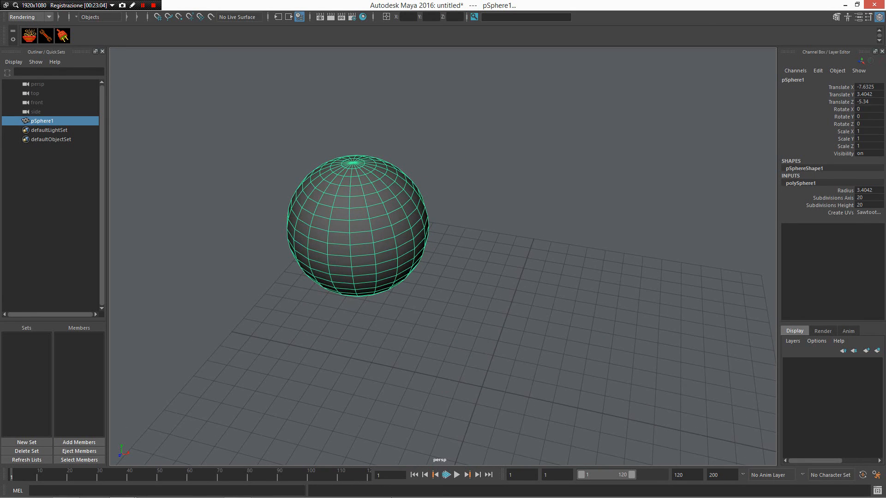
Step: Switch to File Explorer, open userSetup.mel from the maya 2016 scripts folder, and close it again
click(66, 489)
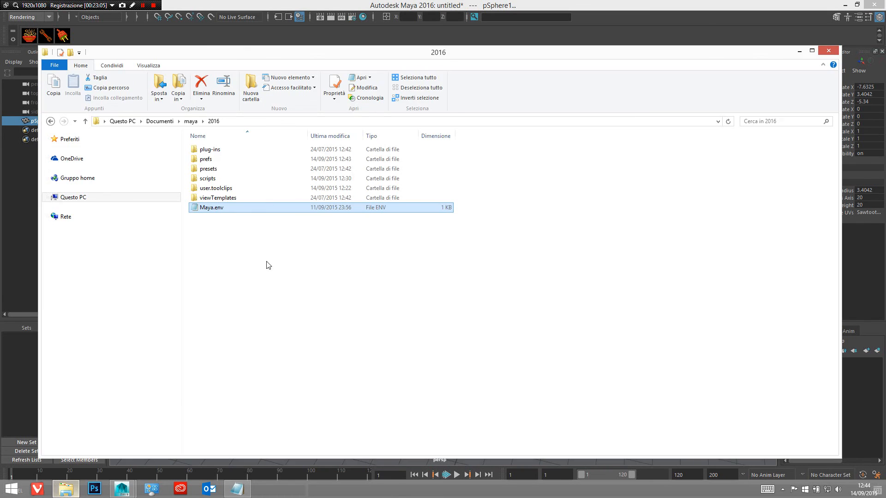
double_click(231, 179)
double_click(217, 284)
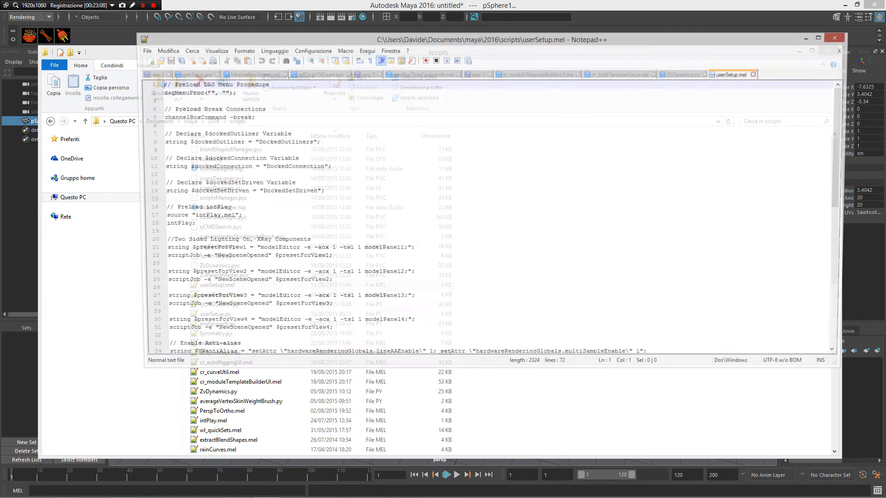
click(841, 37)
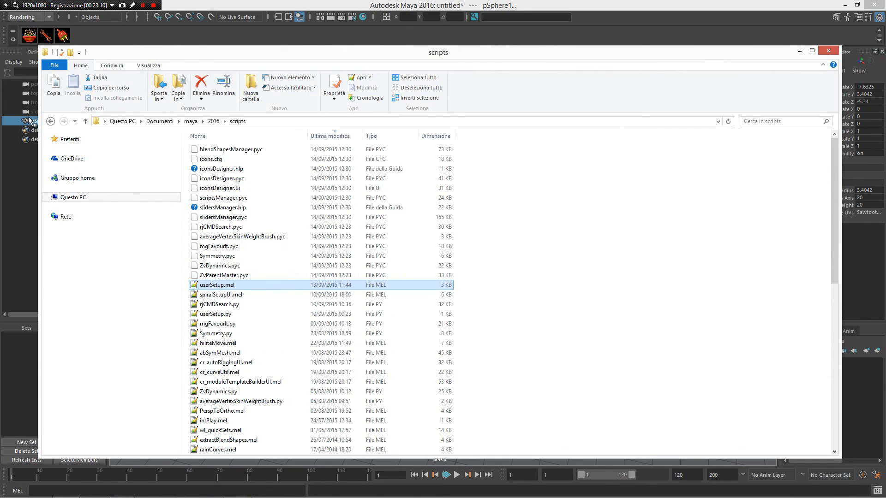
Step: Go back to the 2016 folder and open InitializeNewScene.mel from prefs\scripts
click(51, 122)
double_click(212, 159)
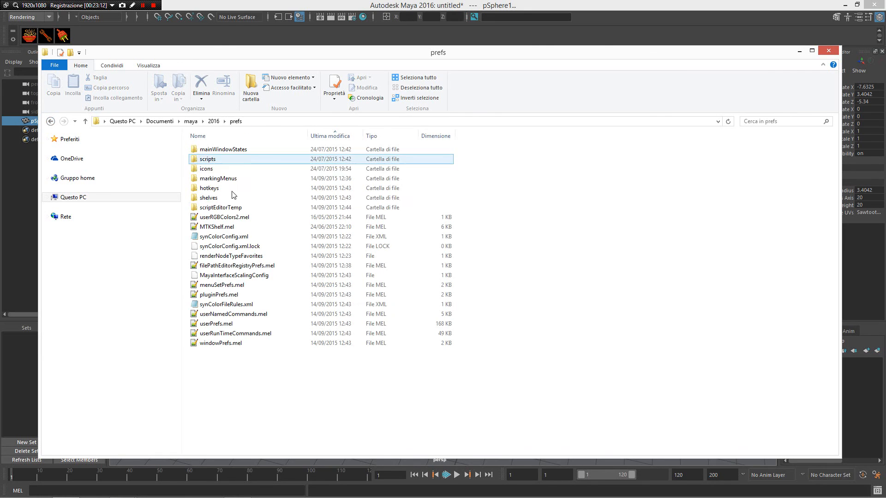
double_click(211, 159)
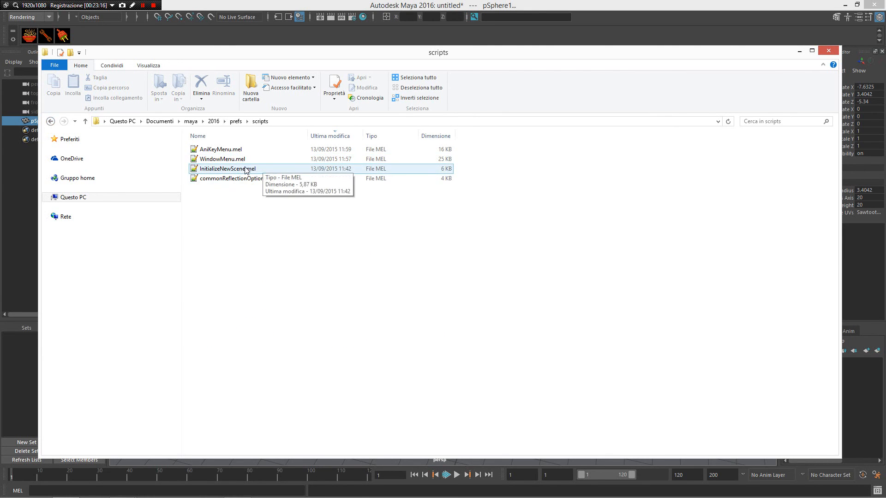
double_click(262, 167)
Step: Examine the Disable Color Management line colorManagementPrefs -edit -cmEnabled 0 near the script's end, then close Notepad++
scroll(488, 219, down, 20)
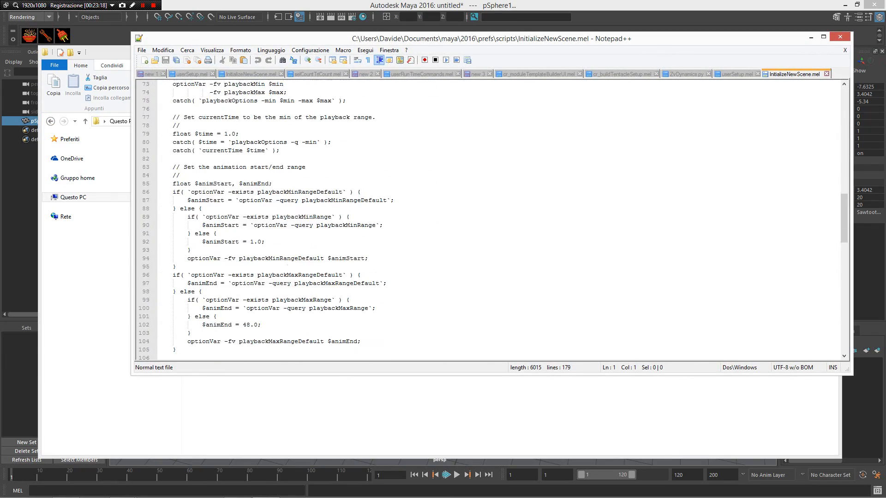
scroll(295, 291, up, 12)
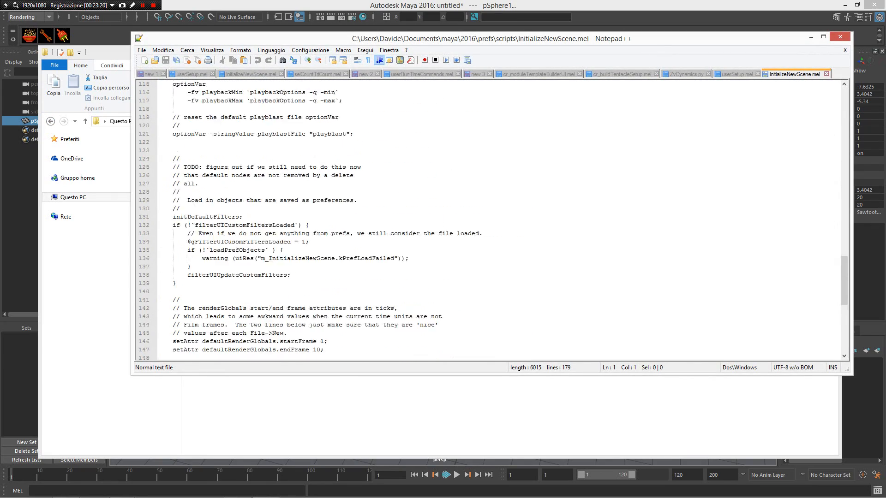
scroll(258, 200, up, 7)
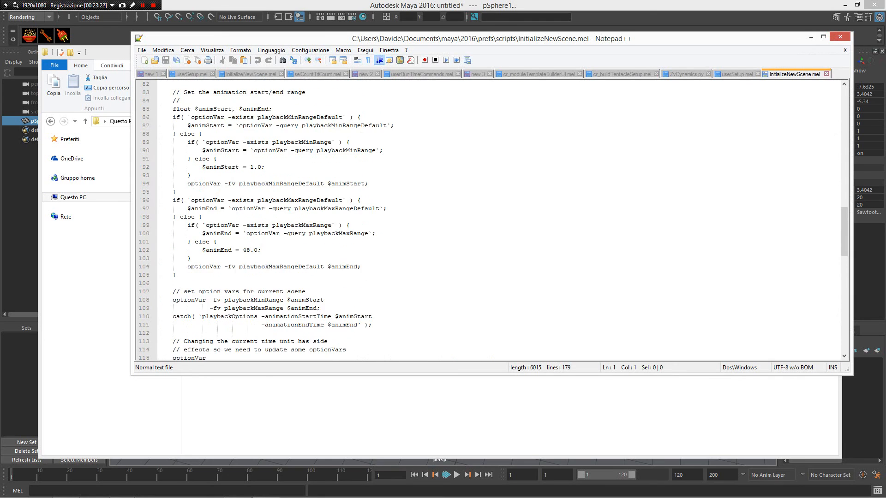
scroll(257, 200, down, 20)
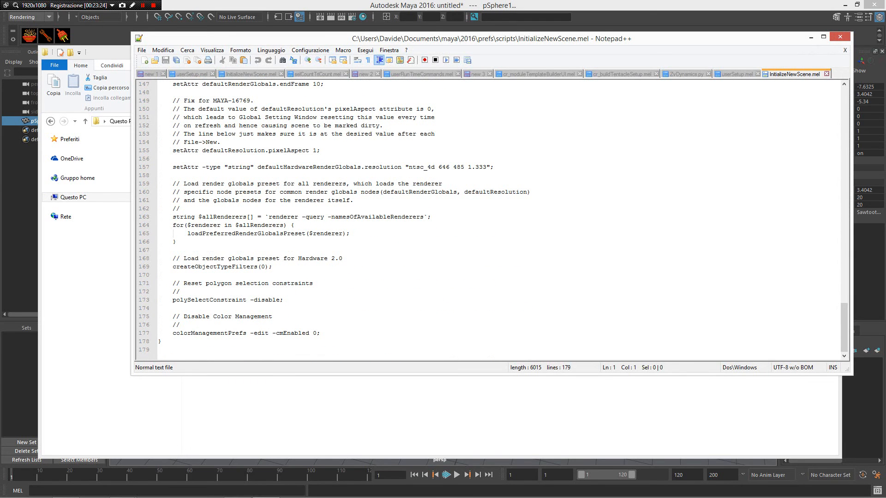
drag(319, 333, 172, 333)
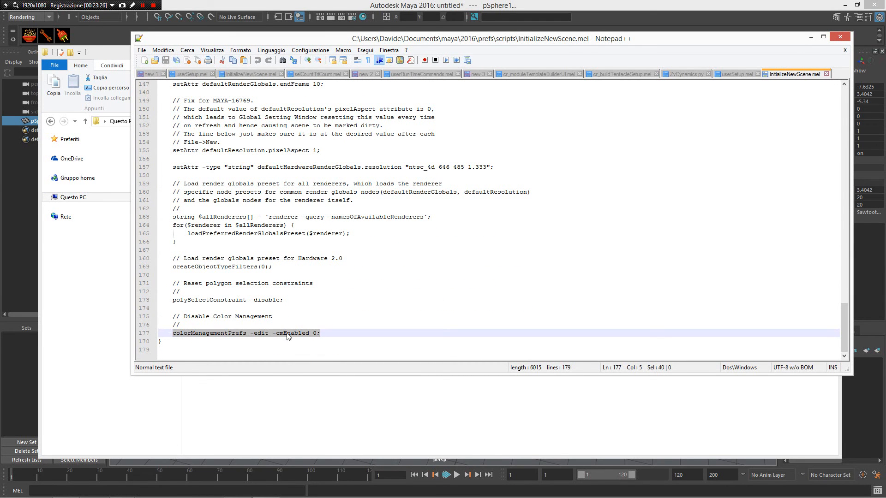
click(315, 333)
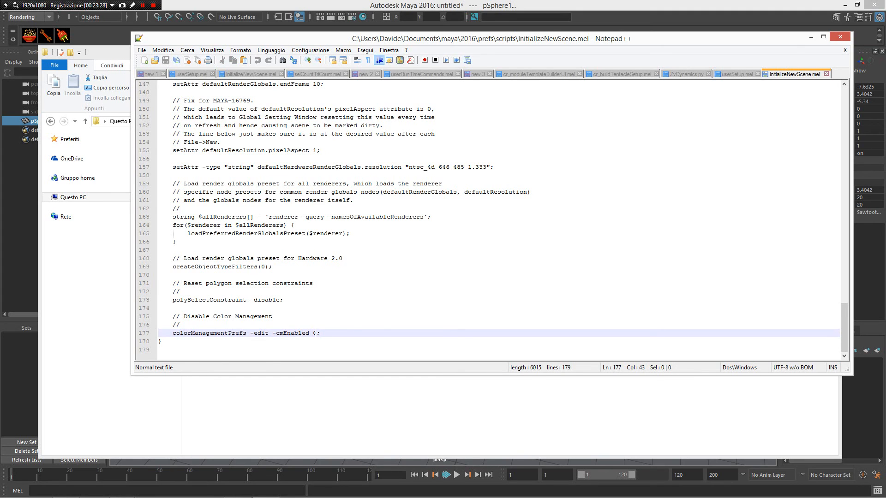
double_click(315, 333)
click(839, 37)
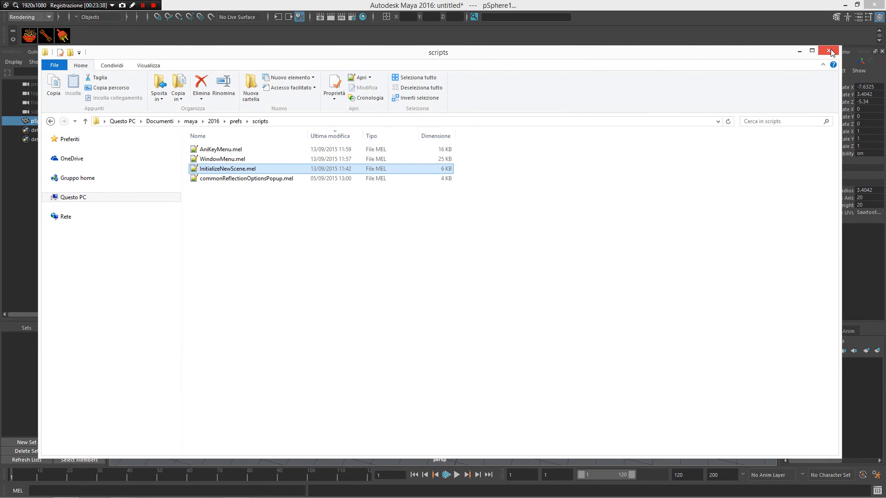
Step: Switch to the changelog to view the entry on Outliner, Connection Editor and Set Driven Key, then minimize it and File Explorer
key(alt+Tab)
key(alt+Tab)
key(alt+Tab)
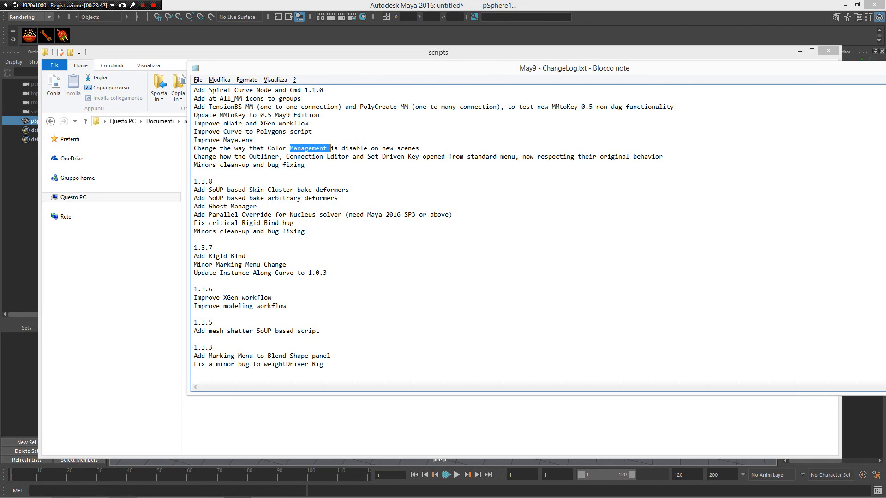
drag(847, 68, 681, 82)
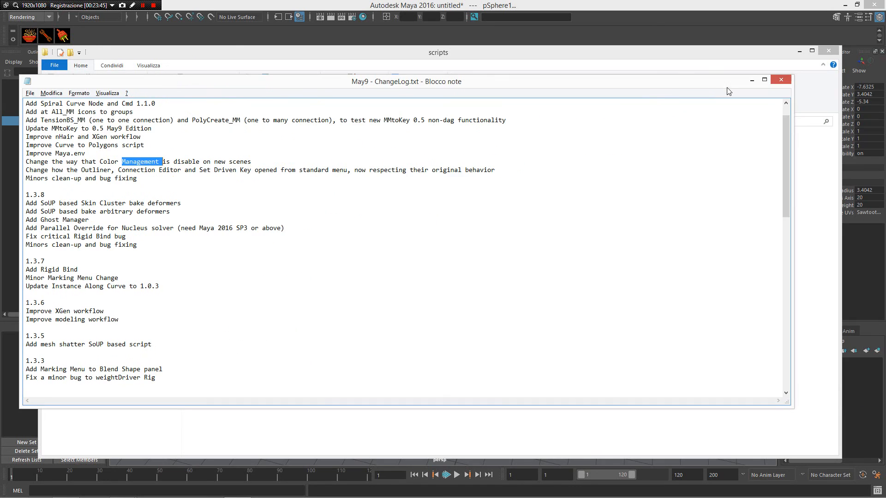
click(752, 82)
click(798, 50)
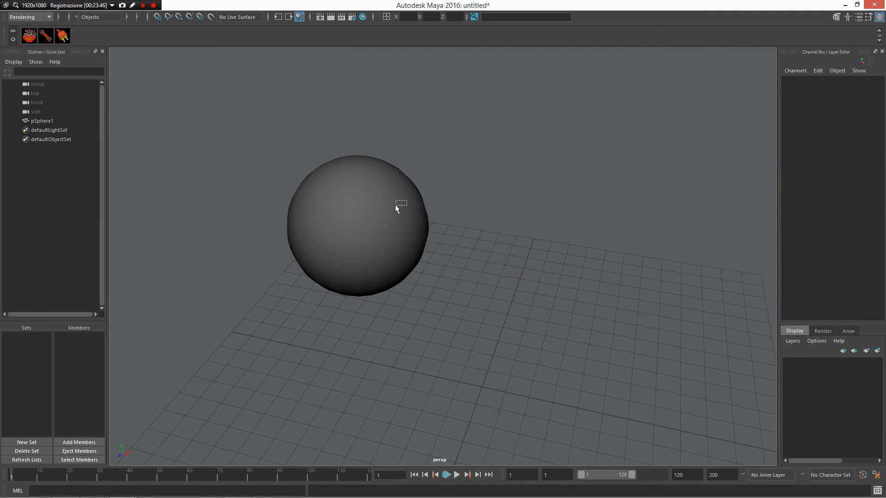
Step: Select the sphere and tear off the hotbox Windows menu as a floating window
drag(396, 206, 419, 166)
key(space)
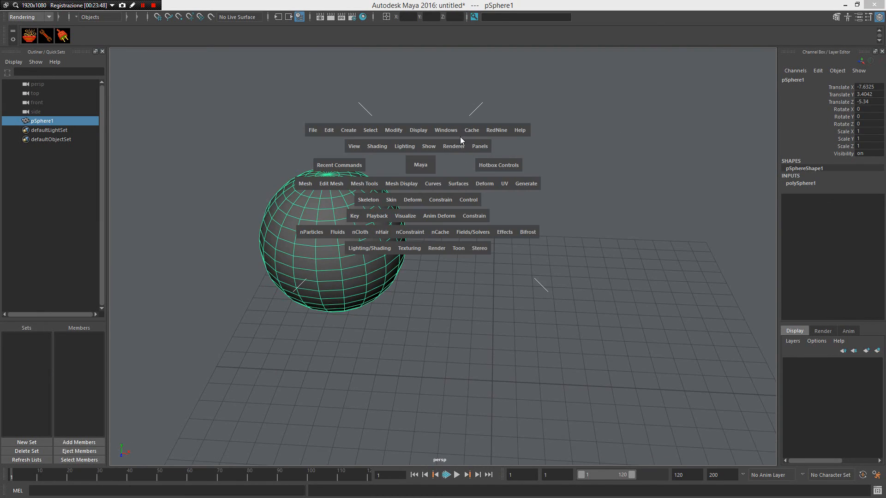
click(441, 129)
click(482, 139)
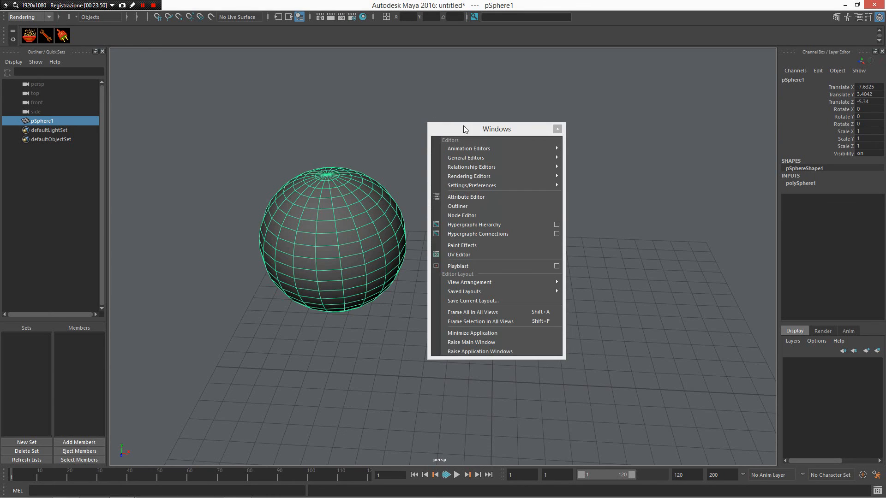
Step: Tear off the Relationship Editors and General Editors submenus as floating windows beside the Windows menu
mouse_move(476, 162)
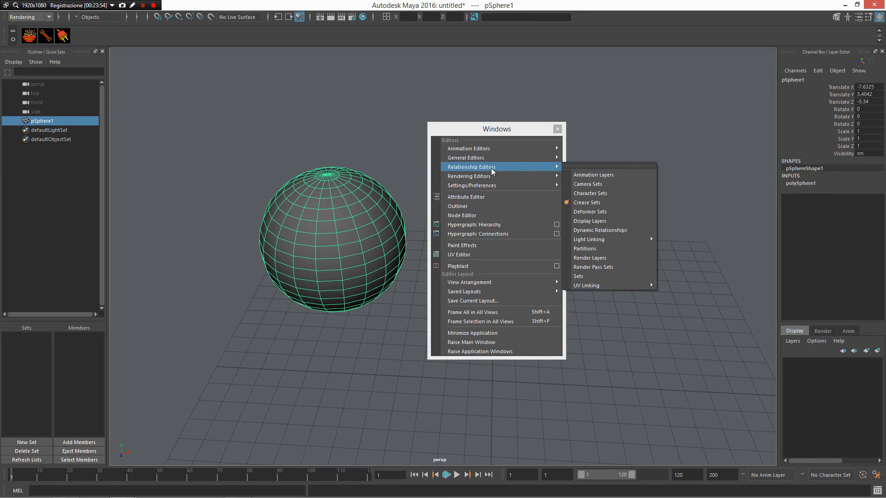
click(635, 164)
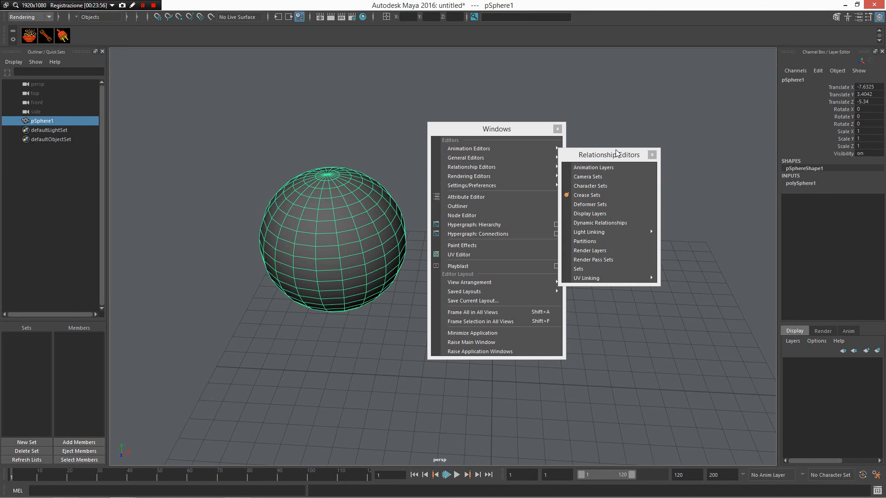
drag(617, 153, 632, 124)
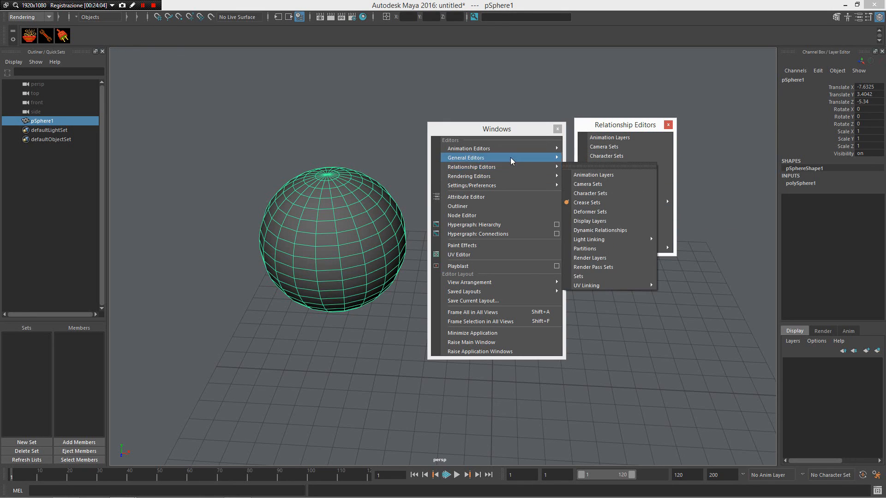
mouse_move(510, 156)
click(602, 155)
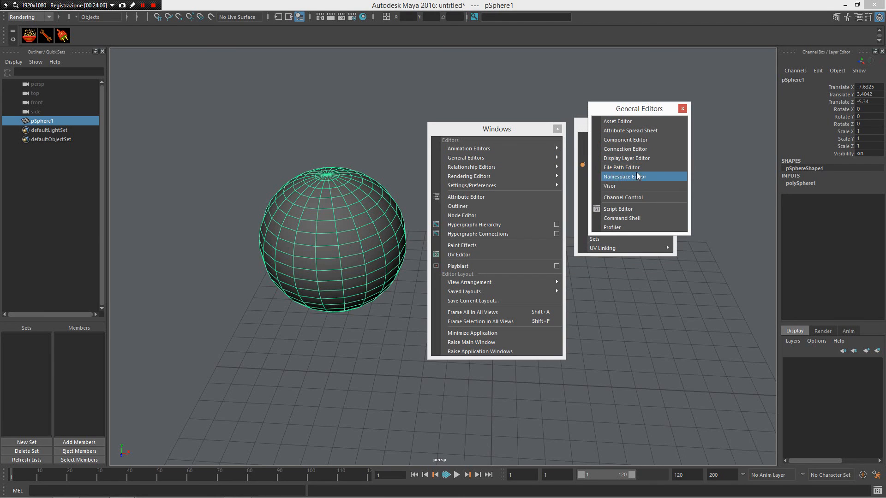
Step: Open the standard Connection Editor for the sphere to view it as a floating window, then close it
click(623, 149)
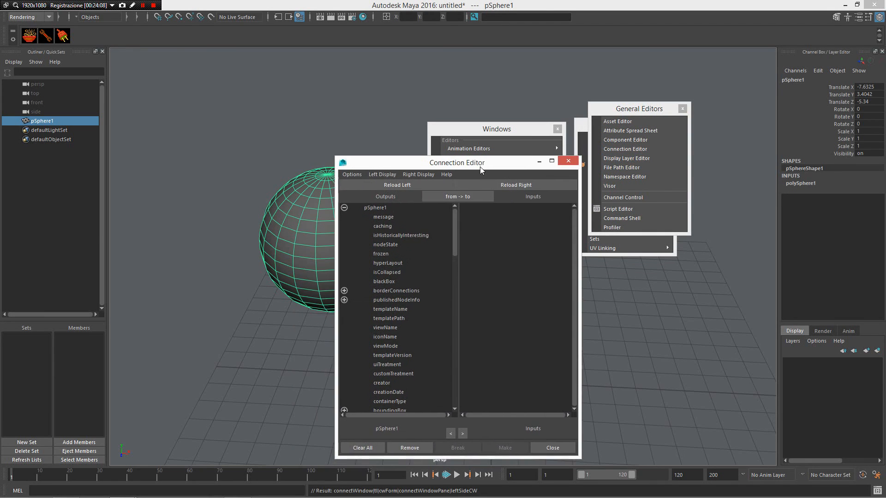
drag(480, 167, 436, 171)
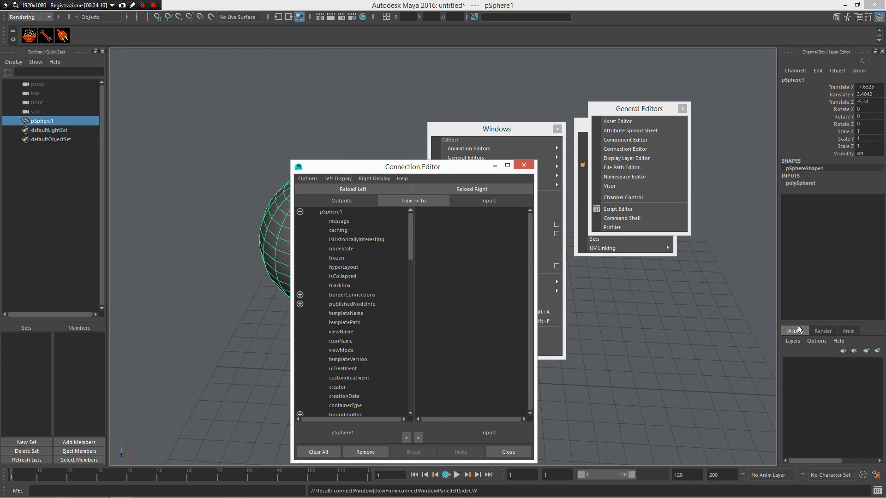
click(524, 165)
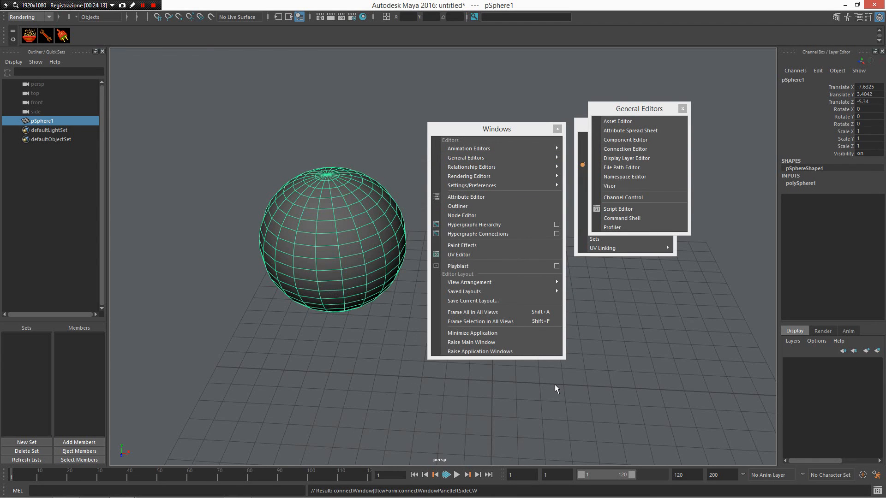
Step: Open the standard Outliner as a floating window, move it and the Windows menu apart, and close the Outliner
click(504, 205)
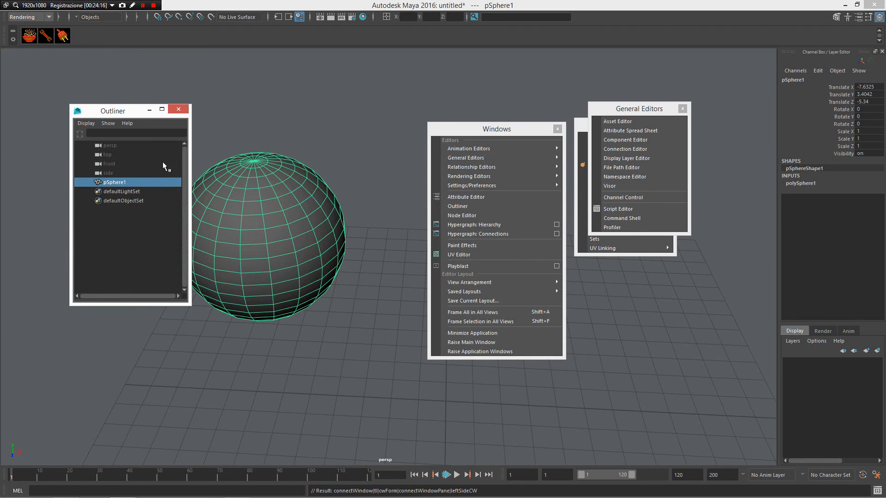
drag(126, 114, 256, 143)
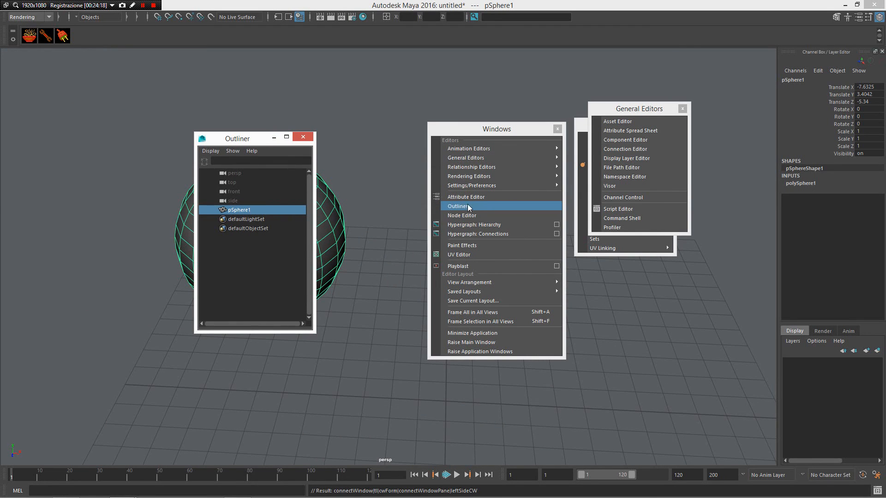
drag(468, 128, 440, 127)
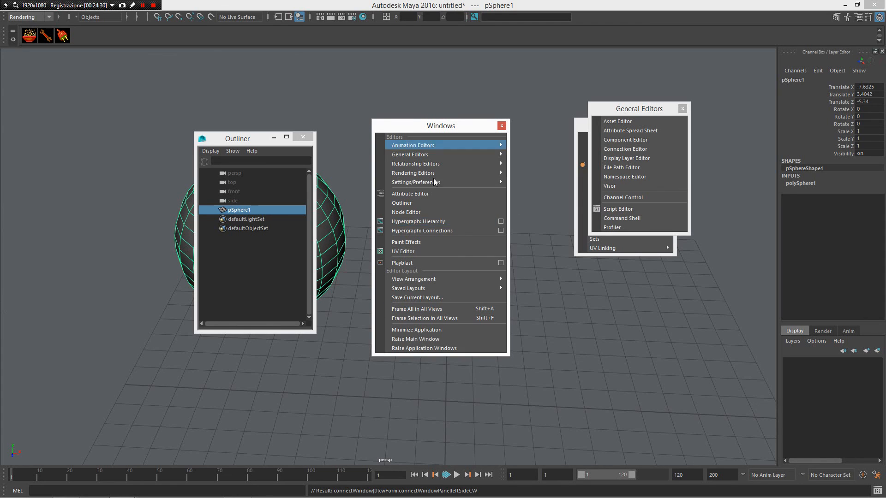
click(309, 135)
Step: Deselect the sphere and dock the Outliner / Quick Sets beside the perspective viewport
right_click(311, 137)
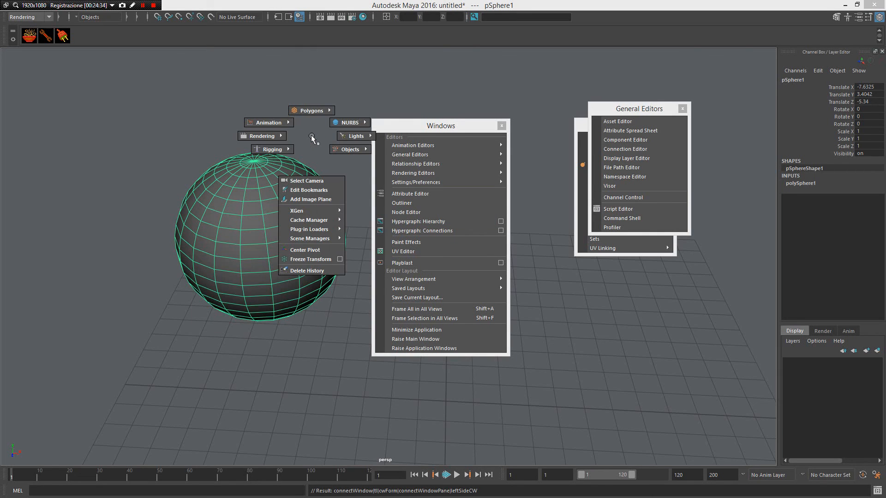
shift+right_click(312, 135)
click(314, 133)
right_click(315, 132)
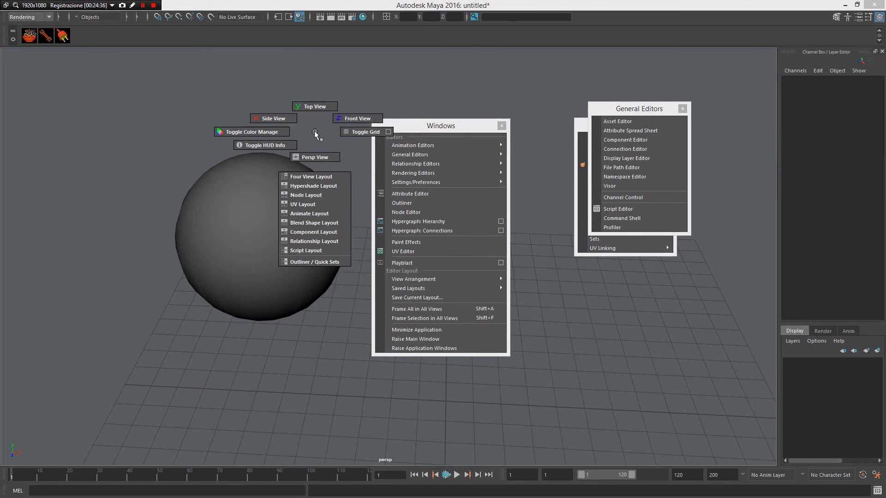
click(318, 262)
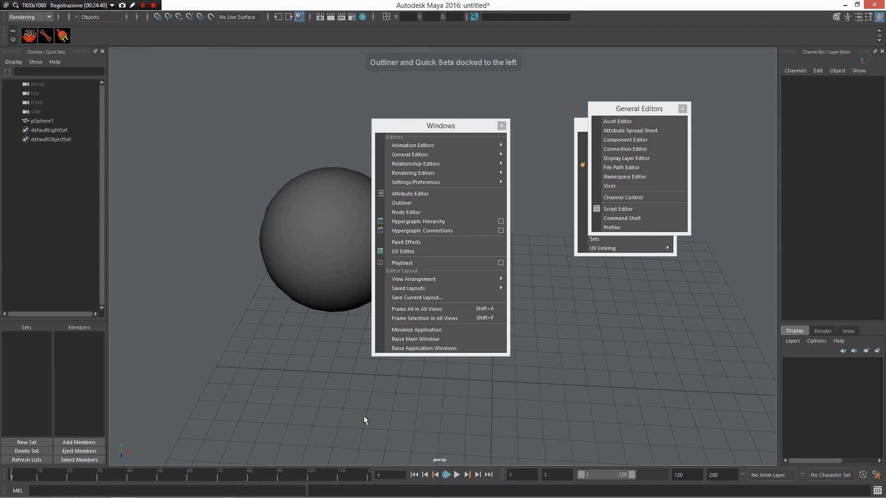
Step: Dock the Connection Editor beside the viewport, and open its standard version as a floating window for comparison before closing it
right_drag(327, 354, 295, 329)
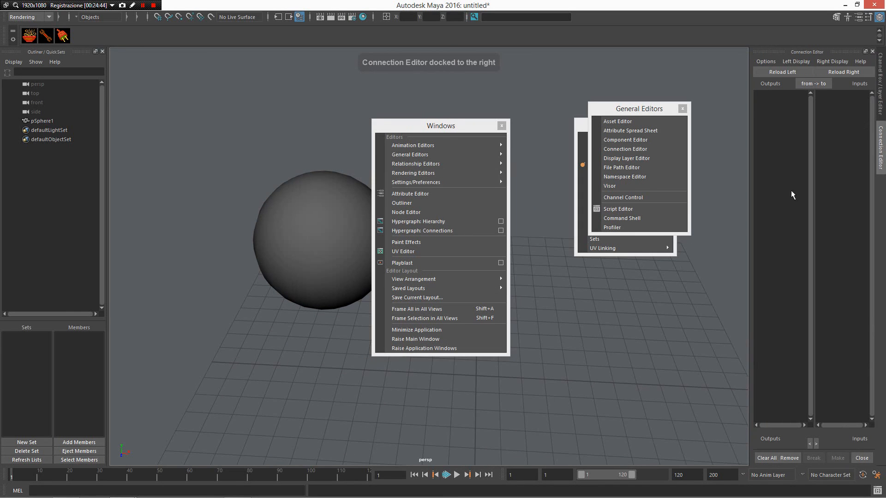
drag(632, 112, 623, 156)
click(621, 196)
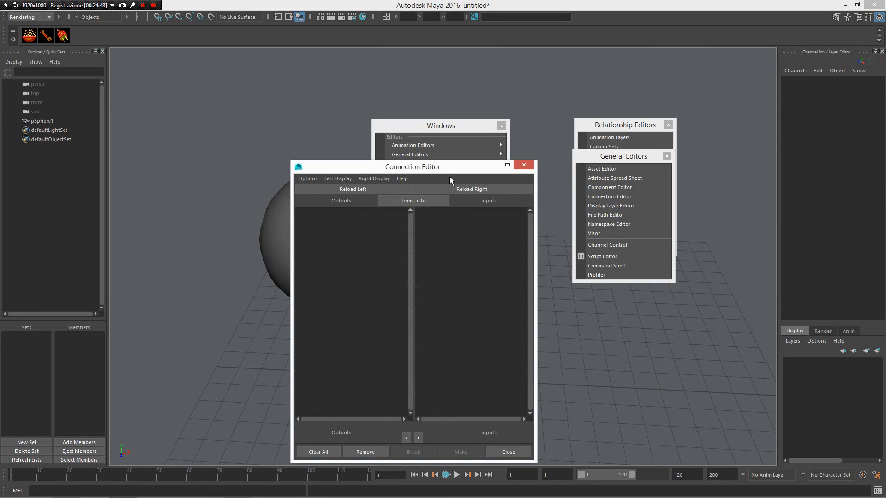
drag(449, 168, 592, 133)
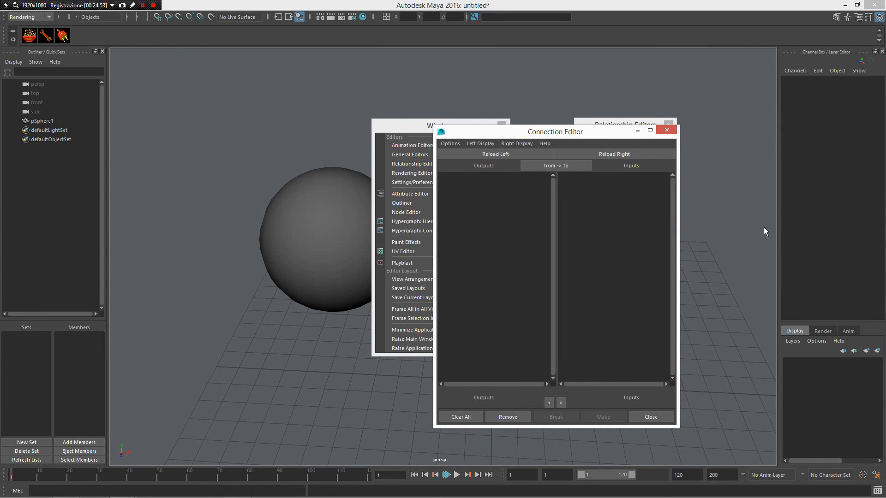
click(665, 127)
Step: Close the floating Relationship Editors, General Editors and Windows menus
click(668, 125)
click(666, 156)
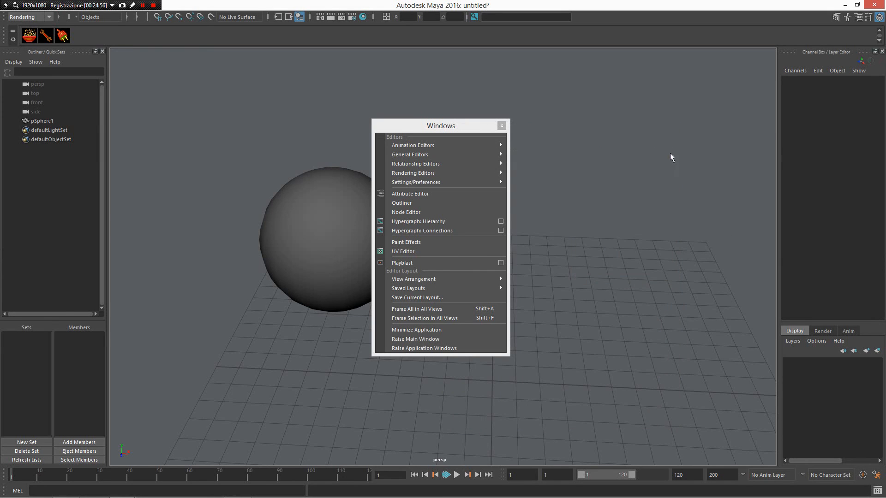
click(502, 126)
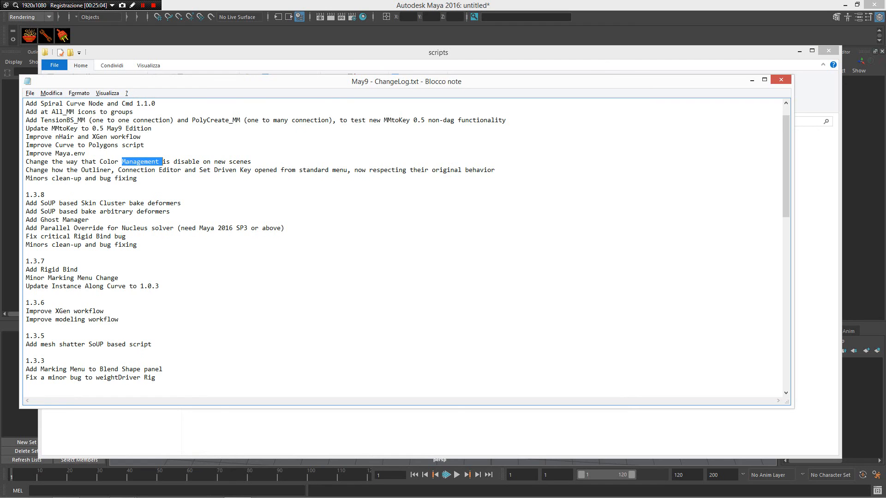
Step: Return from the May9 change log to Maya and switch the workspace to the Persp and Script Editor layout
click(713, 11)
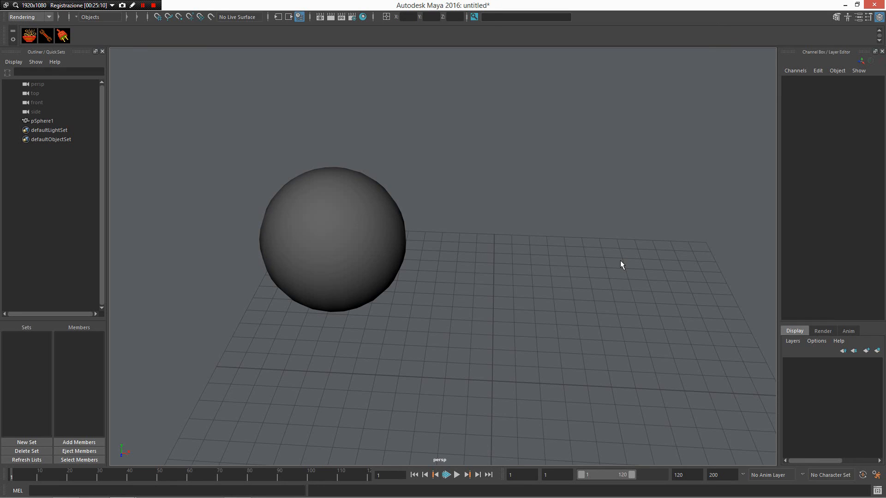
key(F4)
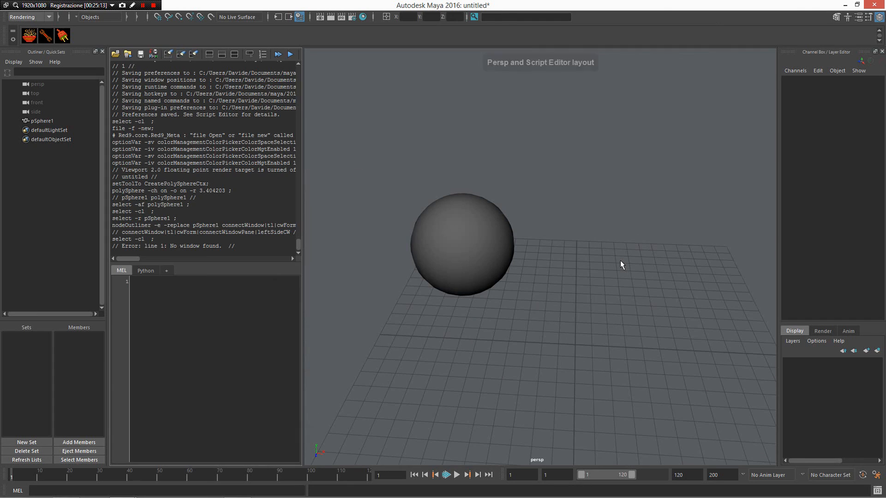